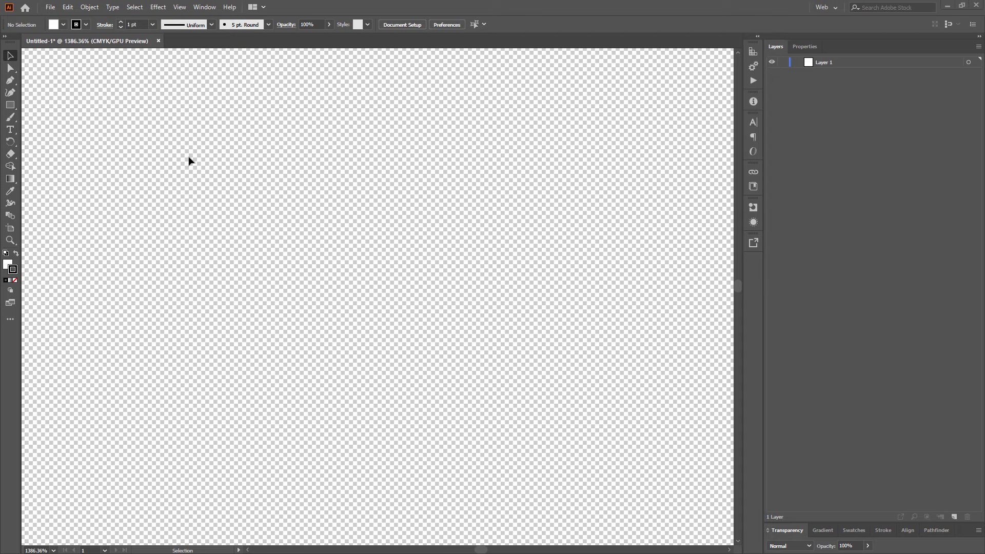
Draw a white, thick-outlined circle 21.843 px across and move it up and left toward the centre
{"action": "left_click", "coordinate": [12, 105]}
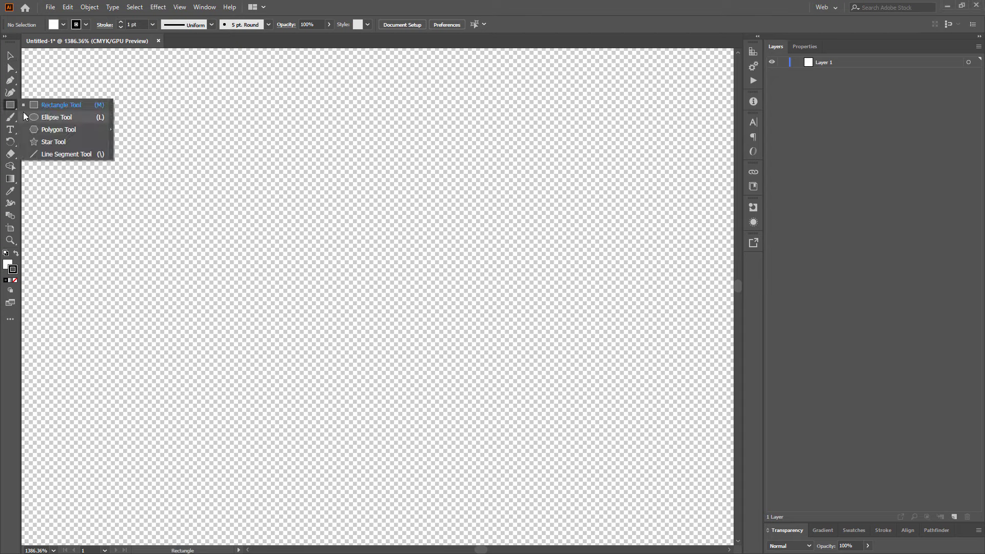
{"action": "left_click", "coordinate": [29, 116]}
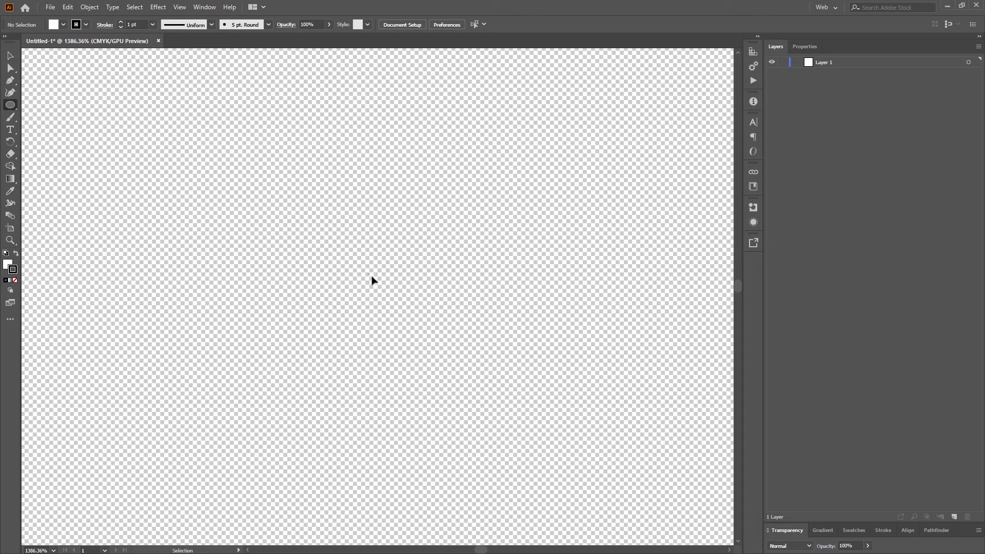
{"action": "left_click_drag", "start_coordinate": [368, 271], "coordinate": [588, 489]}
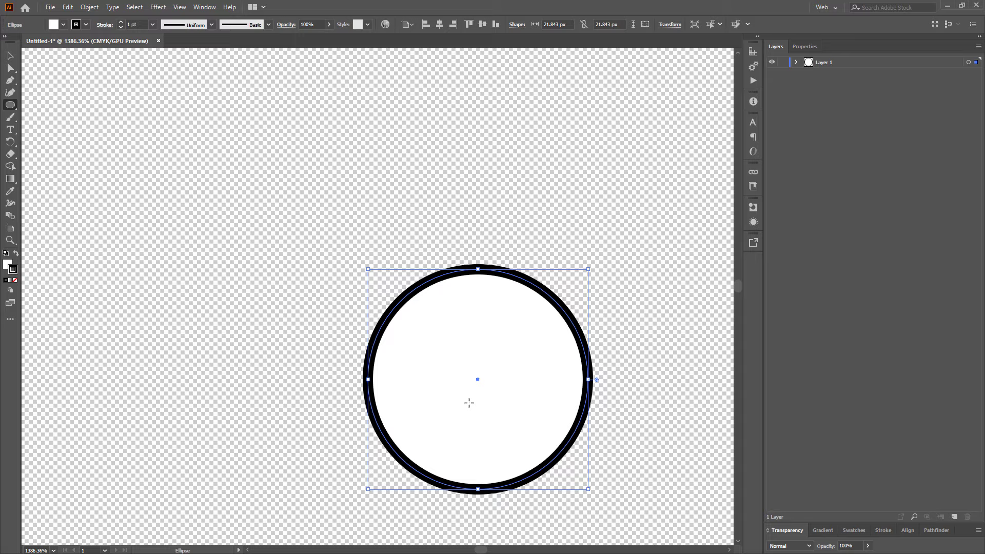
{"action": "left_click", "coordinate": [10, 55]}
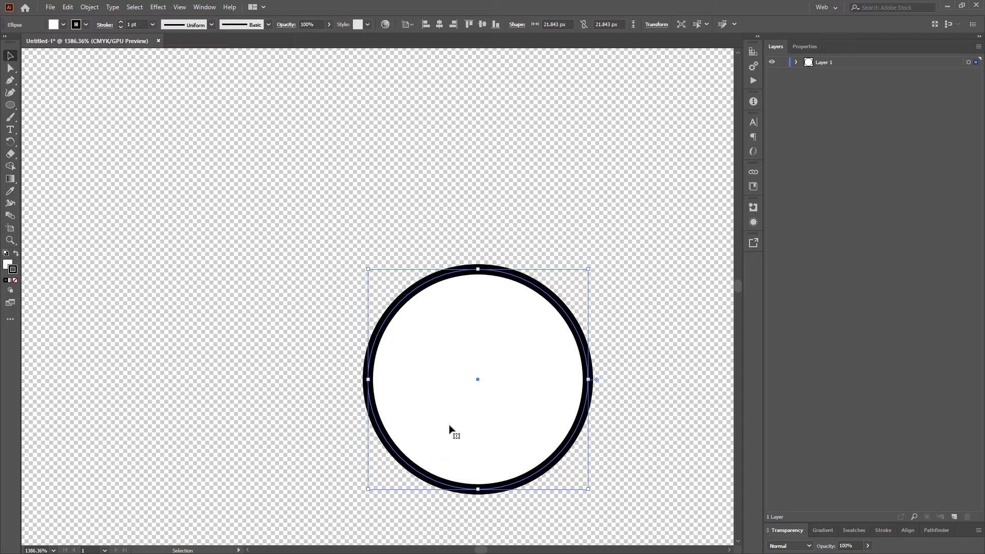
{"action": "left_click_drag", "start_coordinate": [476, 448], "coordinate": [376, 344]}
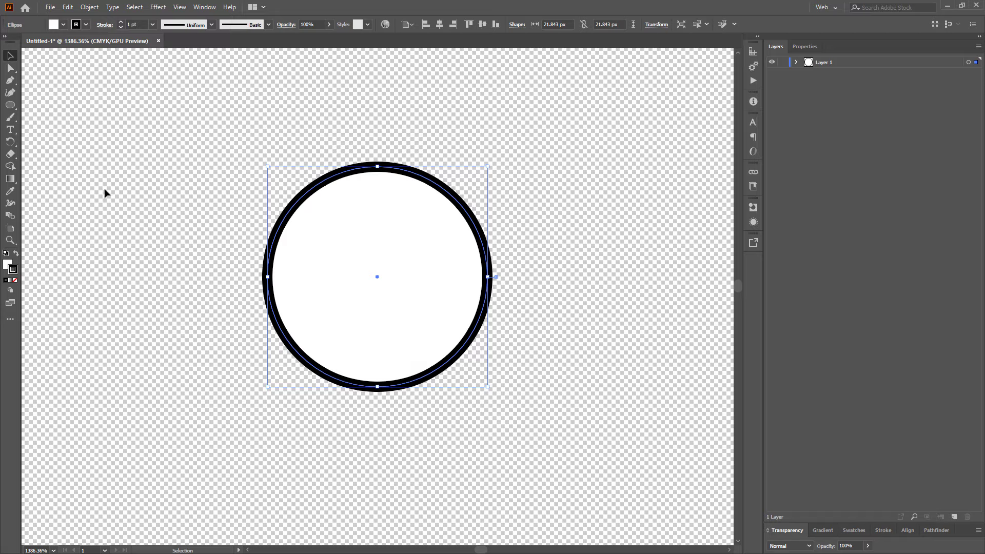
{"action": "left_click", "coordinate": [12, 109]}
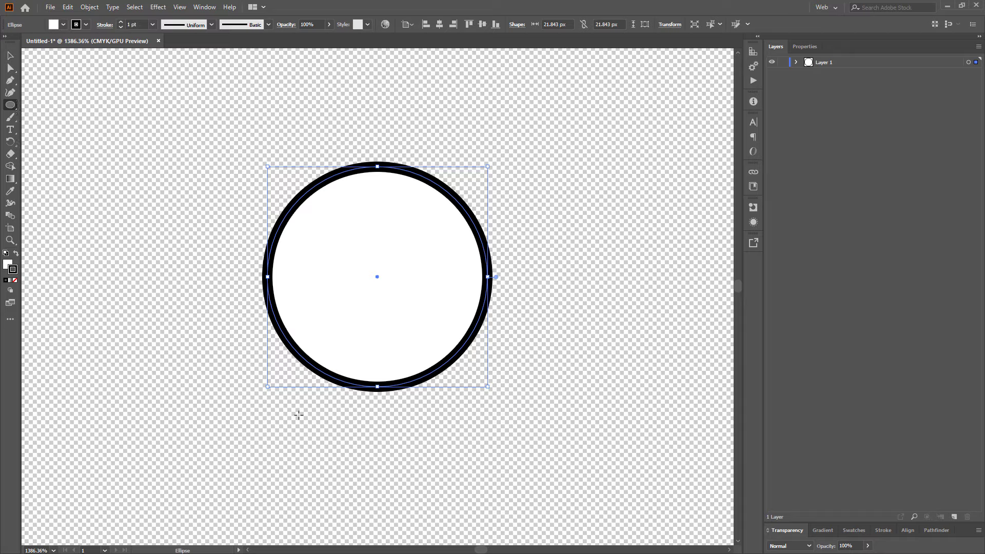
Replace a stray ellipse with a 4.073 × 11.456 px rectangle below the circle, rounded with 1.986 px corners
{"action": "left_click_drag", "start_coordinate": [300, 418], "coordinate": [308, 442]}
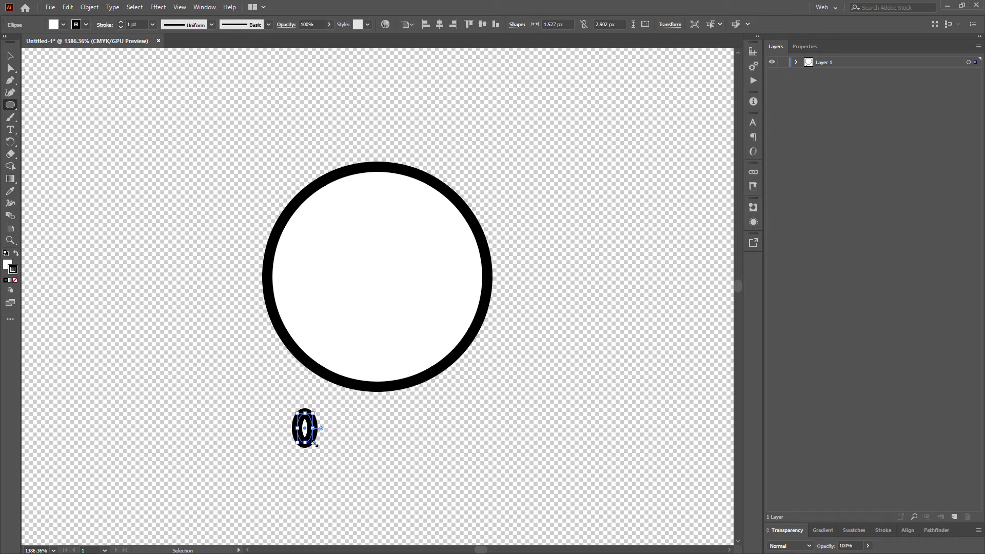
{"action": "key", "text": "ctrl+z"}
{"action": "left_click", "coordinate": [11, 104]}
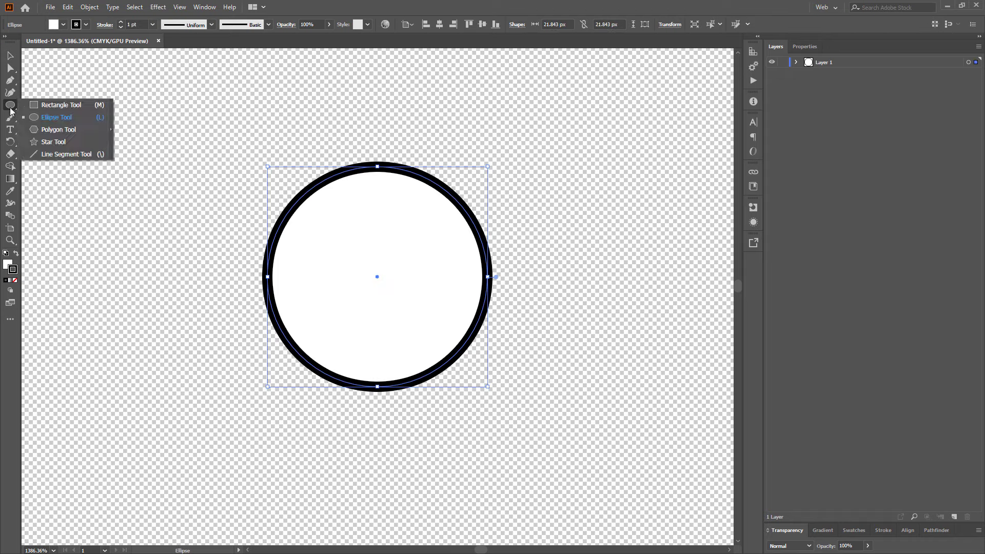
{"action": "key", "text": "m"}
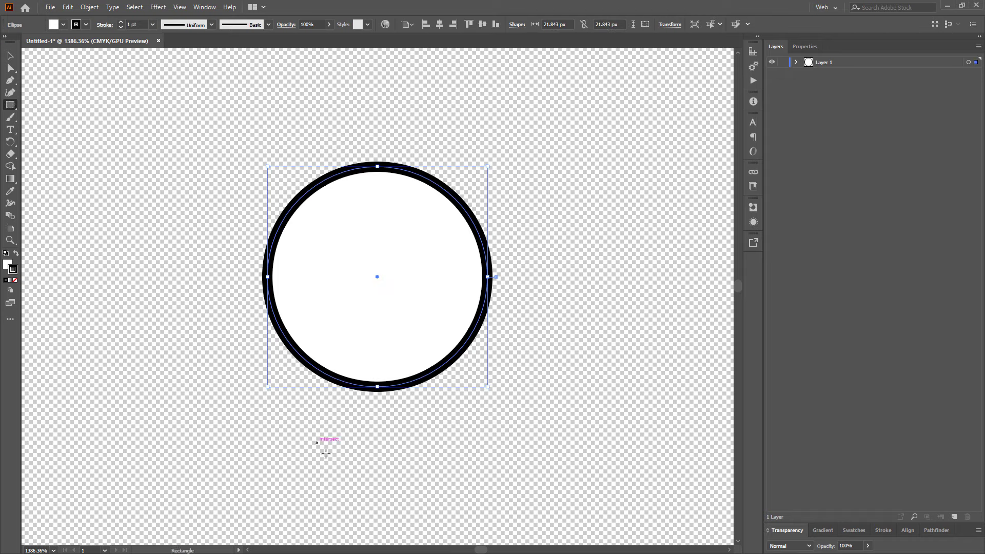
{"action": "left_click_drag", "start_coordinate": [317, 442], "coordinate": [358, 537]}
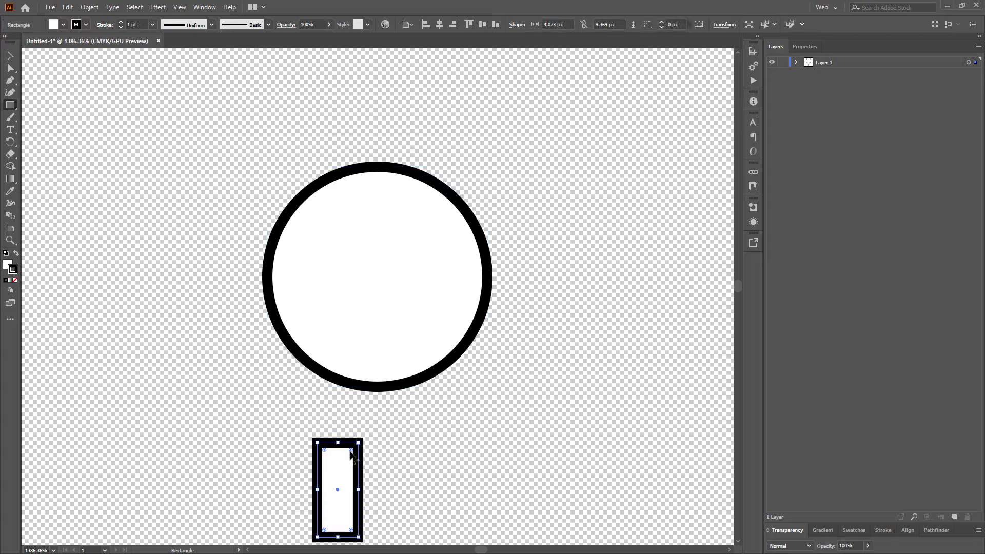
{"action": "left_click_drag", "start_coordinate": [350, 453], "coordinate": [345, 473]}
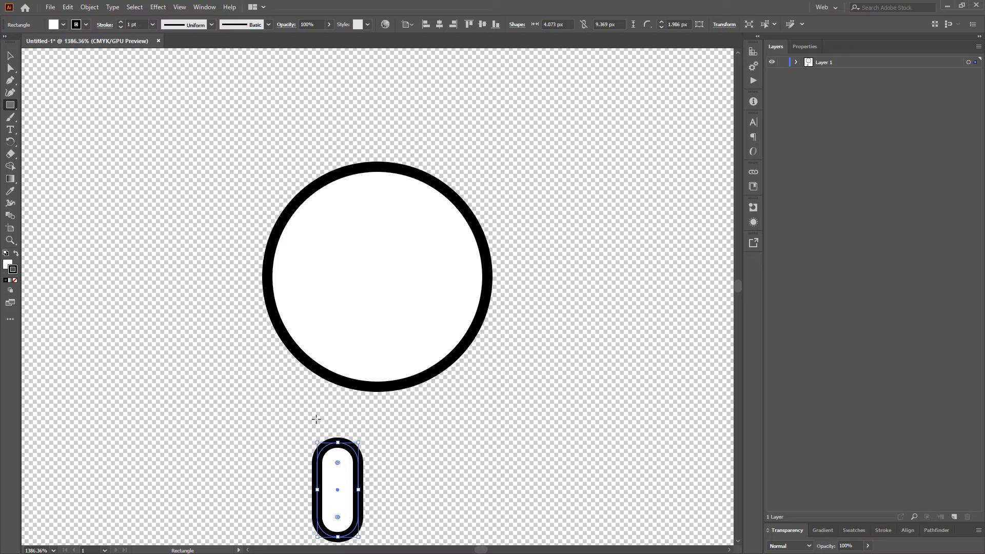
{"action": "left_click_drag", "start_coordinate": [338, 442], "coordinate": [337, 421]}
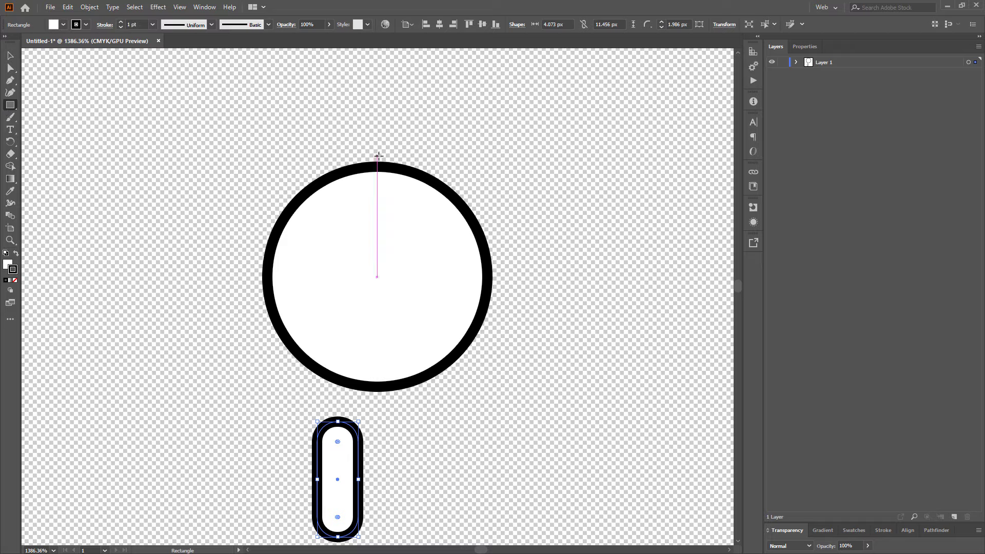
Draw a thin vertical black bar through the circle, ending inside the ring
{"action": "left_click_drag", "start_coordinate": [377, 156], "coordinate": [380, 394]}
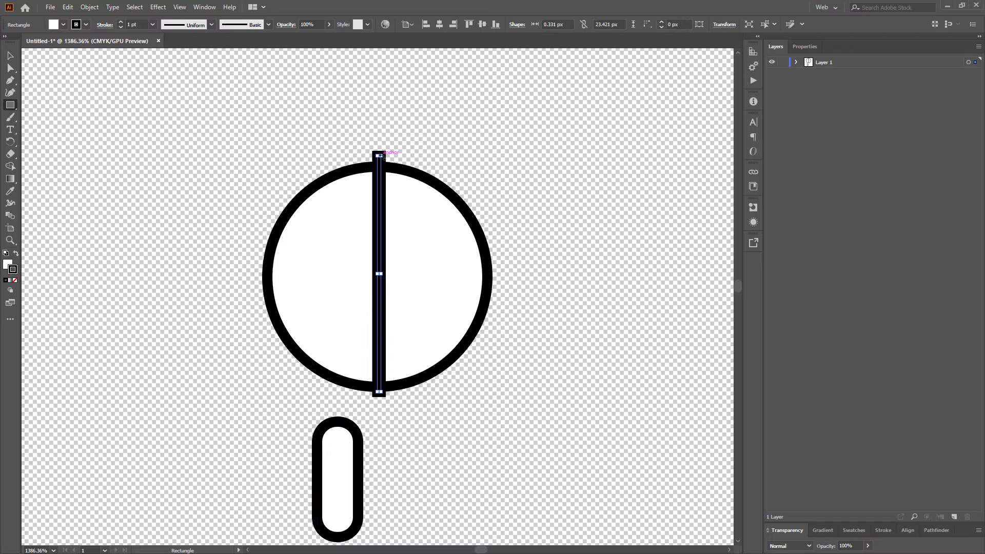
{"action": "left_click_drag", "start_coordinate": [379, 156], "coordinate": [380, 169]}
{"action": "left_click_drag", "start_coordinate": [378, 392], "coordinate": [378, 387]}
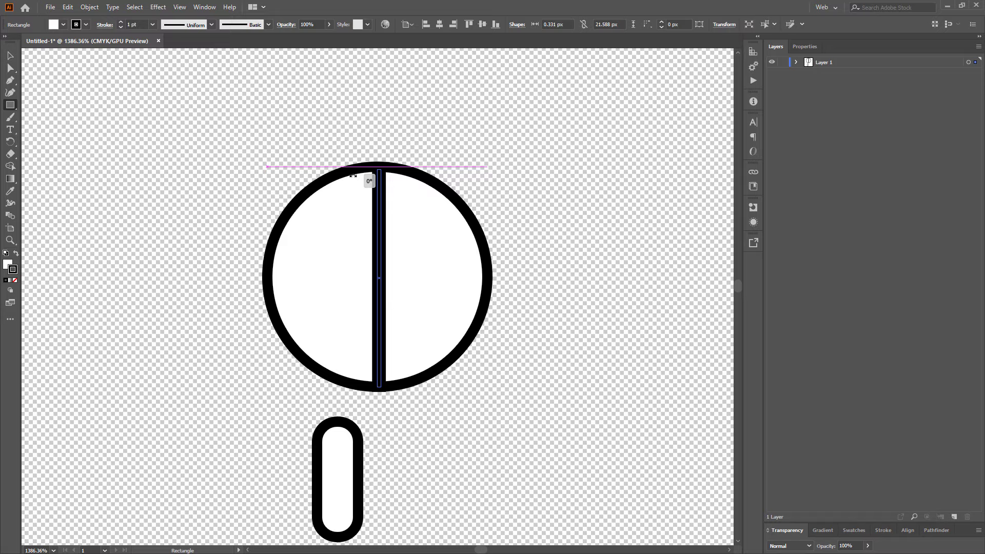
Add a horizontal bar crossing the vertical one, dismissing the rectangle size dialog unchanged
{"action": "left_click_drag", "start_coordinate": [367, 174], "coordinate": [280, 249]}
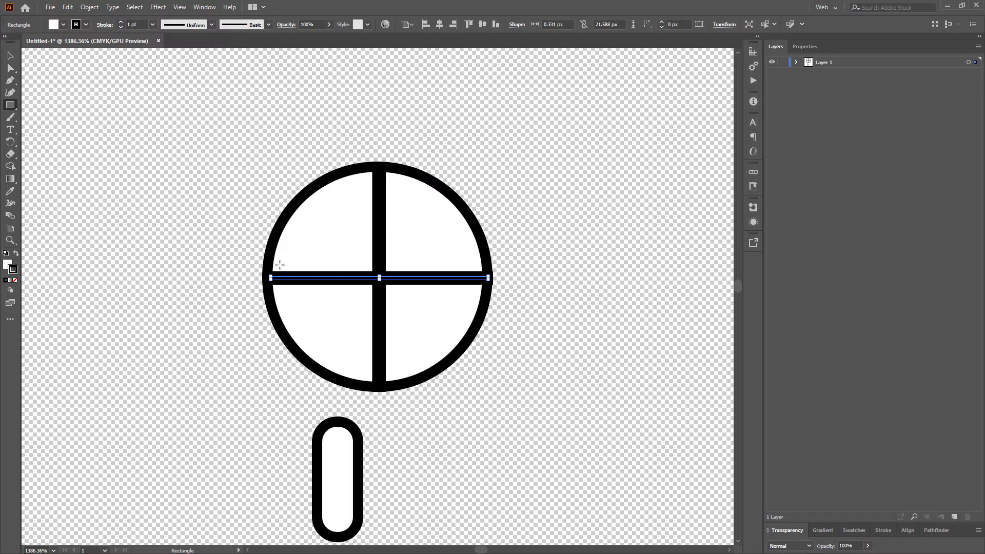
{"action": "left_click", "coordinate": [379, 221]}
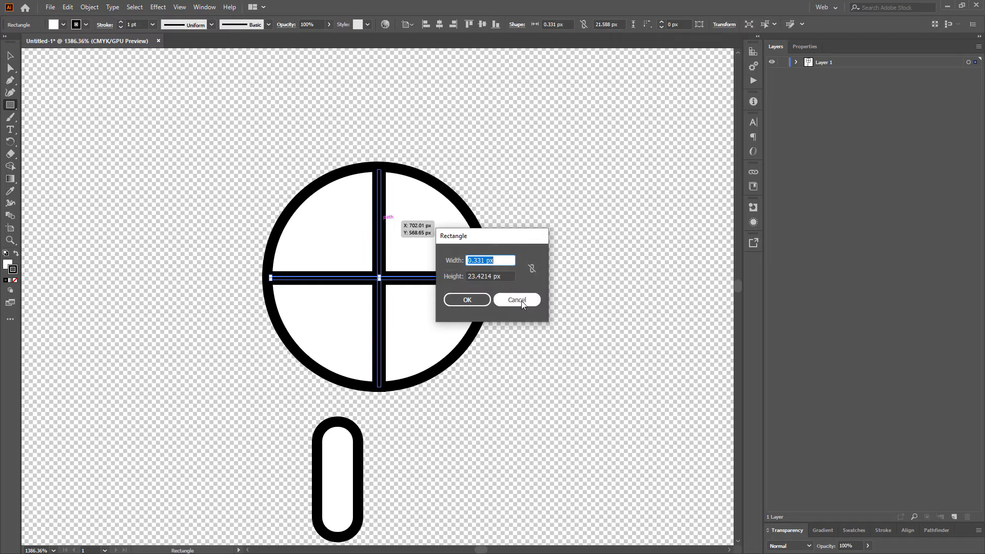
{"action": "left_click", "coordinate": [516, 300]}
Rotate both bars 45° into a diagonal X across the circle
{"action": "left_click", "coordinate": [10, 55]}
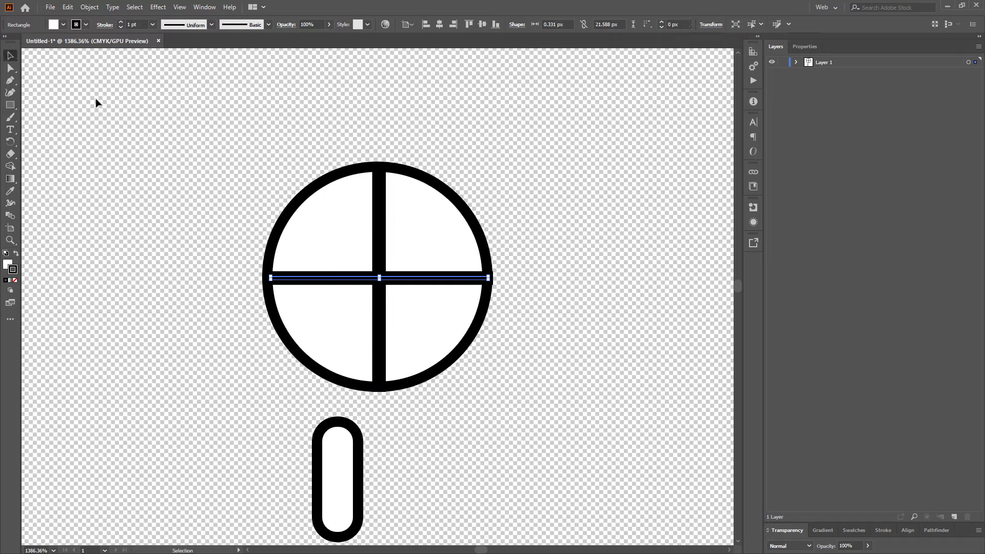
{"action": "left_click", "coordinate": [380, 210], "text": "shift"}
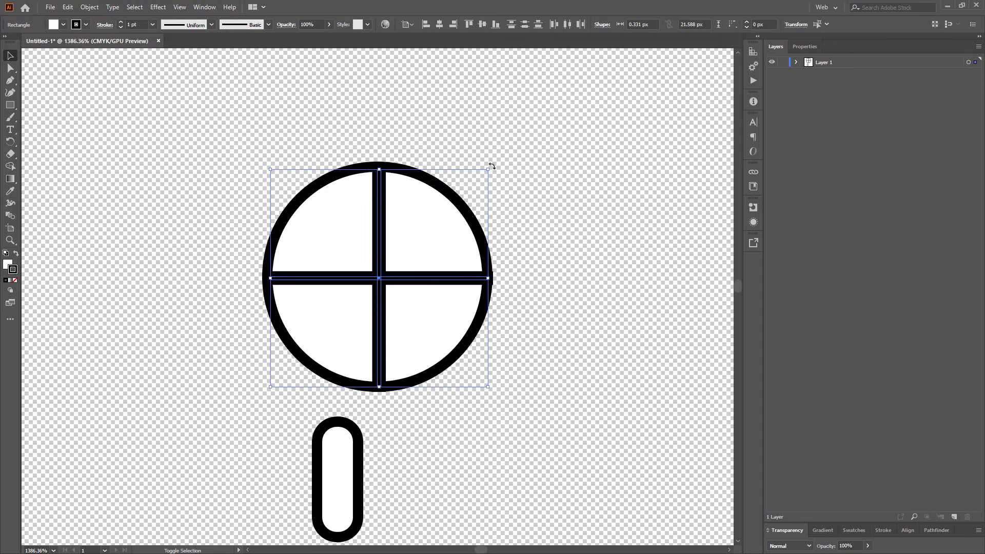
{"action": "left_click_drag", "start_coordinate": [492, 166], "coordinate": [498, 175]}
{"action": "left_click_drag", "start_coordinate": [516, 222], "coordinate": [545, 264]}
{"action": "left_click", "coordinate": [178, 202]}
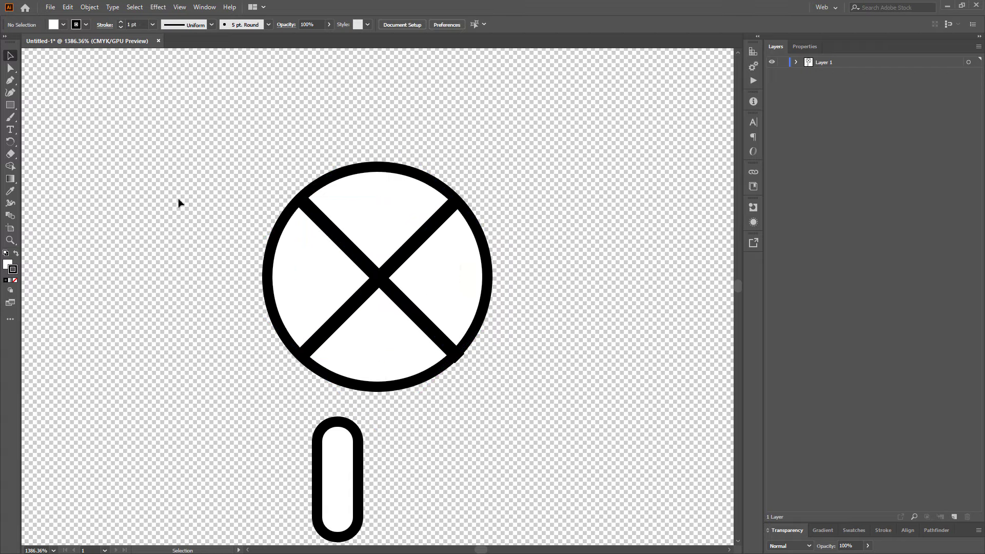
{"action": "left_click", "coordinate": [340, 507]}
Move the pill to the circle's centre and tilt it 45° along the X as a handle
{"action": "left_click_drag", "start_coordinate": [339, 506], "coordinate": [378, 311]}
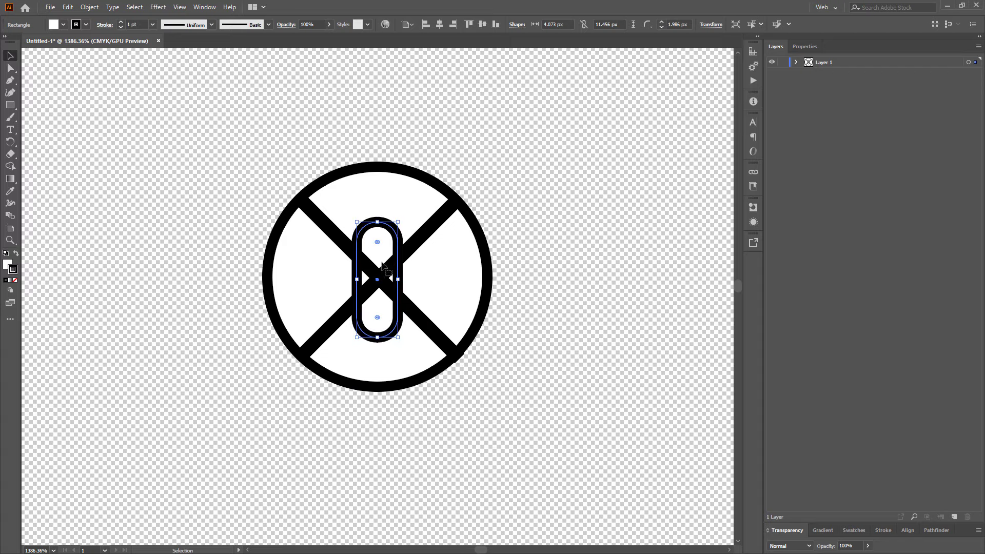
{"action": "left_click", "coordinate": [397, 241], "text": "shift"}
{"action": "left_click_drag", "start_coordinate": [399, 218], "coordinate": [283, 397]}
{"action": "left_click", "coordinate": [415, 277], "text": "shift"}
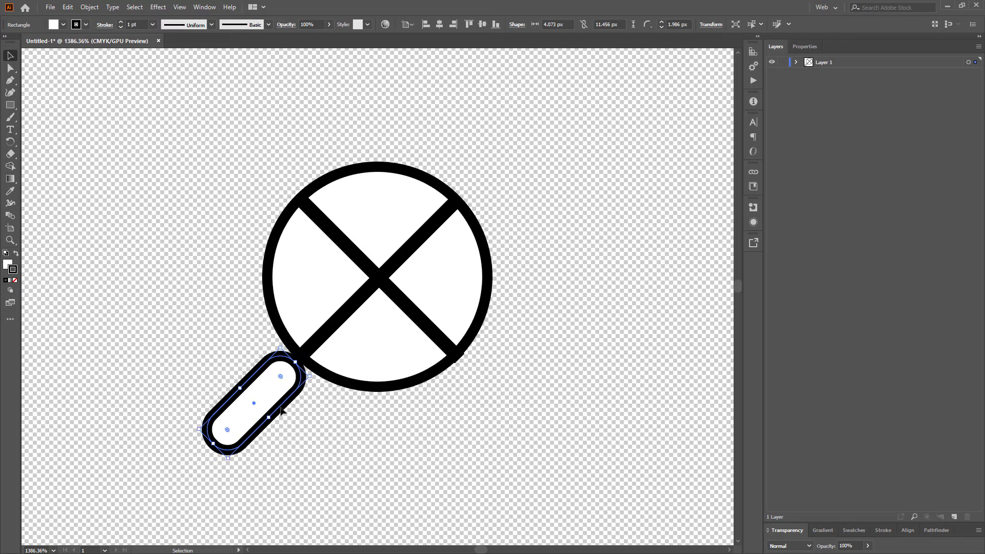
Delete both X bars
{"action": "left_click", "coordinate": [333, 324]}
{"action": "left_click", "coordinate": [354, 253], "text": "shift"}
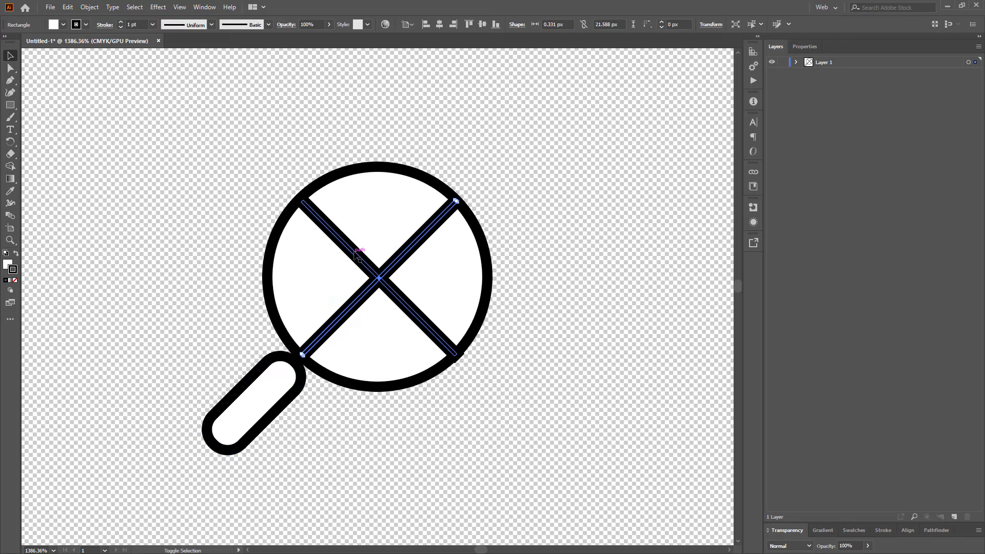
{"action": "key", "text": "Delete"}
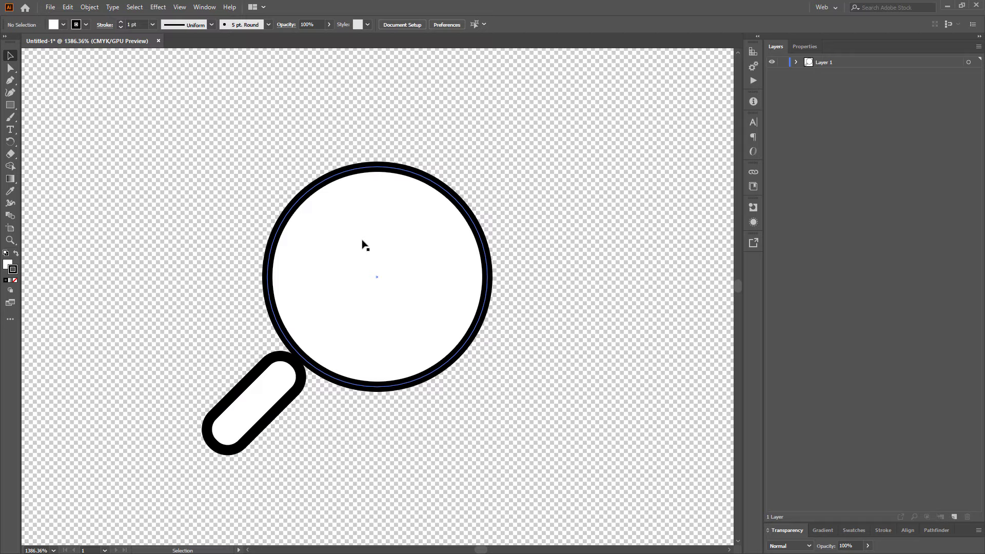
Remove the black outline from both the circle and the handle
{"action": "left_click", "coordinate": [310, 282]}
{"action": "left_click", "coordinate": [248, 391], "text": "shift"}
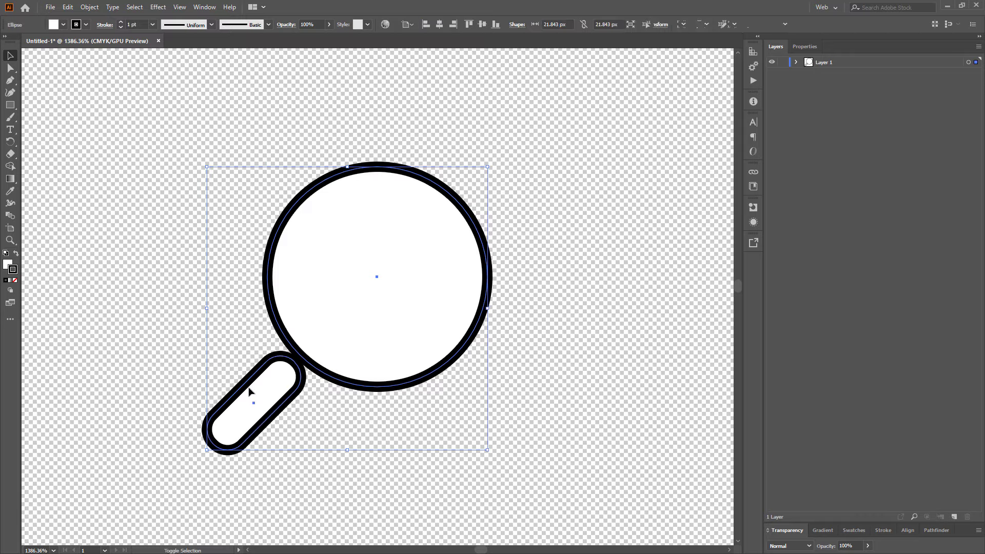
{"action": "left_click", "coordinate": [15, 281]}
{"action": "left_click", "coordinate": [130, 297]}
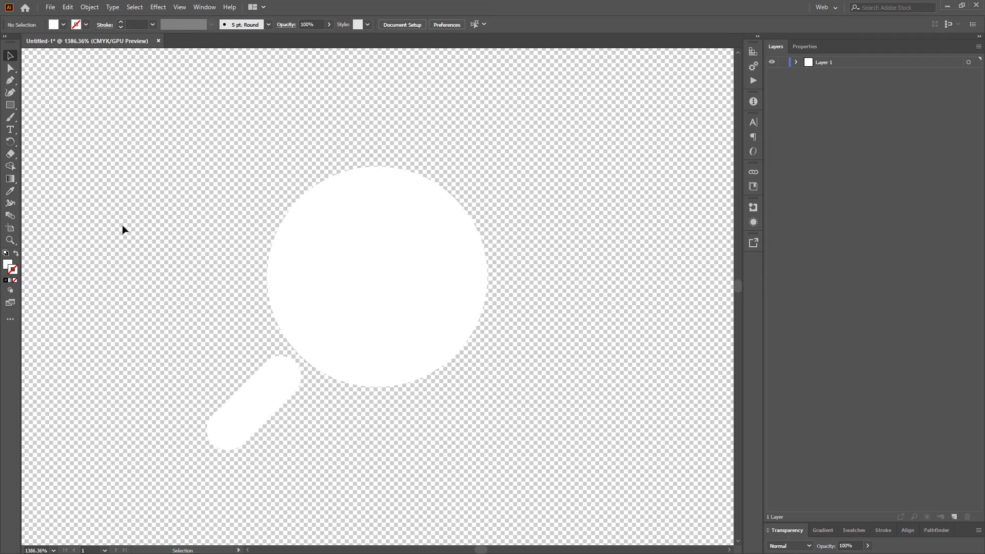
Shrink the inner circle to 16.93 px and centre it inside the outer circle
{"action": "left_click_drag", "start_coordinate": [323, 345], "coordinate": [352, 315]}
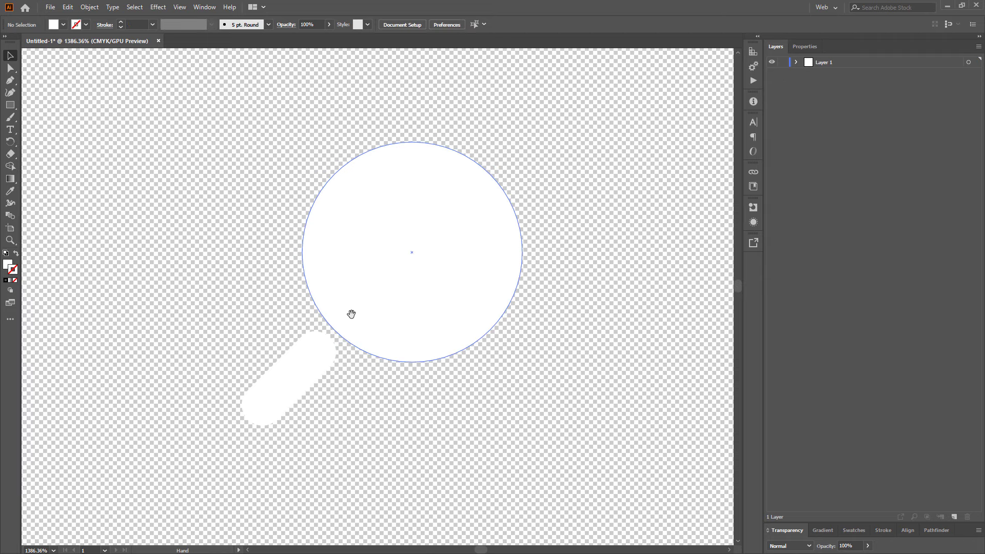
{"action": "left_click", "coordinate": [287, 384]}
{"action": "left_click", "coordinate": [169, 323]}
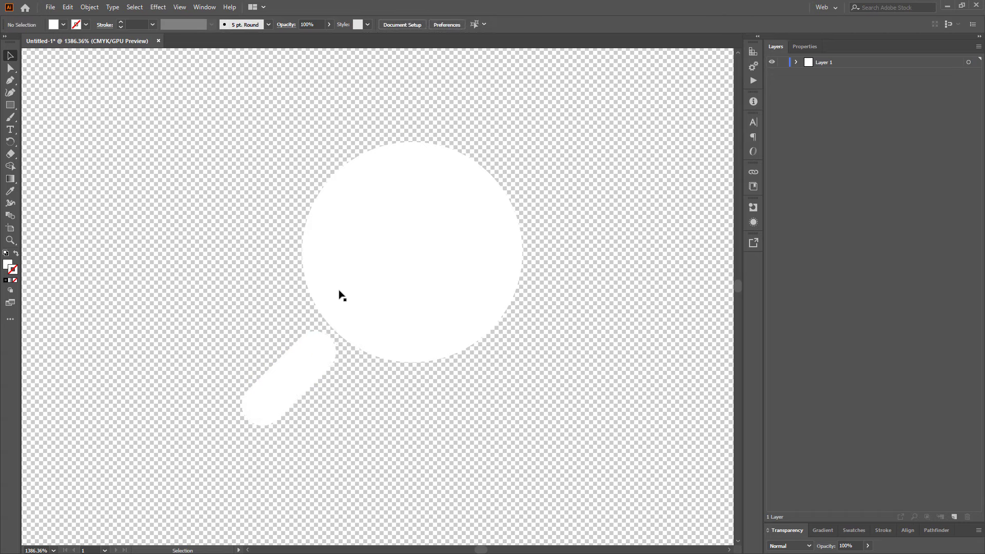
{"action": "left_click", "coordinate": [371, 285]}
{"action": "key", "text": "a"}
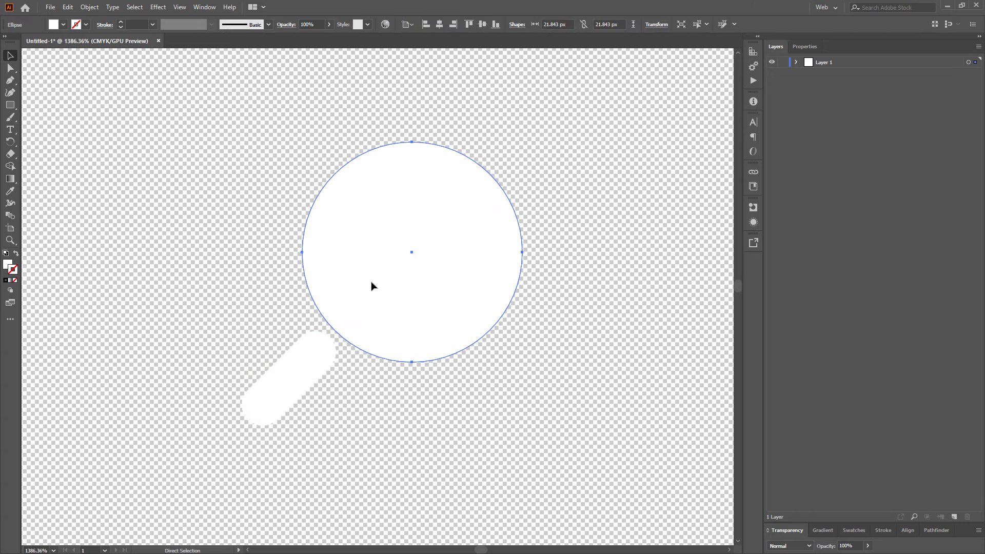
{"action": "key", "text": "v"}
{"action": "key", "text": "a"}
{"action": "key", "text": "v"}
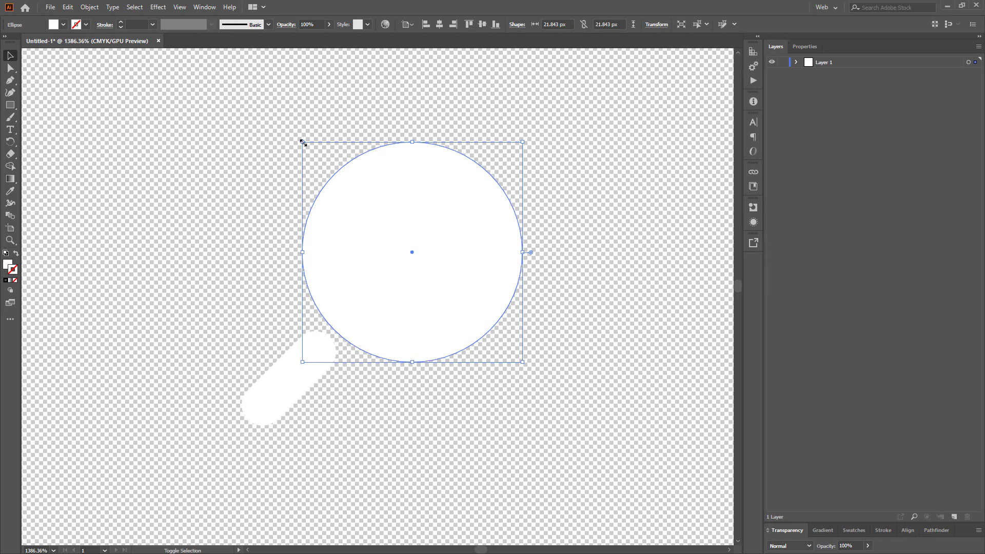
{"action": "left_click_drag", "start_coordinate": [302, 142], "coordinate": [327, 166]}
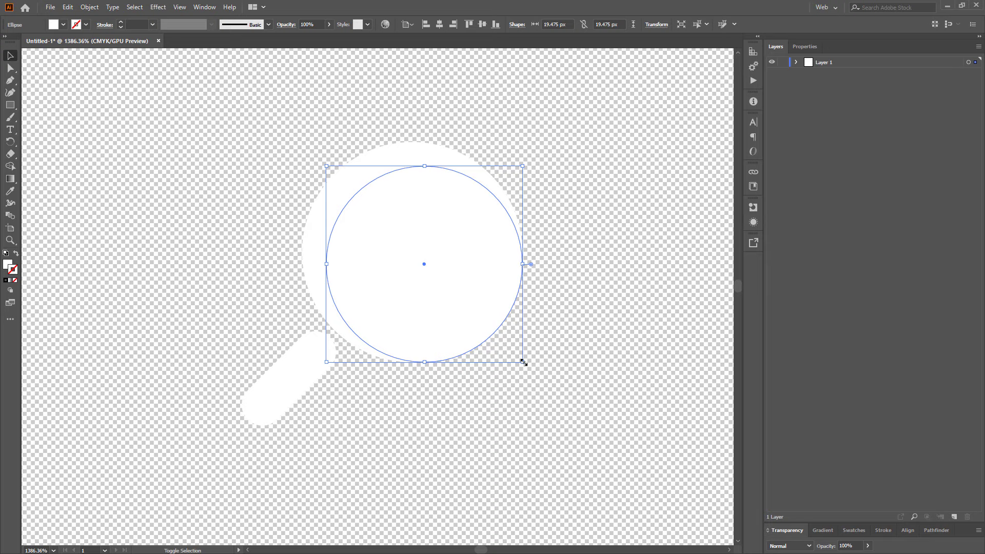
{"action": "left_click_drag", "start_coordinate": [522, 361], "coordinate": [497, 337]}
{"action": "mouse_move", "coordinate": [426, 280]}
{"action": "left_mouse_down"}
{"action": "mouse_move", "coordinate": [432, 283]}
{"action": "mouse_move", "coordinate": [424, 278]}
{"action": "left_mouse_up"}
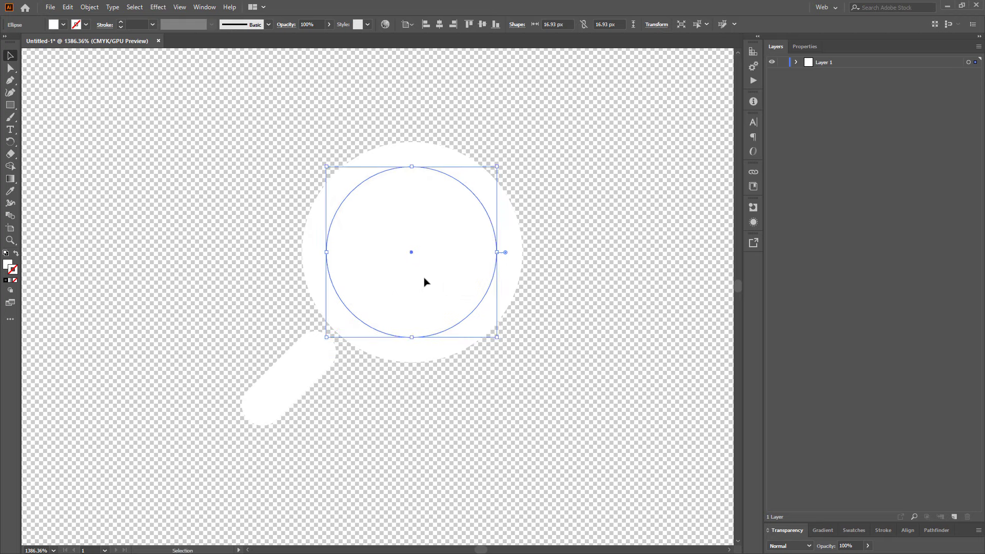
Combine the outer and inner circles with Pathfinder Exclude into one hollow ring
{"action": "left_click", "coordinate": [430, 154], "text": "shift"}
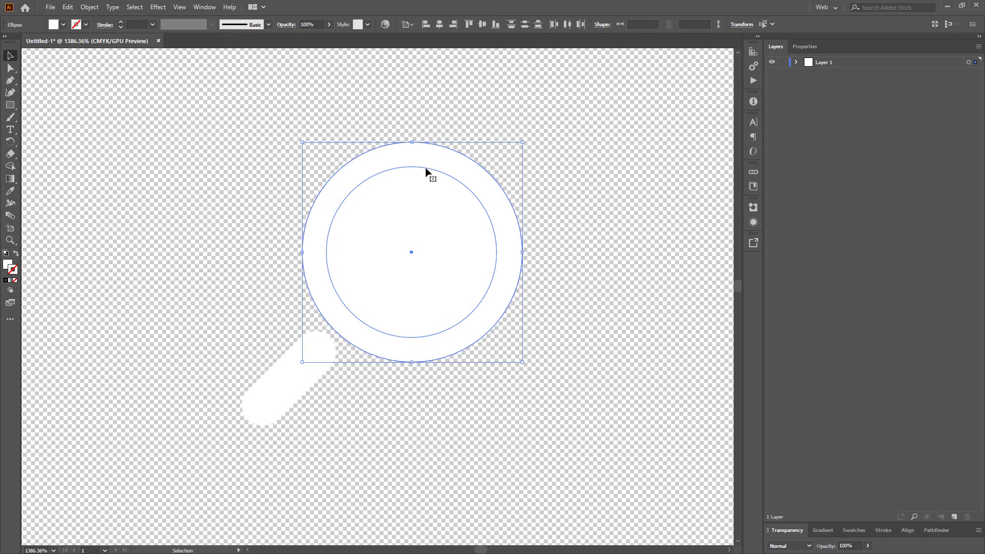
{"action": "left_click", "coordinate": [947, 531]}
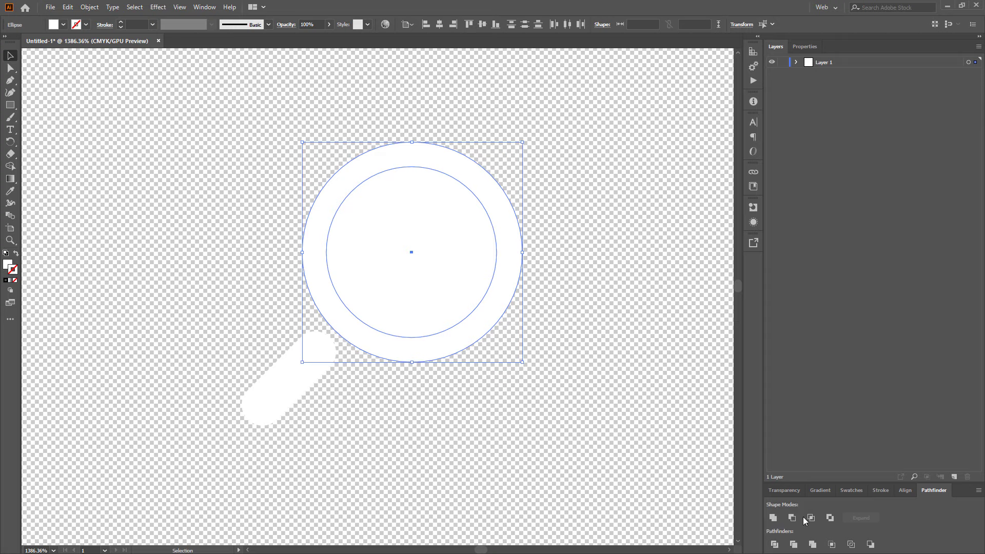
{"action": "left_click", "coordinate": [829, 518]}
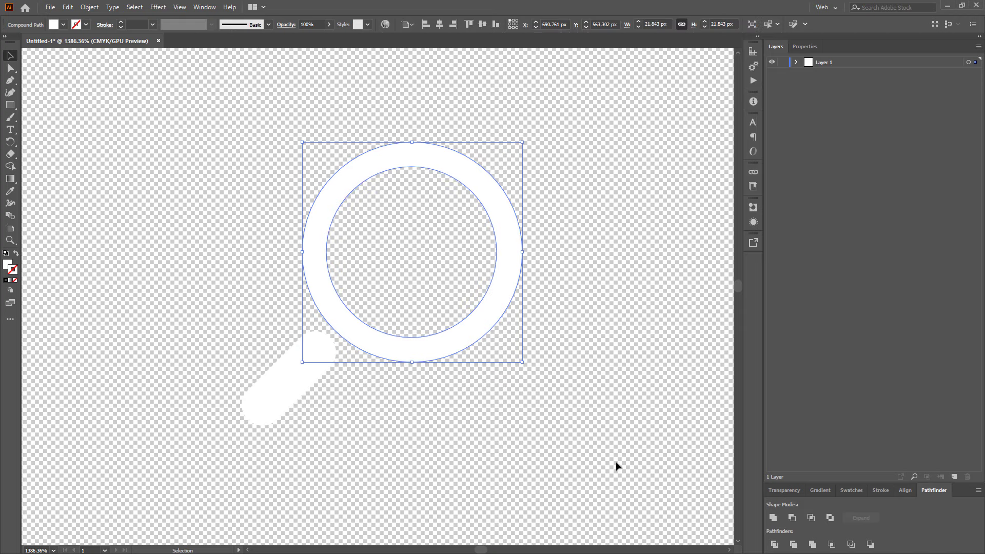
{"action": "left_click", "coordinate": [586, 467]}
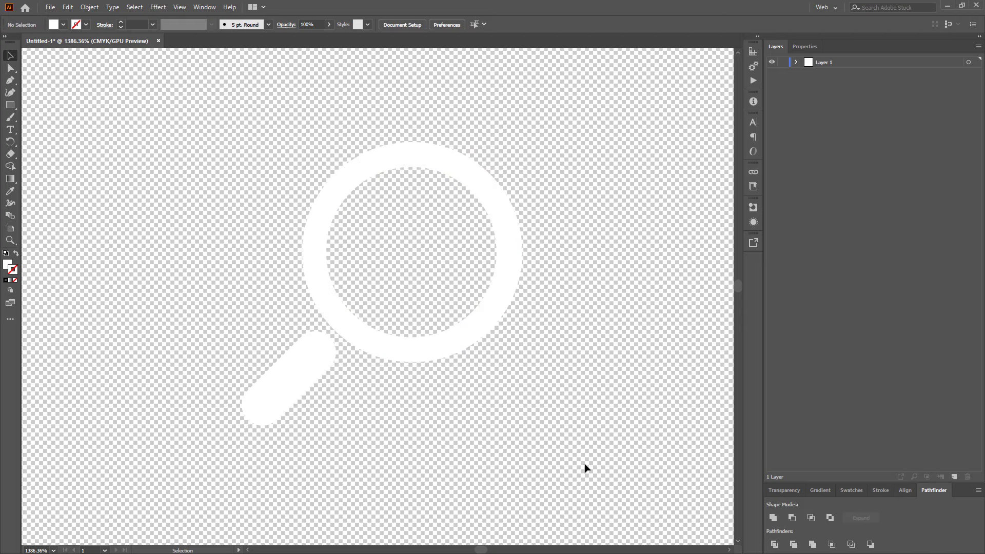
Expand Layer 1 to select its Rectangle object, then zoom in closely on the magnifier
{"action": "left_click", "coordinate": [795, 62]}
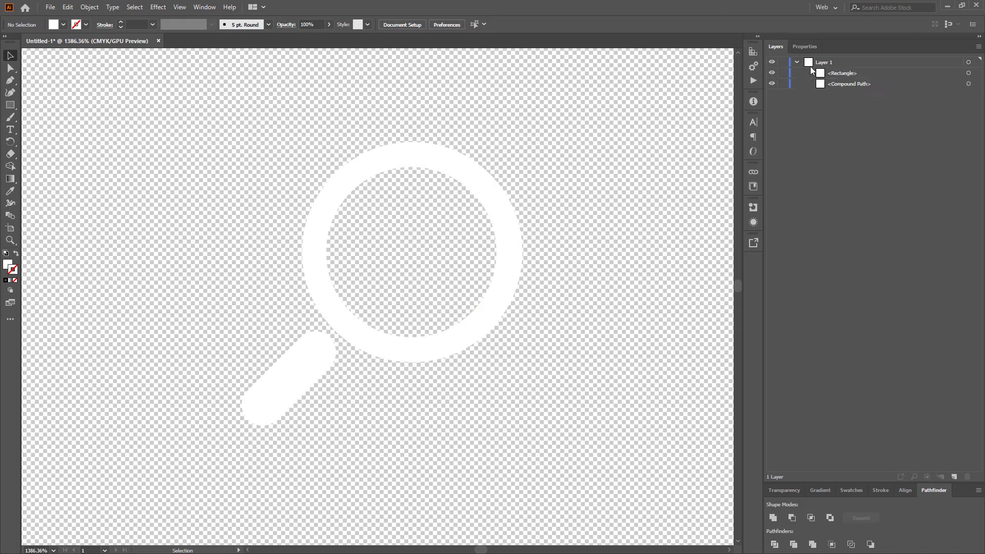
{"action": "left_click", "coordinate": [888, 74]}
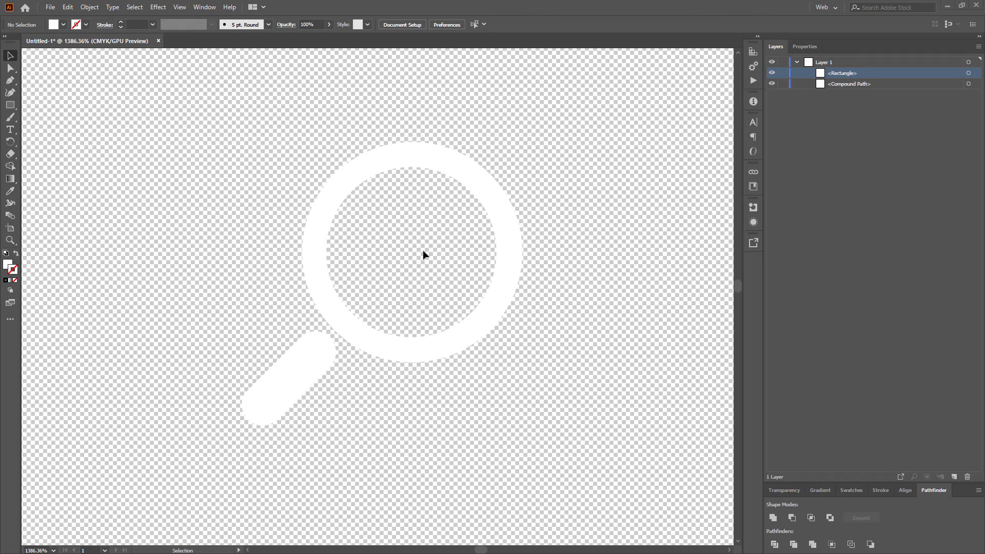
{"action": "key", "text": "ctrl+space"}
{"action": "left_click", "coordinate": [427, 261]}
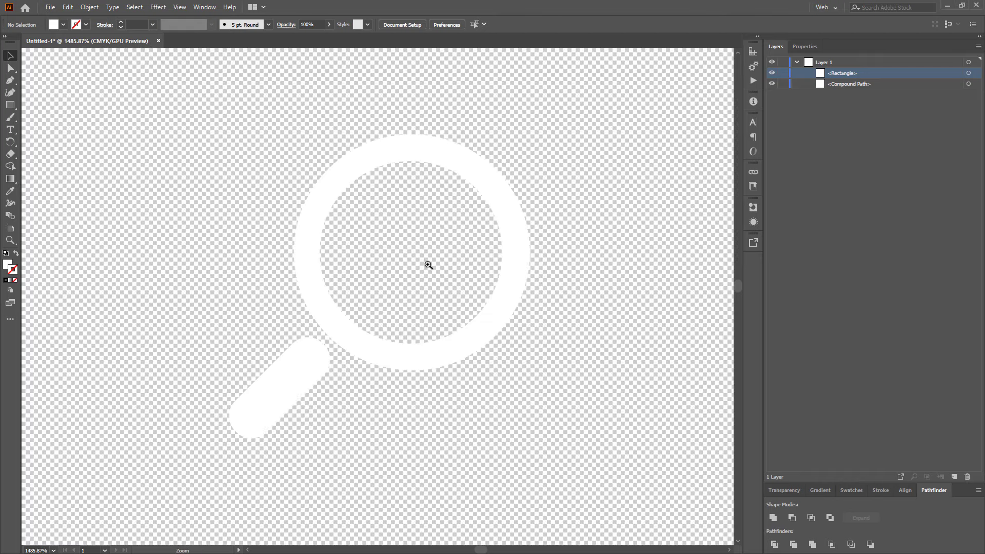
{"action": "left_click", "coordinate": [412, 264]}
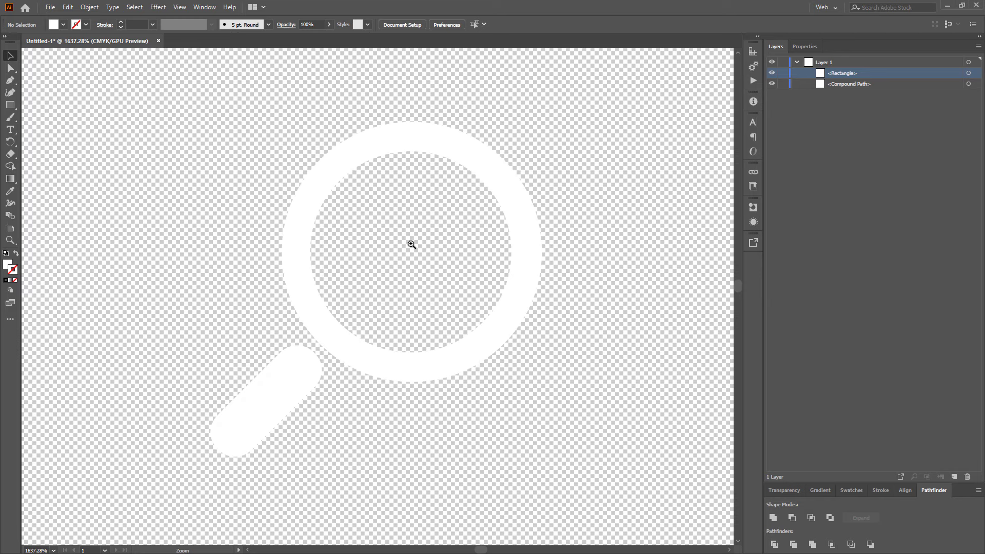
{"action": "left_click", "coordinate": [418, 270]}
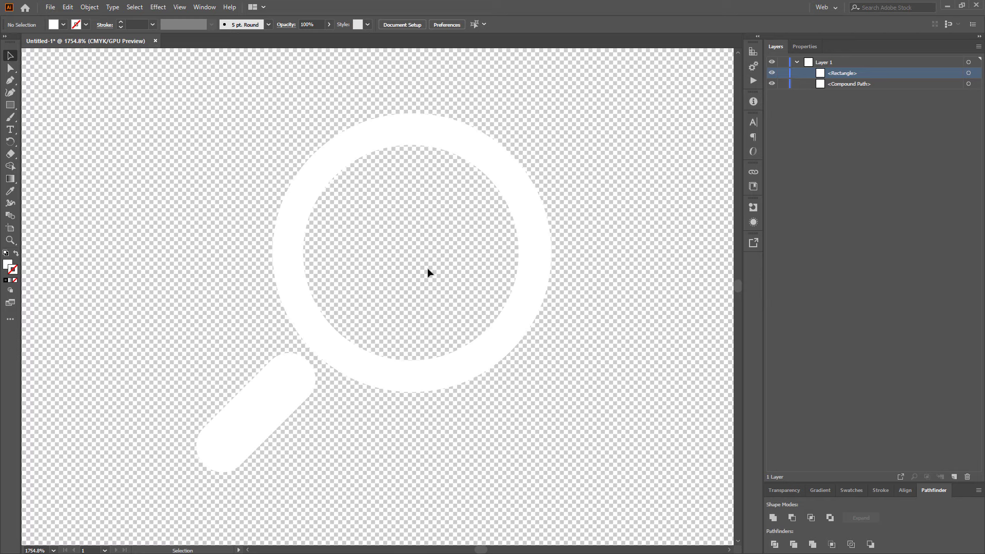
{"action": "left_click", "coordinate": [415, 263]}
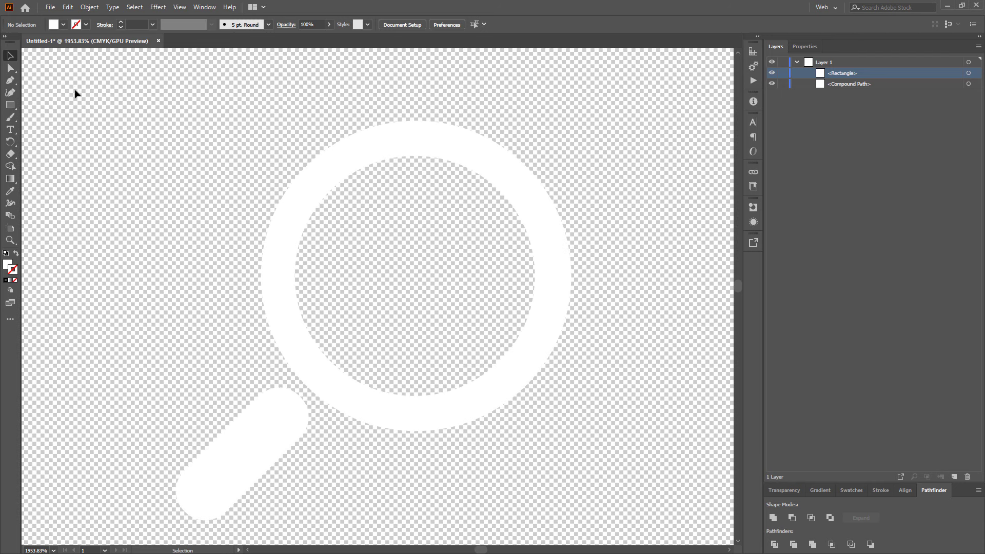
Draw an 8.707 × 7.045 px rectangle with 1.602 px rounded corners, centred in the lens
{"action": "left_click", "coordinate": [14, 108]}
{"action": "left_click_drag", "start_coordinate": [365, 264], "coordinate": [488, 364]}
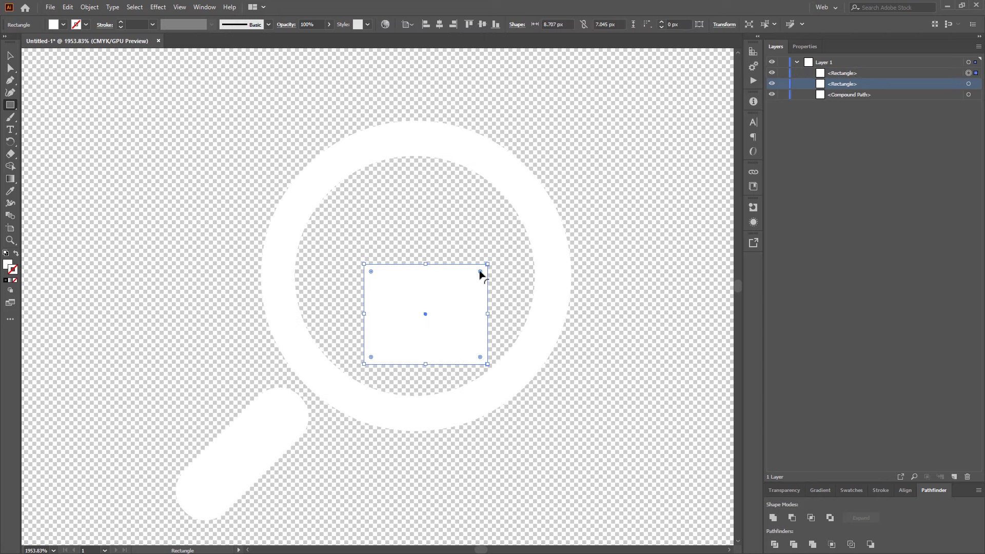
{"action": "left_click_drag", "start_coordinate": [480, 271], "coordinate": [470, 281]}
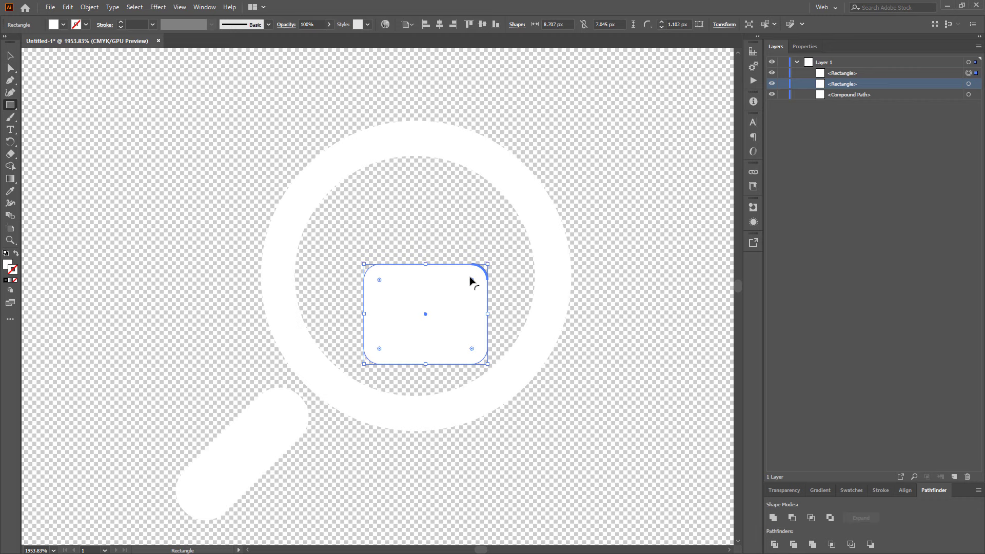
{"action": "left_click", "coordinate": [10, 55]}
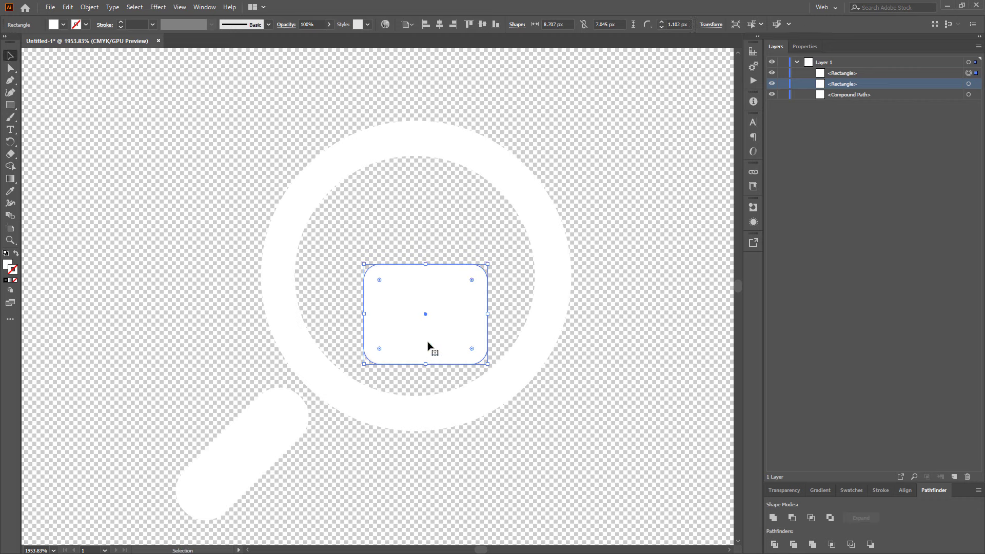
{"action": "left_click_drag", "start_coordinate": [428, 345], "coordinate": [417, 345]}
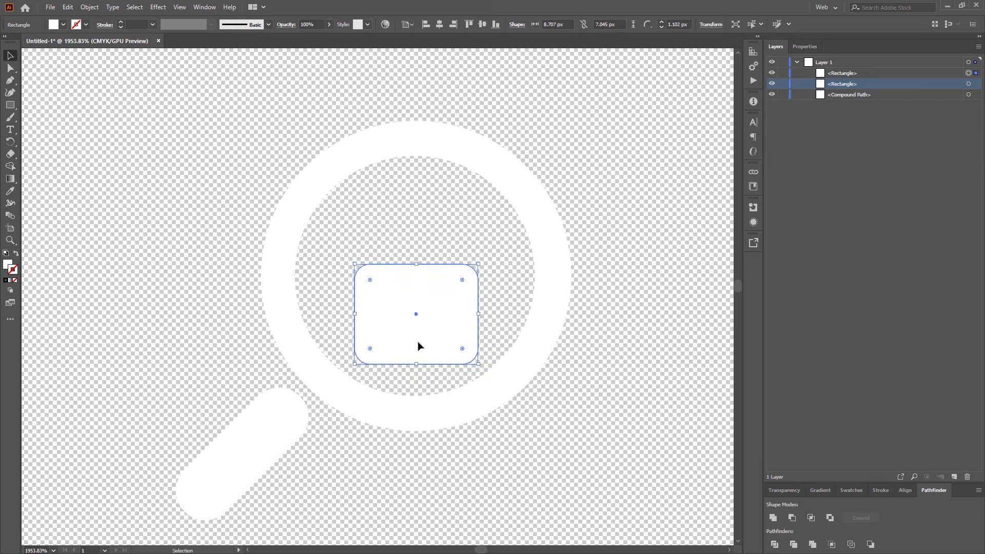
Draw a 7.027 px circle and centre it over the rounded rectangle's top edge
{"action": "left_click", "coordinate": [123, 248]}
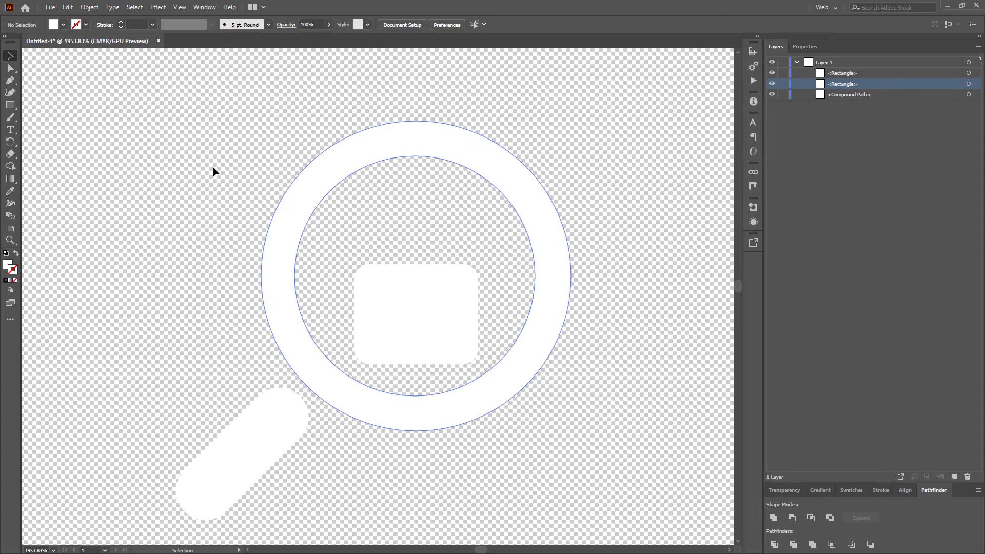
{"action": "left_click_drag", "start_coordinate": [10, 105], "coordinate": [40, 128]}
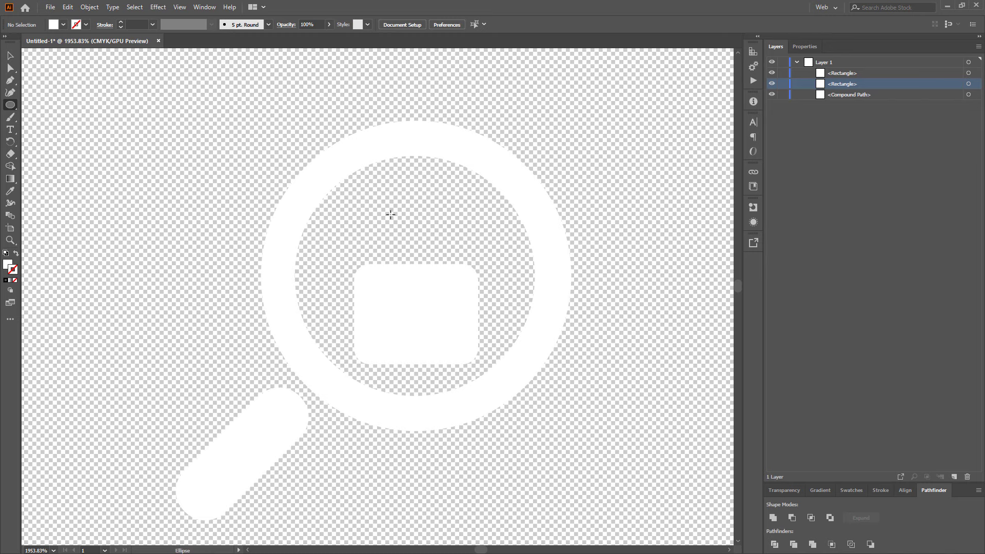
{"action": "left_click_drag", "start_coordinate": [391, 214], "coordinate": [477, 313]}
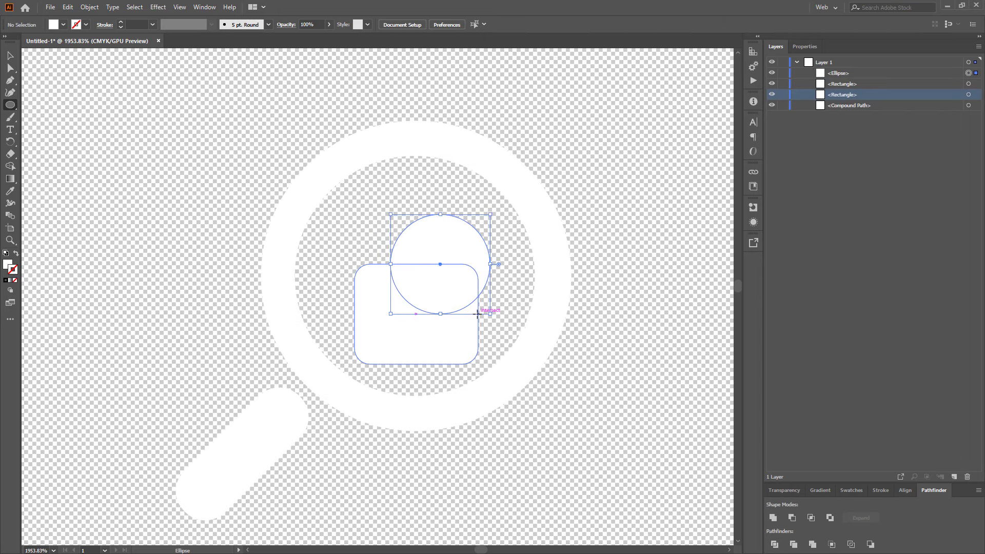
{"action": "left_click", "coordinate": [10, 54]}
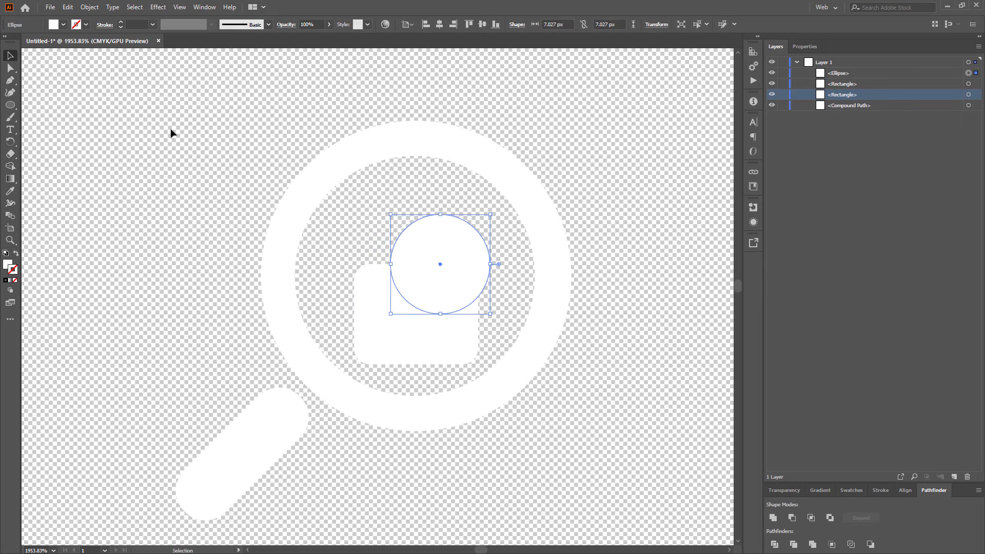
{"action": "left_click_drag", "start_coordinate": [436, 249], "coordinate": [405, 246]}
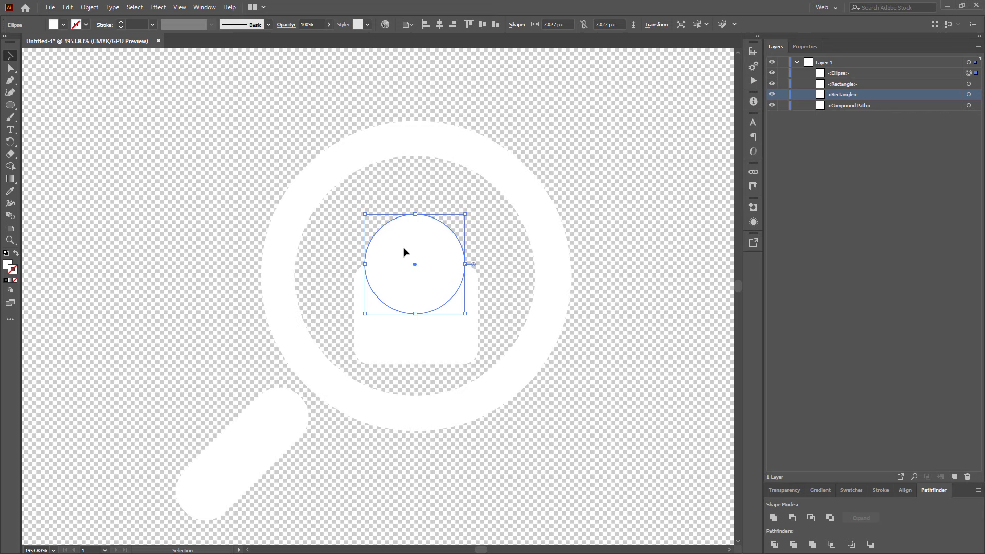
Paste a copy of the circle in front, shrink it to 4.299 px, and centre it on the original
{"action": "key", "text": "ctrl+c"}
{"action": "key", "text": "ctrl+f"}
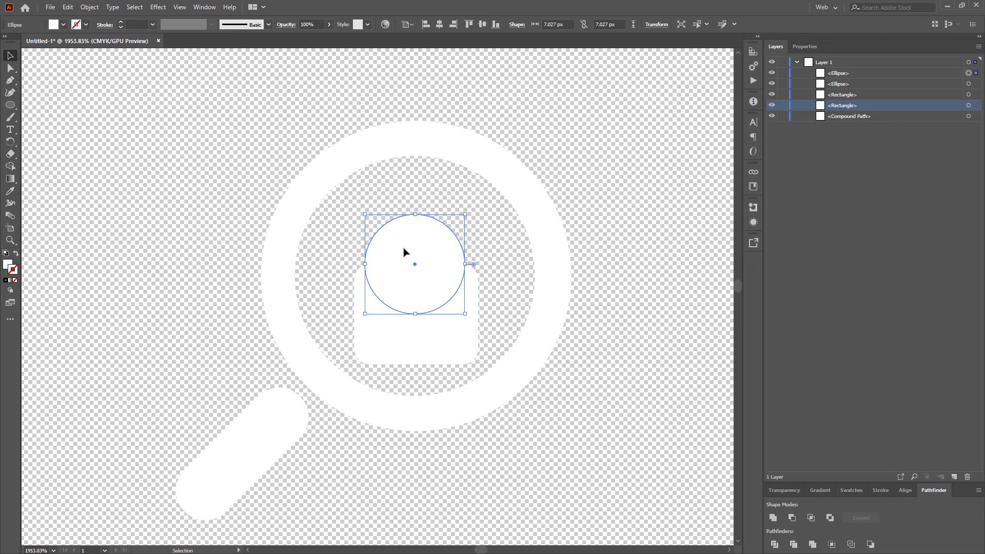
{"action": "left_click_drag", "start_coordinate": [366, 213], "coordinate": [380, 226]}
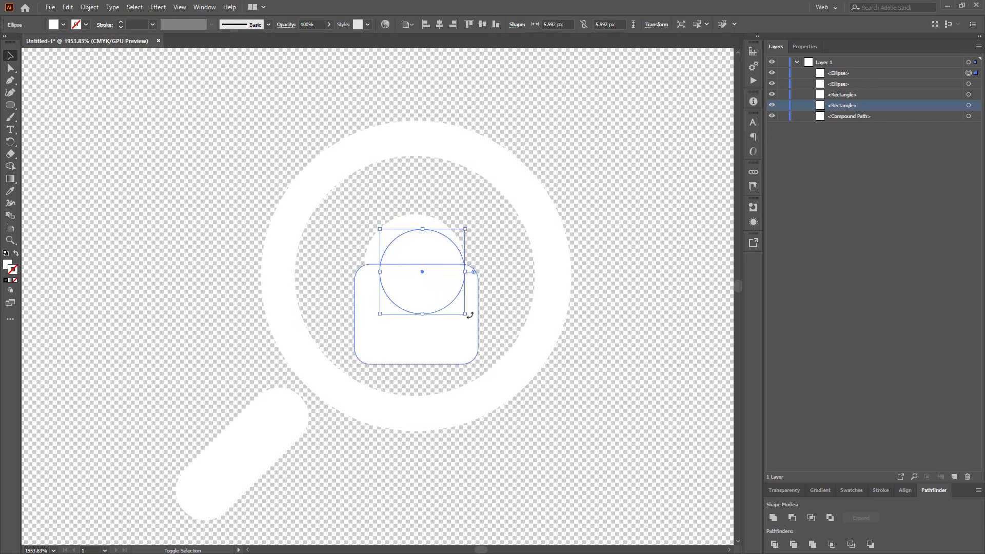
{"action": "left_click_drag", "start_coordinate": [465, 312], "coordinate": [426, 282]}
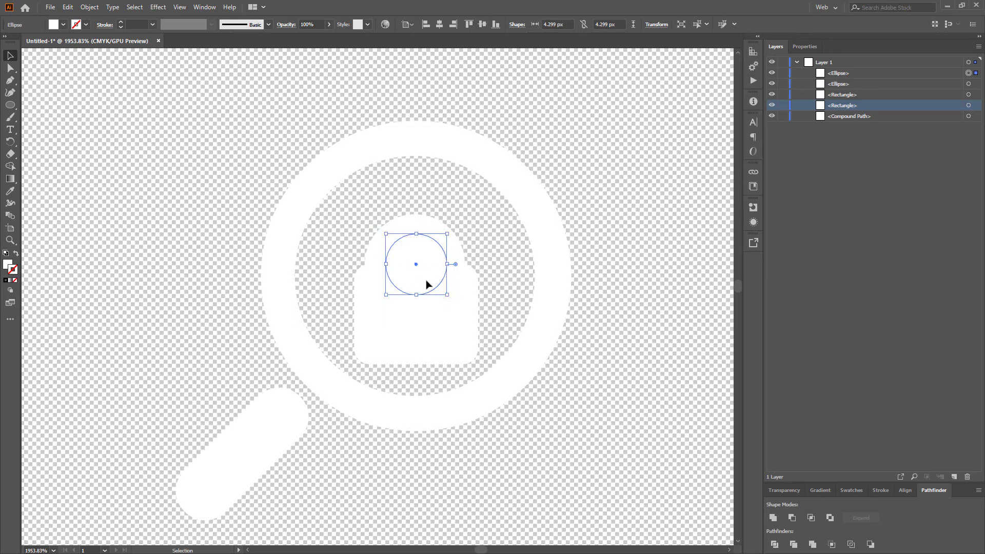
{"action": "left_click", "coordinate": [420, 226], "text": "shift"}
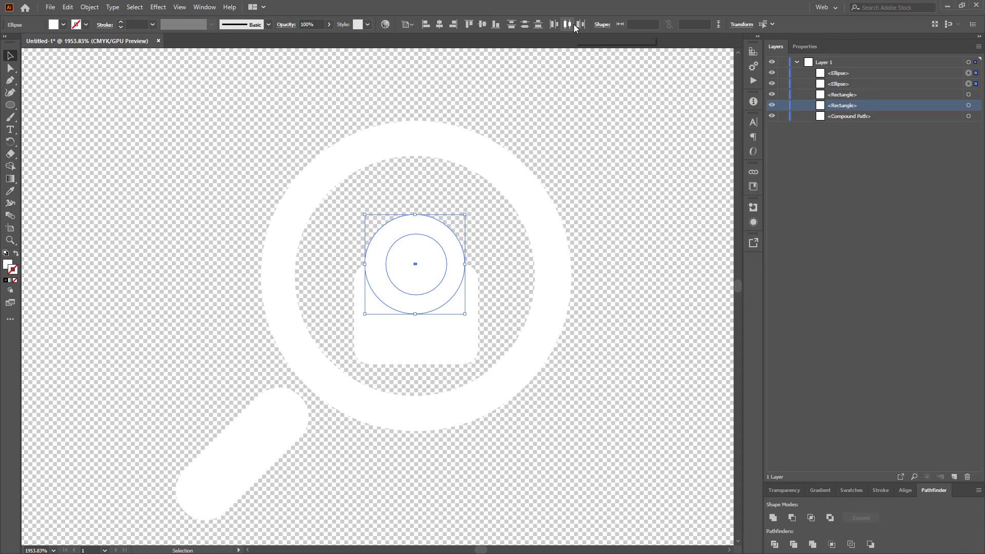
{"action": "left_click", "coordinate": [436, 27]}
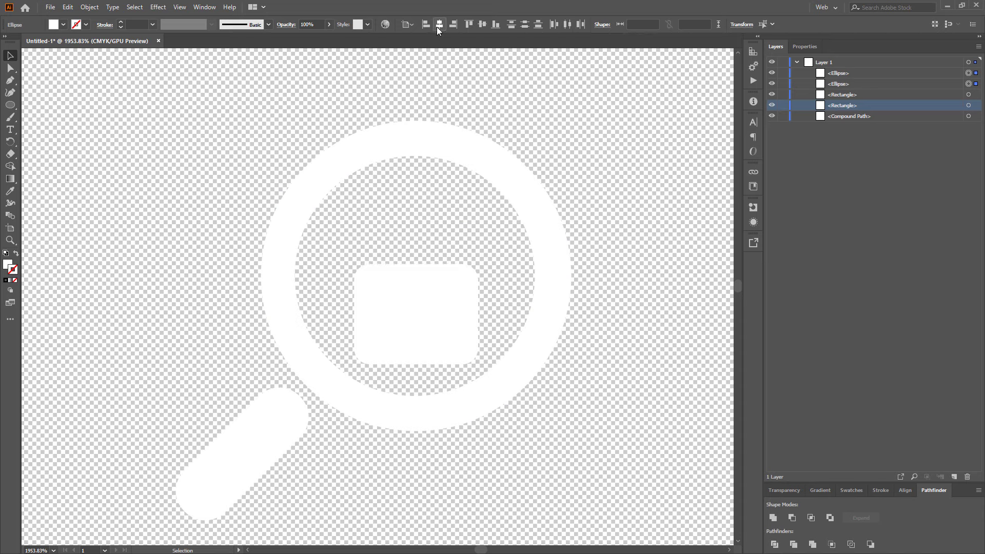
{"action": "left_click", "coordinate": [484, 24]}
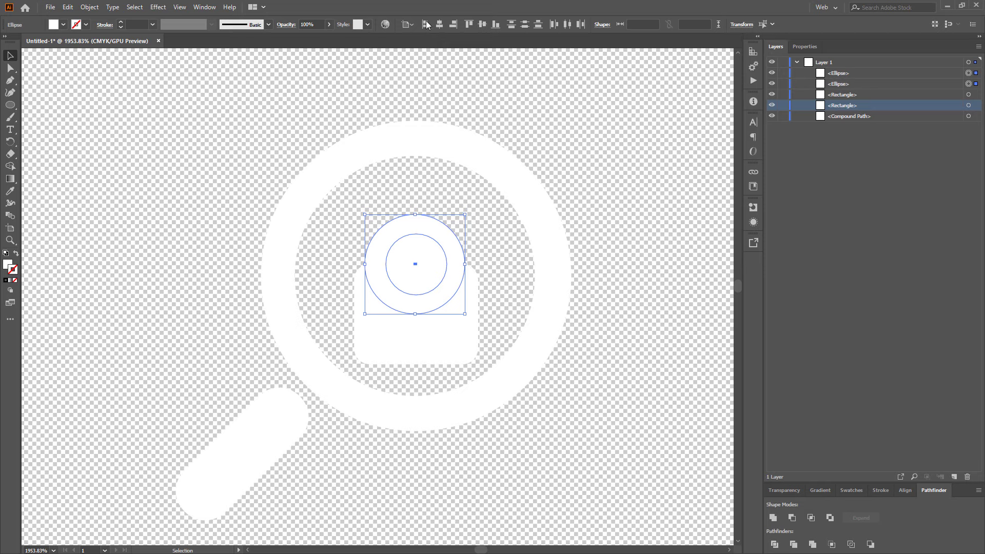
Exclude the inner circle from the outer one to hollow the shackle into a ring
{"action": "left_click", "coordinate": [434, 194]}
{"action": "left_click", "coordinate": [412, 262]}
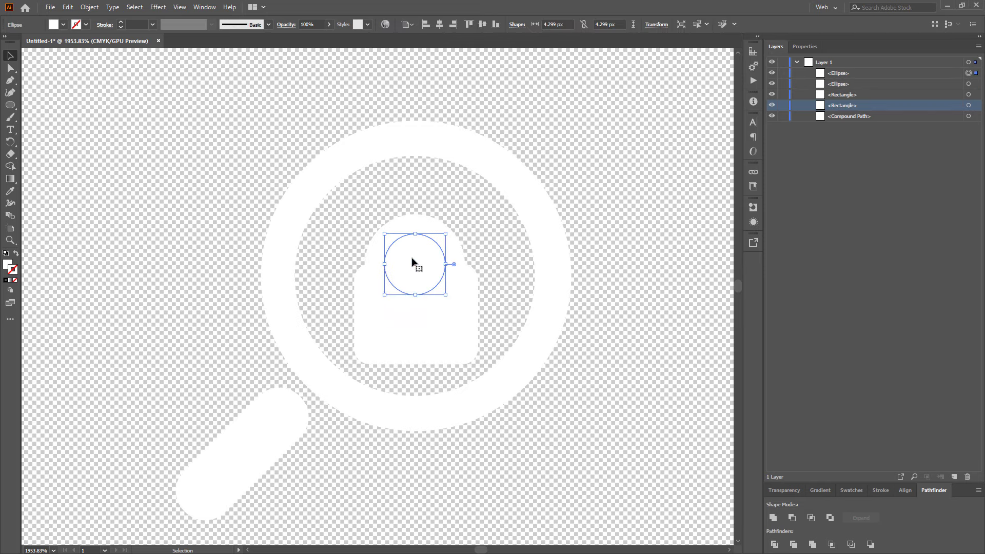
{"action": "left_click", "coordinate": [412, 222], "text": "shift"}
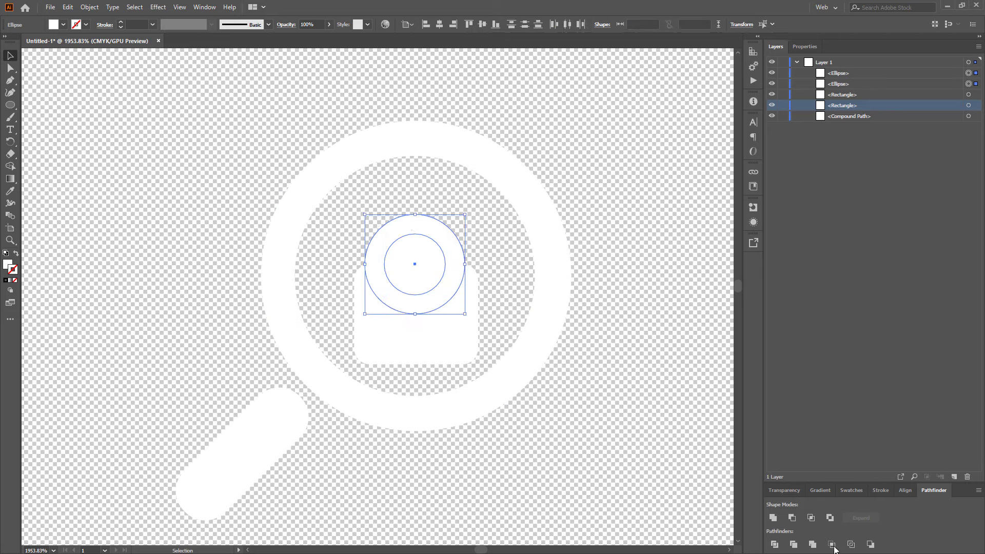
{"action": "left_click", "coordinate": [829, 518]}
Select the ring shackle and the lock body together and nudge them up slightly
{"action": "left_click", "coordinate": [616, 416]}
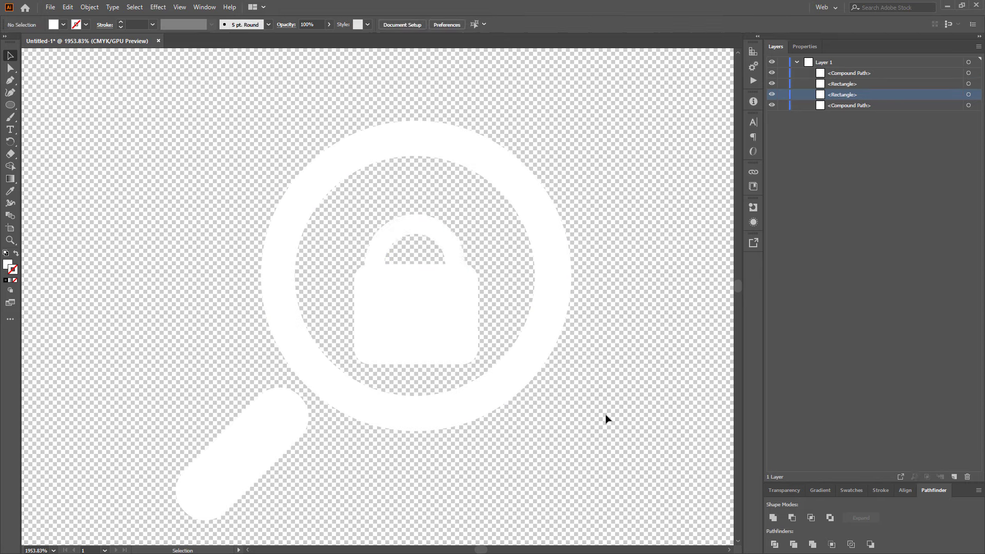
{"action": "left_click", "coordinate": [448, 249]}
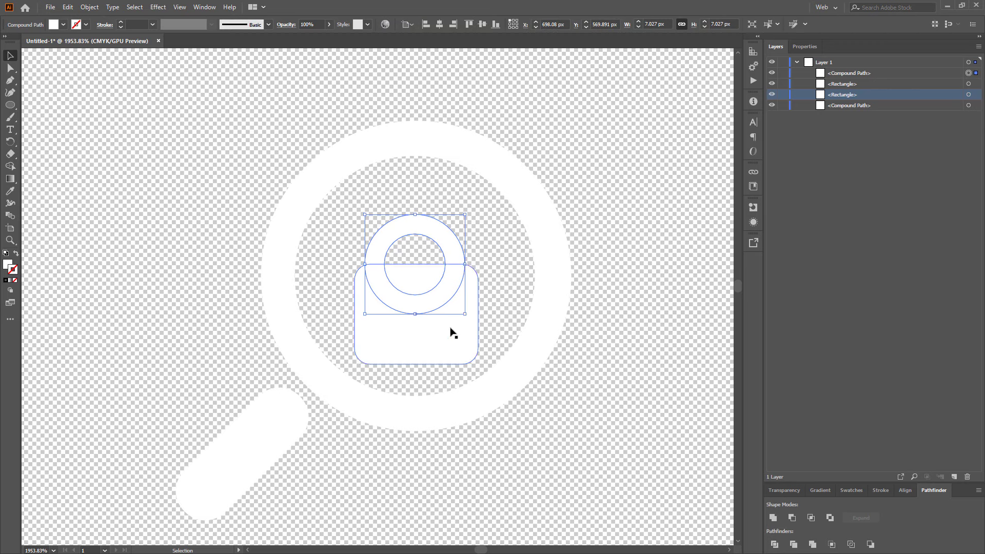
{"action": "left_click", "coordinate": [620, 320]}
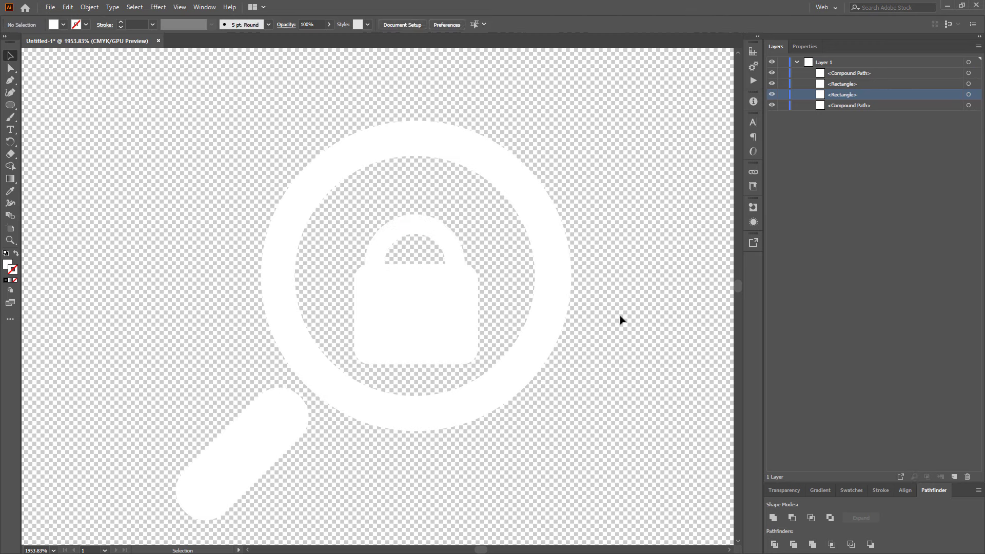
{"action": "left_click", "coordinate": [448, 308]}
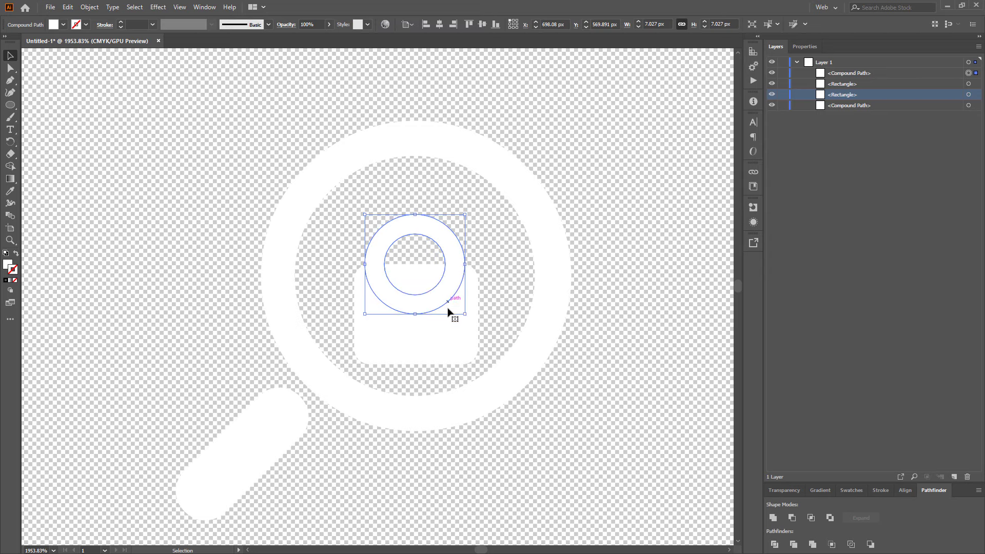
{"action": "left_click", "coordinate": [447, 327], "text": "shift"}
{"action": "key", "text": "Up"}
{"action": "key", "text": "Up"}
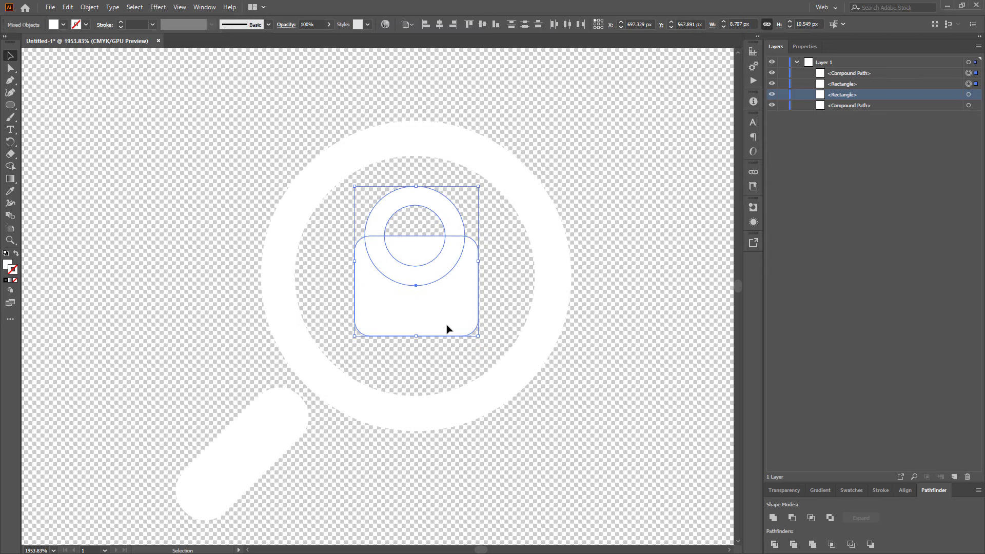
{"action": "key", "text": "Down"}
{"action": "left_click", "coordinate": [543, 399]}
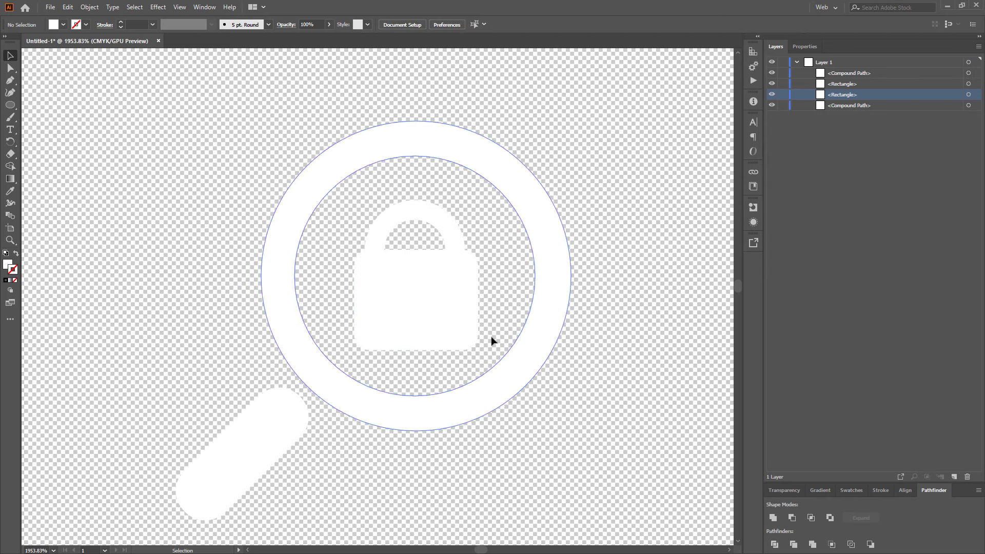
Zoom out to 98.5% to see the whole artboard, previewing it without the transparency grid
{"action": "key", "text": "shift+ctrl+d"}
{"action": "left_click", "coordinate": [422, 352], "text": "ctrl+alt"}
{"action": "key", "text": "shift+ctrl+d"}
{"action": "left_click", "coordinate": [353, 325], "text": "ctrl+alt"}
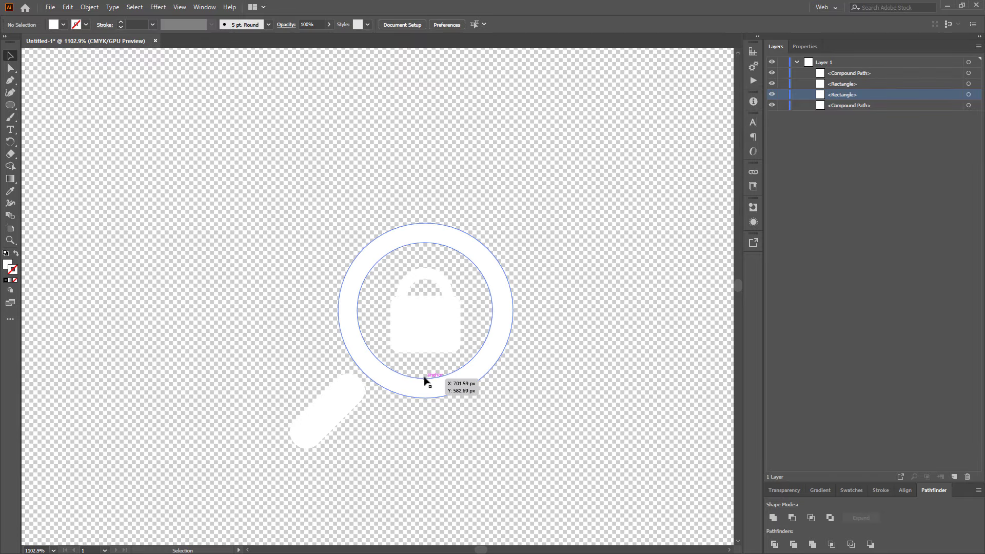
{"action": "scroll", "coordinate": [415, 253], "scroll_direction": "down", "scroll_amount": 1}
{"action": "scroll", "coordinate": [413, 262], "scroll_direction": "down", "scroll_amount": 1}
{"action": "scroll", "coordinate": [446, 299], "scroll_direction": "up", "scroll_amount": 1}
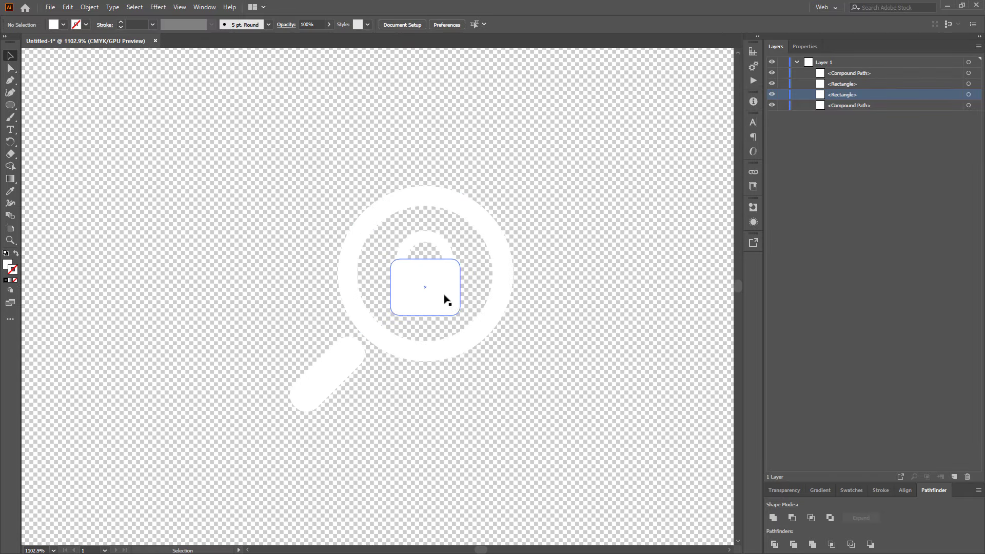
{"action": "key", "text": "shift+ctrl+d"}
{"action": "left_click", "coordinate": [369, 306], "text": "ctrl+alt"}
{"action": "key", "text": "shift+ctrl+d"}
{"action": "key", "text": "shift+ctrl+d"}
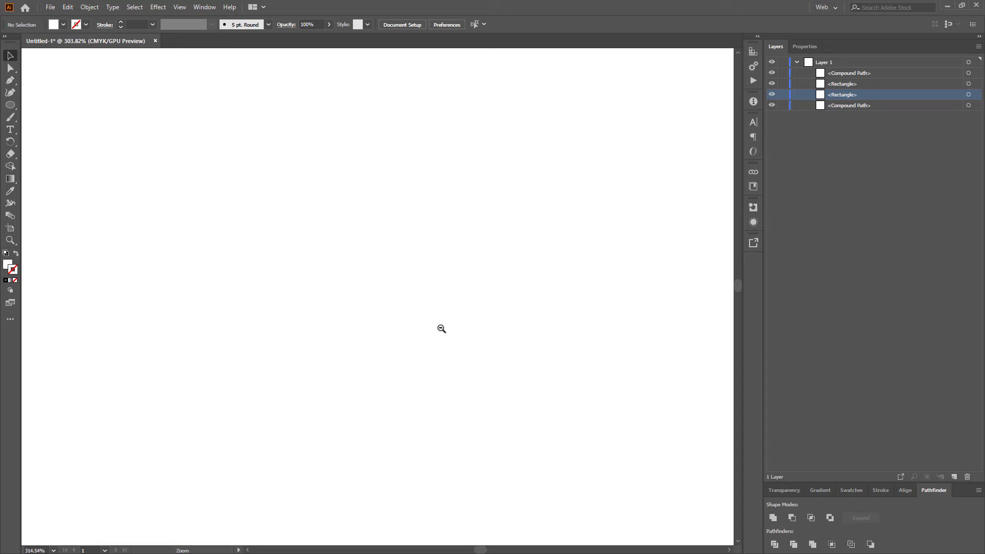
{"action": "left_click", "coordinate": [439, 328], "text": "ctrl+alt"}
{"action": "key", "text": "shift+ctrl+d"}
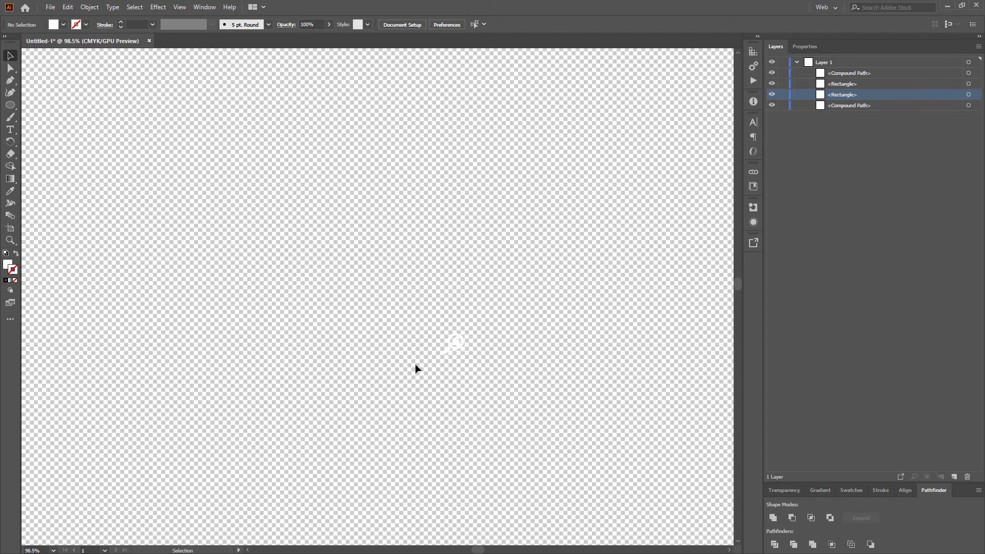
Pan the artboard up-left and switch the shape tool to Rectangle
{"action": "left_click_drag", "start_coordinate": [462, 378], "coordinate": [376, 343]}
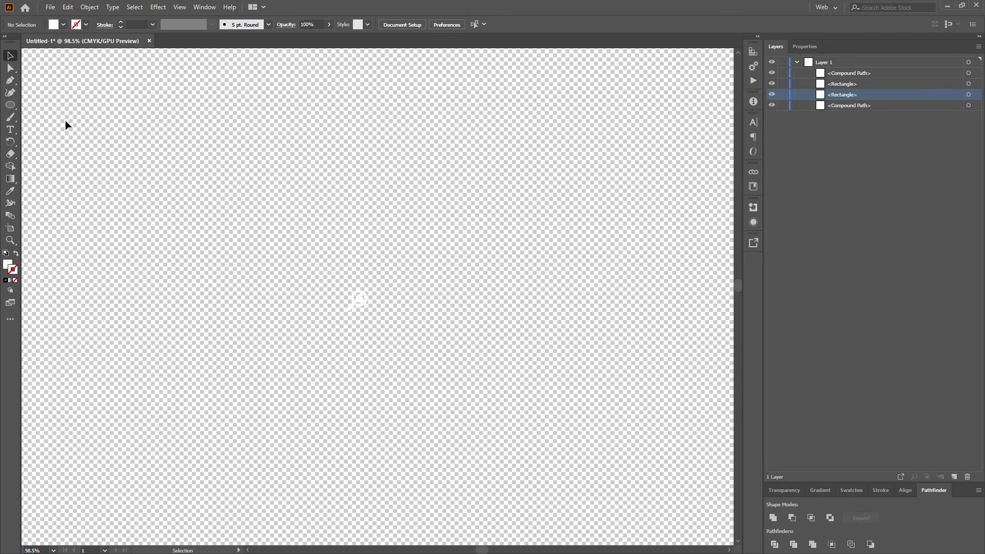
{"action": "left_click_drag", "start_coordinate": [11, 105], "coordinate": [28, 105]}
{"action": "key", "text": "m"}
{"action": "left_click", "coordinate": [179, 7]}
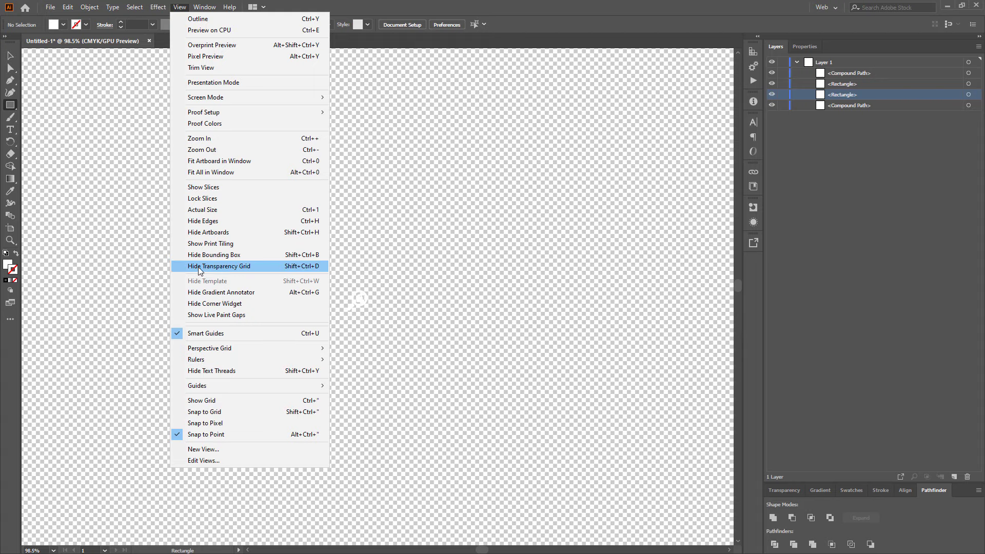
{"action": "key", "text": "Escape"}
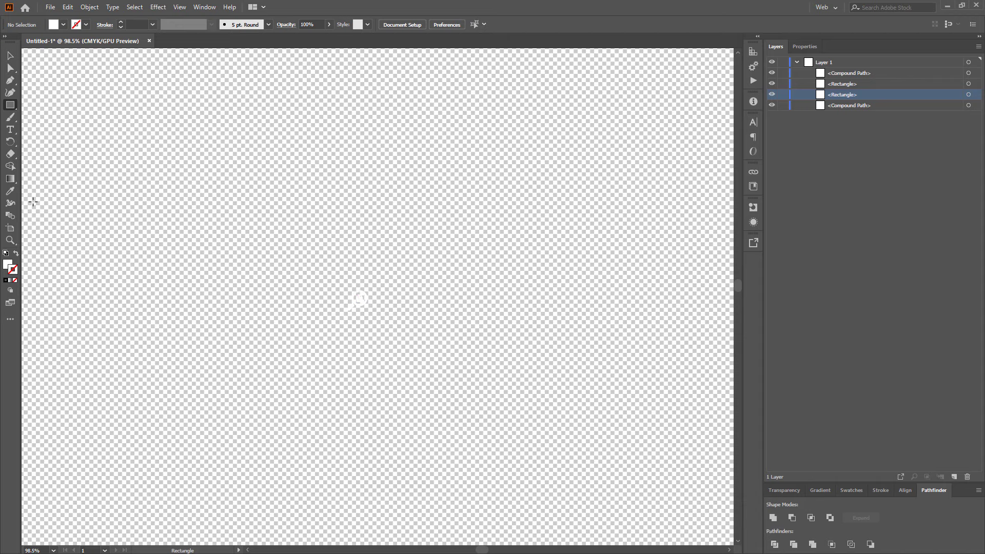
Set the fill colour to black in the Color panel
{"action": "left_click", "coordinate": [6, 267]}
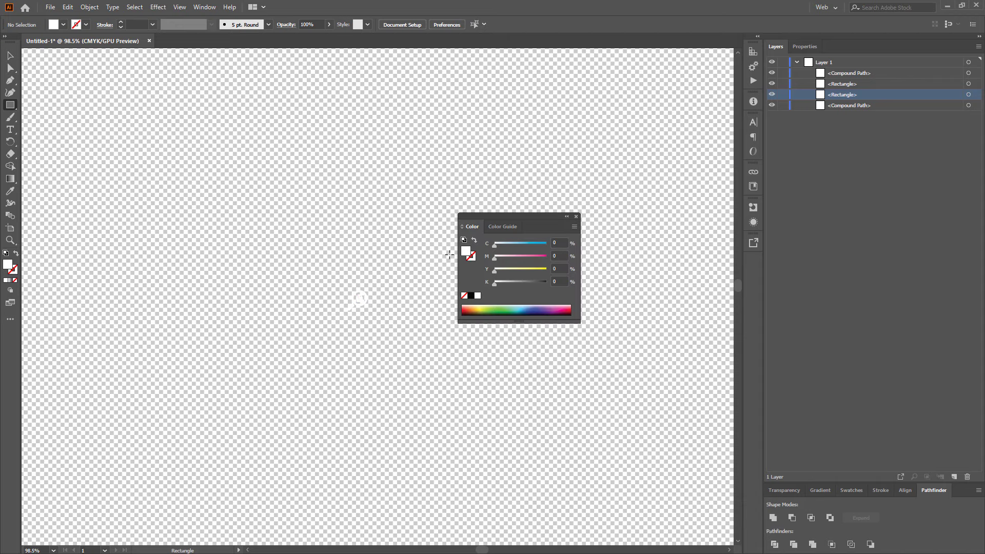
{"action": "left_click", "coordinate": [471, 296]}
{"action": "left_click", "coordinate": [575, 220]}
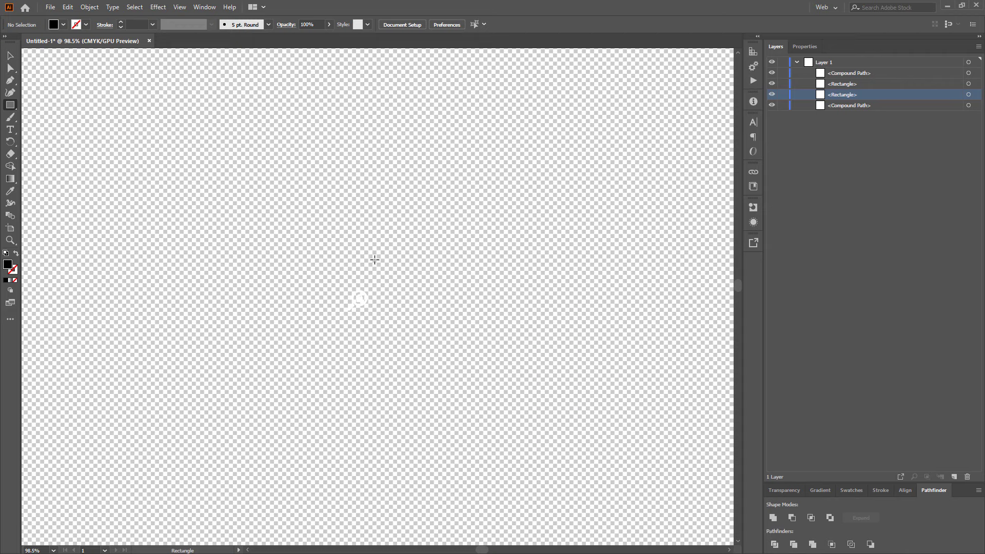
Draw a black rectangle over the icon, move it to the bottom of Layer 1, and lock it
{"action": "left_click_drag", "start_coordinate": [272, 225], "coordinate": [457, 383]}
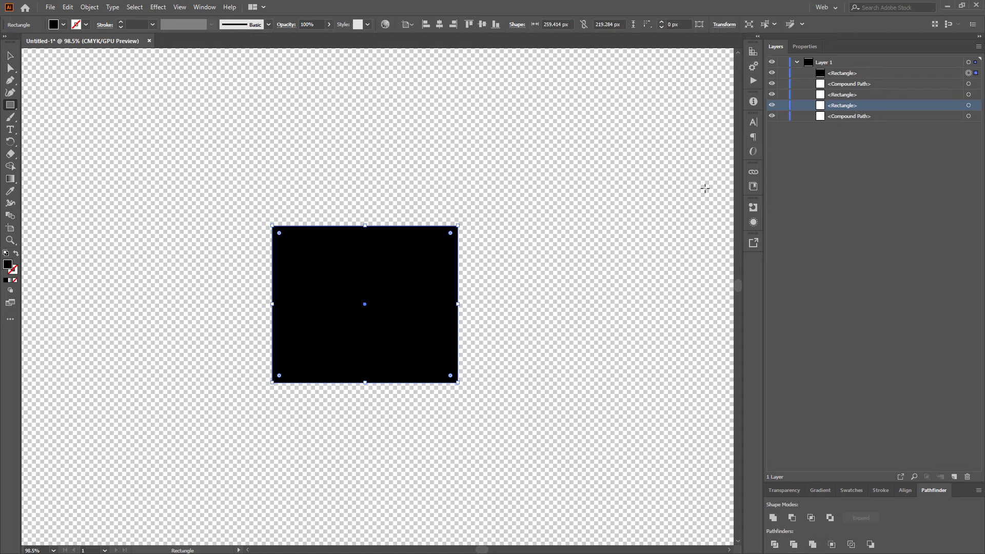
{"action": "left_click_drag", "start_coordinate": [889, 73], "coordinate": [888, 122]}
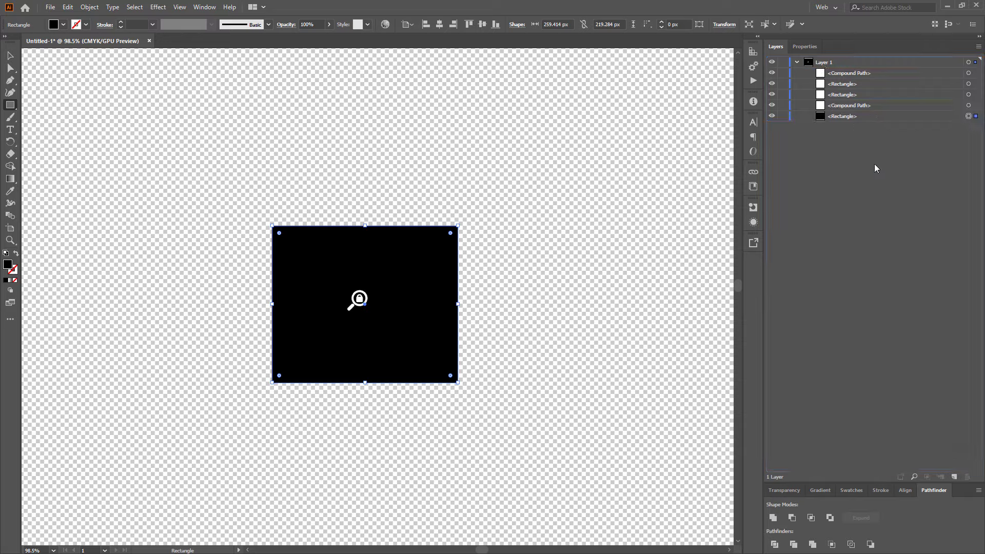
{"action": "left_click", "coordinate": [783, 116]}
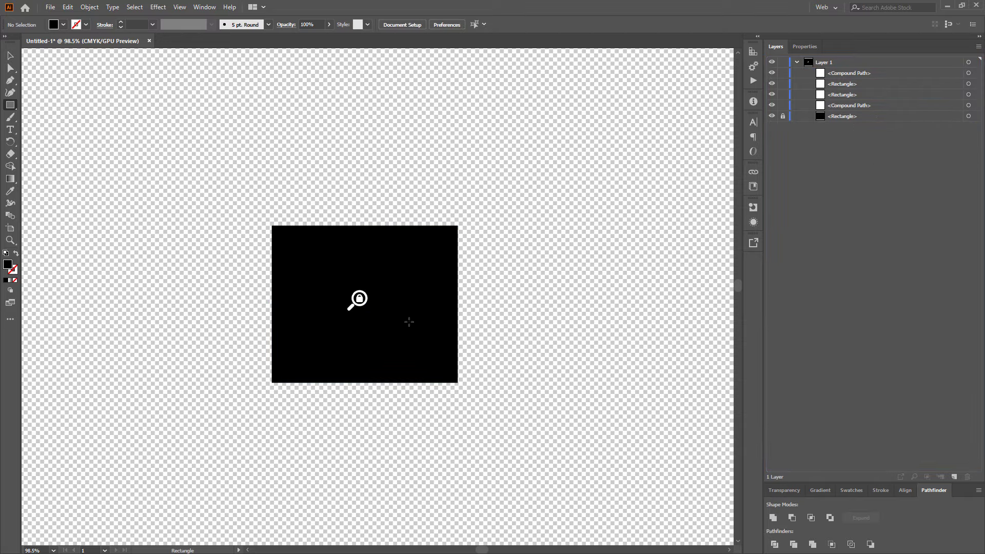
Zoom in close on the white icon over the black backdrop
{"action": "key", "text": "shift+ctrl+d"}
{"action": "left_click_drag", "start_coordinate": [395, 314], "coordinate": [222, 220]}
{"action": "key", "text": "shift+ctrl+d"}
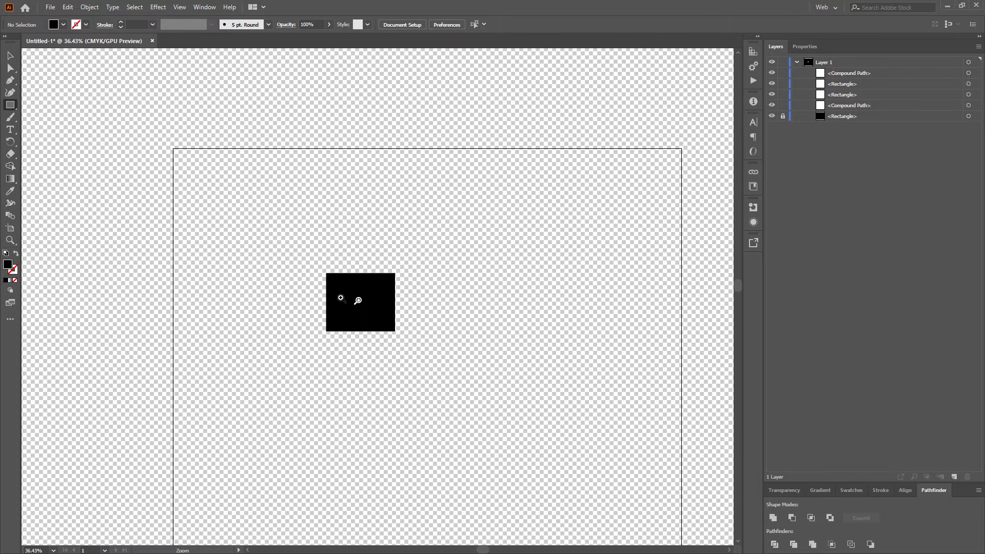
{"action": "key", "text": "shift+ctrl+d"}
{"action": "left_click_drag", "start_coordinate": [363, 311], "coordinate": [417, 380]}
{"action": "key", "text": "shift+ctrl+d"}
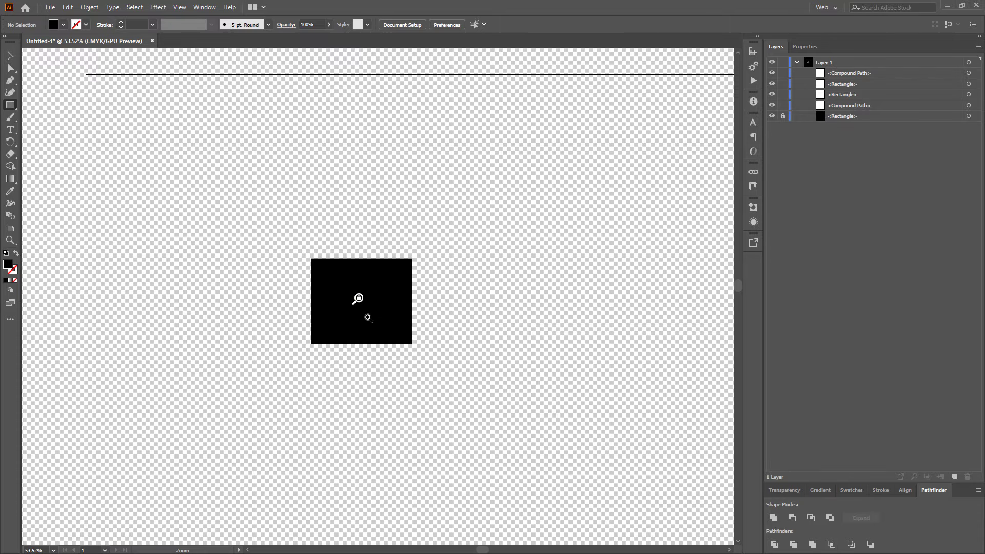
{"action": "key", "text": "shift+ctrl+d"}
{"action": "left_click_drag", "start_coordinate": [367, 319], "coordinate": [378, 328]}
{"action": "key", "text": "shift+ctrl+d"}
{"action": "key", "text": "shift+ctrl+d"}
{"action": "key", "text": "shift+ctrl+d"}
{"action": "key", "text": "shift+ctrl+d"}
{"action": "key", "text": "shift+ctrl+d"}
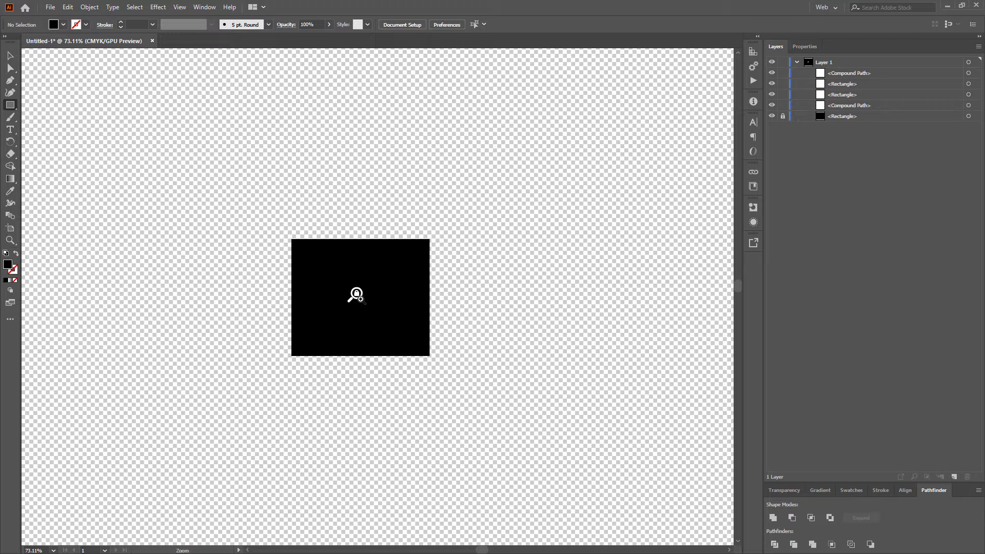
{"action": "left_click_drag", "start_coordinate": [367, 307], "coordinate": [653, 498]}
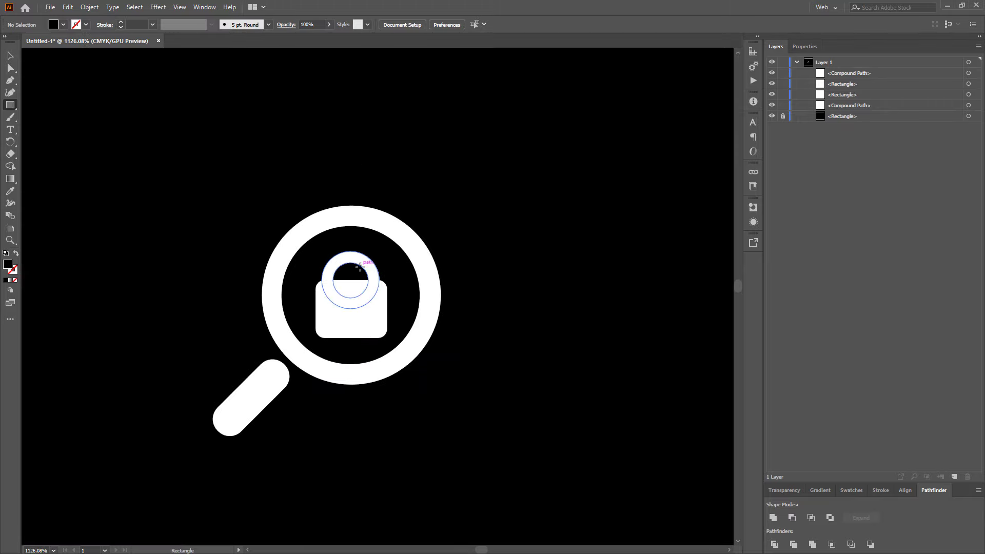
{"action": "left_click", "coordinate": [359, 262]}
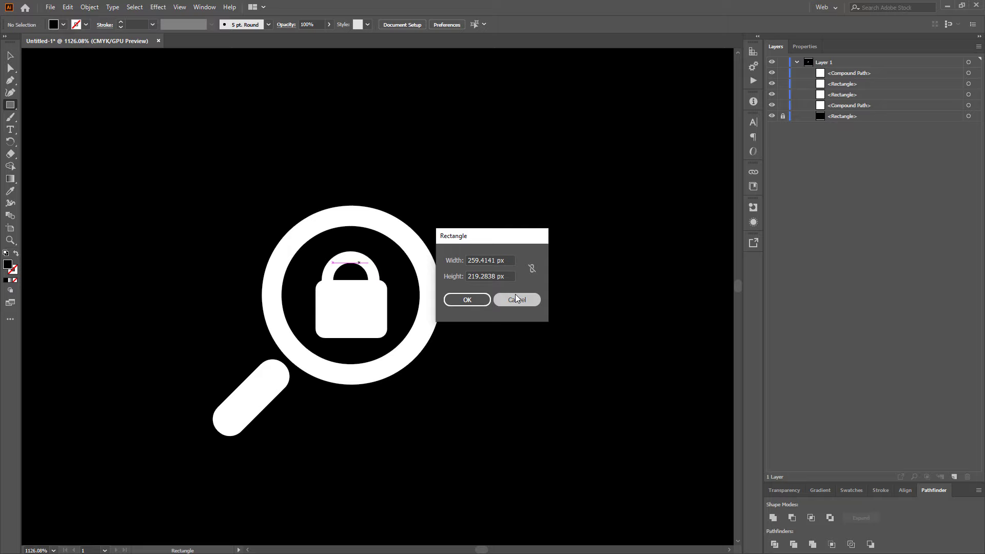
{"action": "left_click", "coordinate": [514, 299]}
{"action": "left_click", "coordinate": [11, 55]}
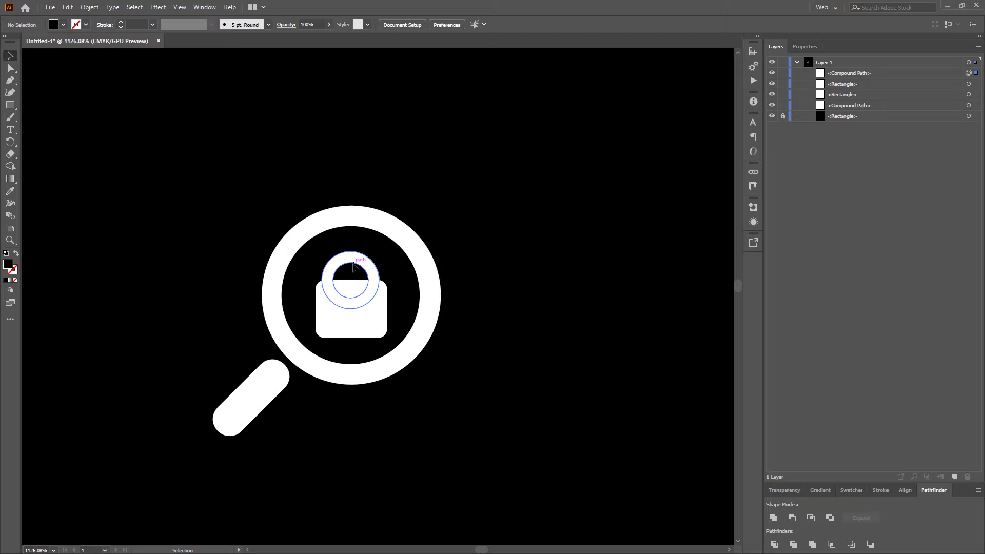
{"action": "left_click", "coordinate": [376, 260]}
{"action": "key", "text": "Up"}
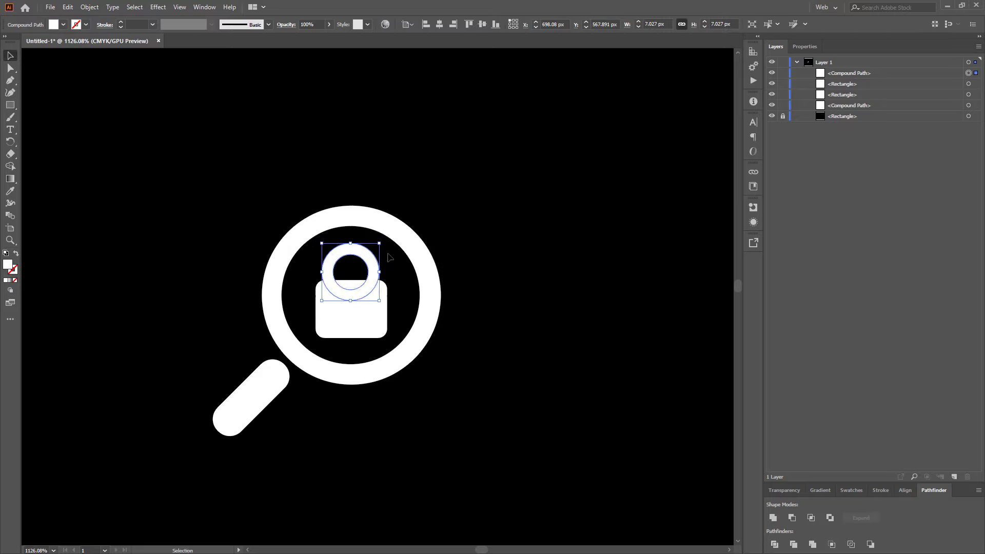
{"action": "key", "text": "Down"}
{"action": "key", "text": "Down"}
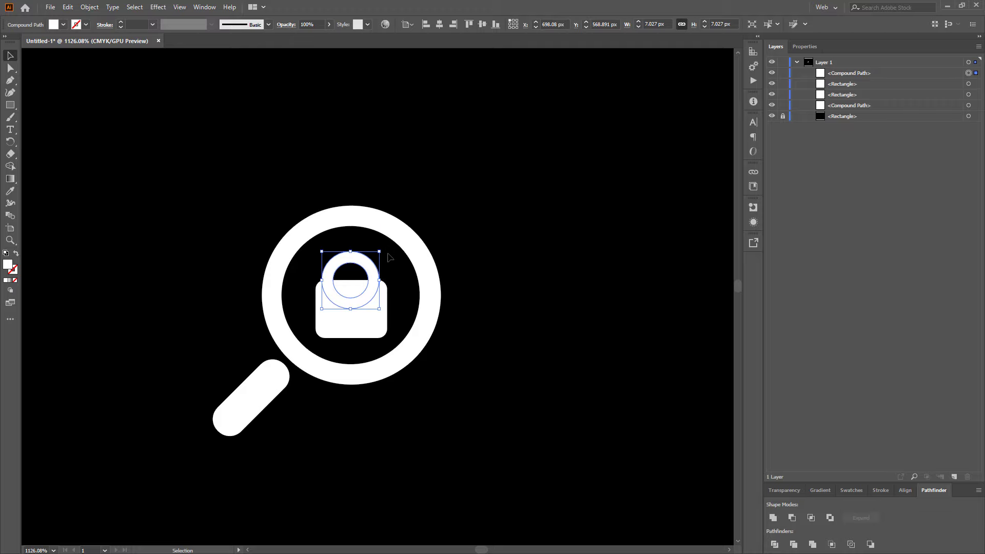
{"action": "key", "text": "a"}
{"action": "key", "text": "Up"}
{"action": "key", "text": "Up"}
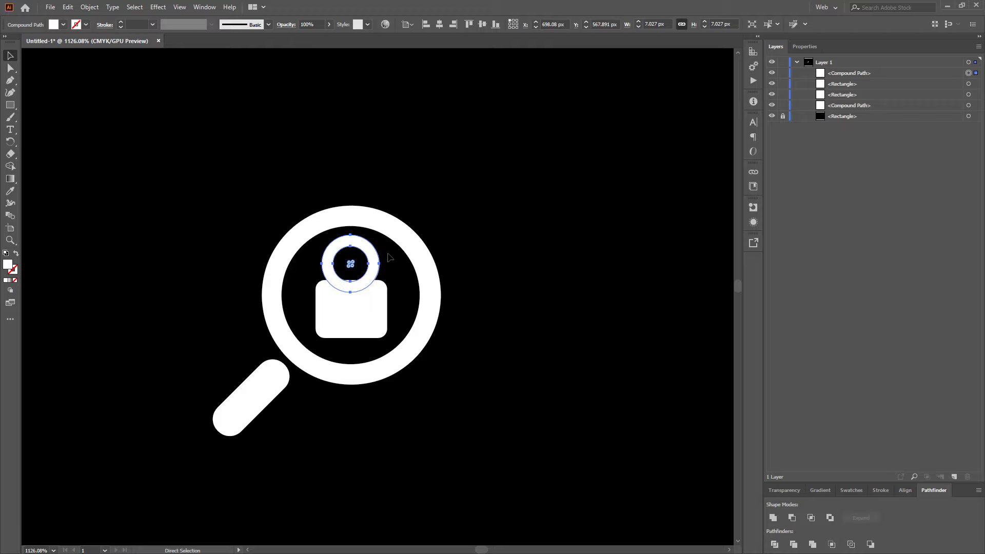
{"action": "key", "text": "Down"}
{"action": "key", "text": "Down"}
{"action": "key", "text": "v"}
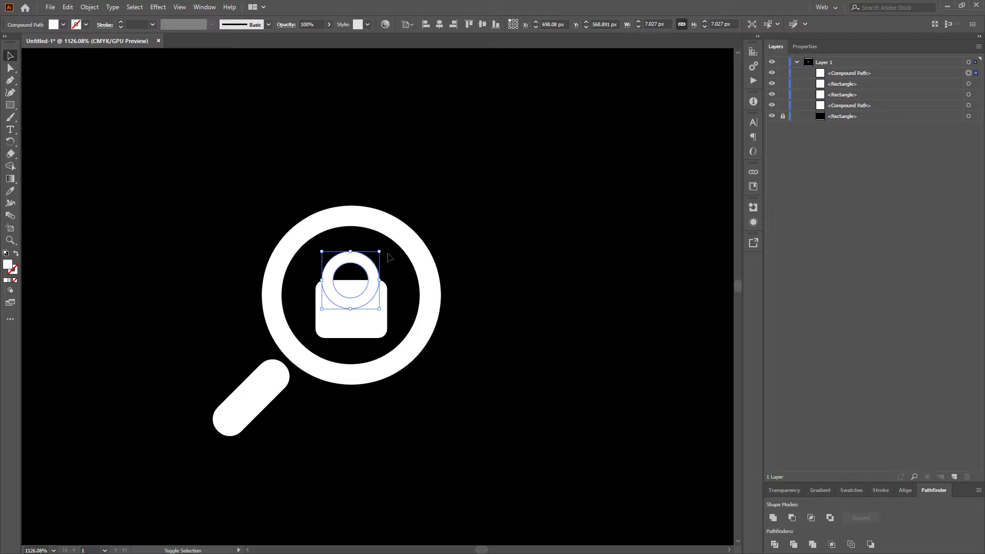
{"action": "key", "text": "shift+Up"}
{"action": "key", "text": "shift+Down"}
{"action": "key", "text": "alt+Up"}
{"action": "key", "text": "alt+Up"}
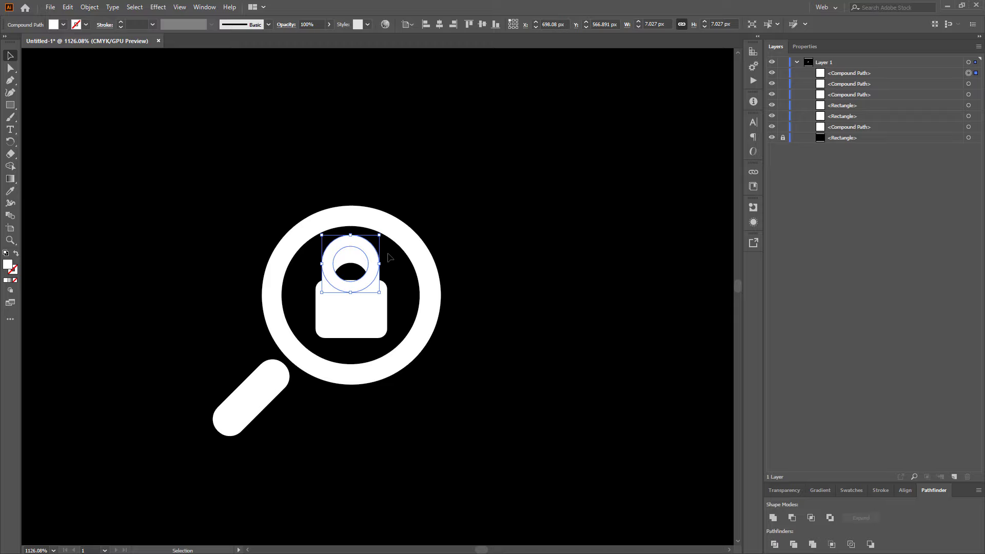
{"action": "key", "text": "ctrl+z"}
{"action": "key", "text": "ctrl+z"}
{"action": "key", "text": "ctrl+z"}
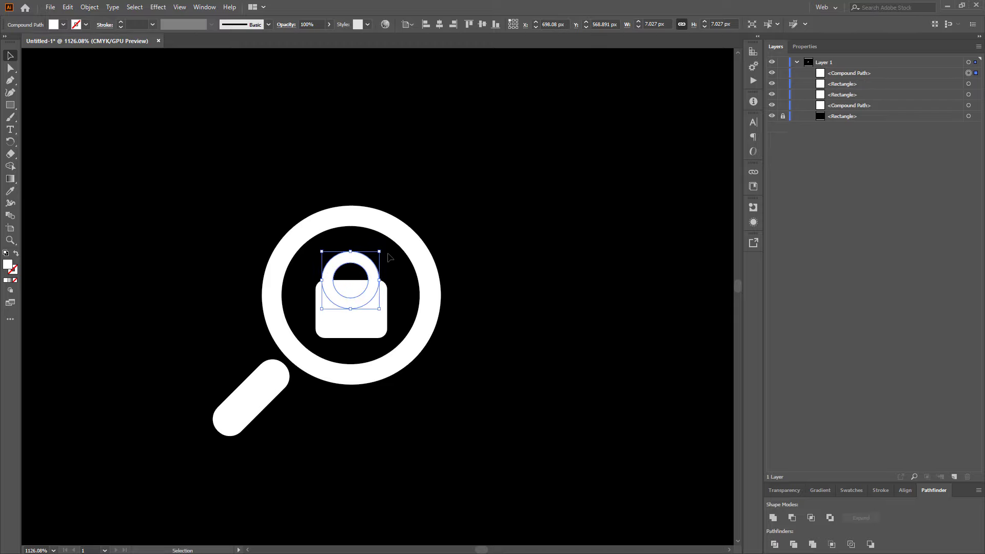
{"action": "left_click_drag", "start_coordinate": [361, 266], "coordinate": [378, 263]}
{"action": "key", "text": "a"}
{"action": "key", "text": "ctrl+z"}
{"action": "key", "text": "v"}
Shorten the lock body to 6.18 px by lowering its top edge, and nudge the shackle ring down
{"action": "left_click", "coordinate": [376, 325]}
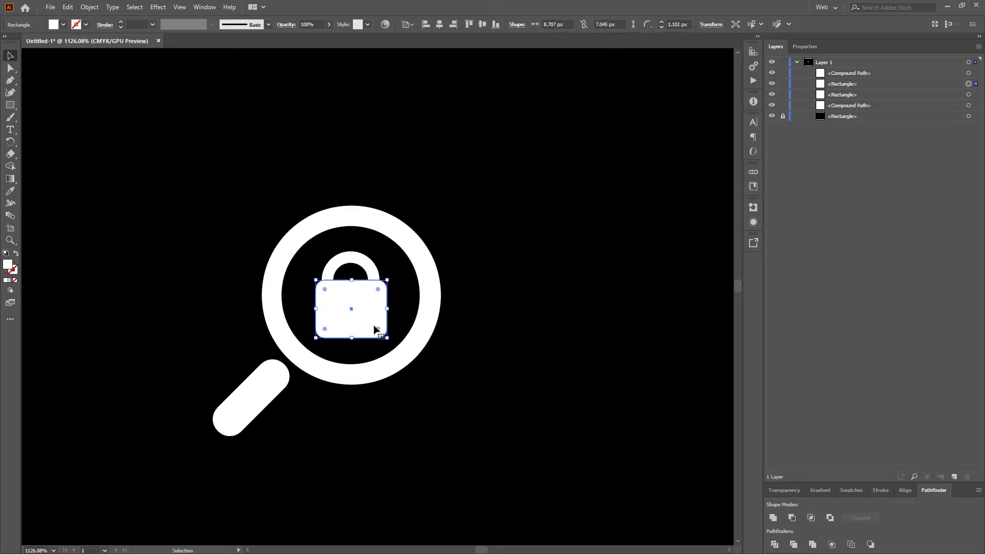
{"action": "left_click_drag", "start_coordinate": [350, 280], "coordinate": [351, 286]}
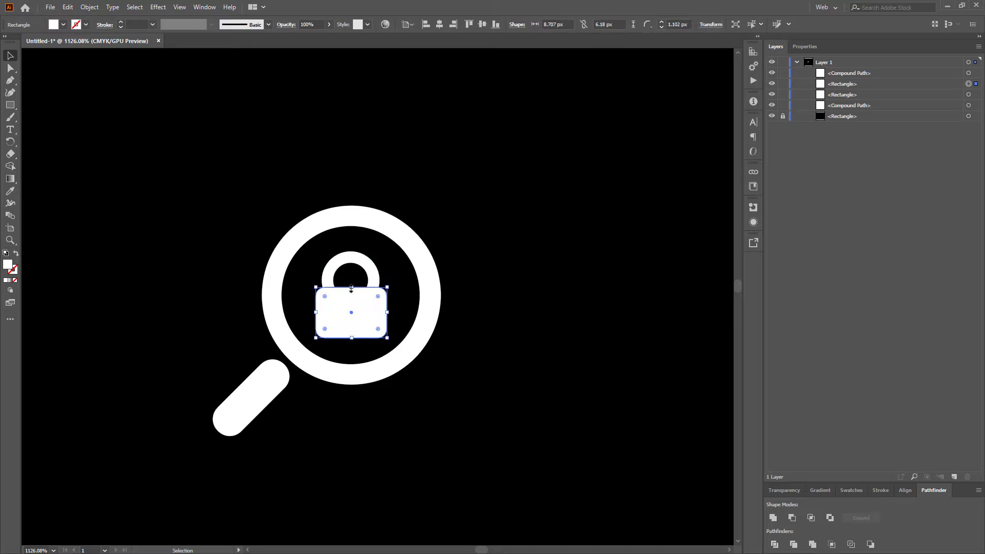
{"action": "left_click", "coordinate": [368, 273]}
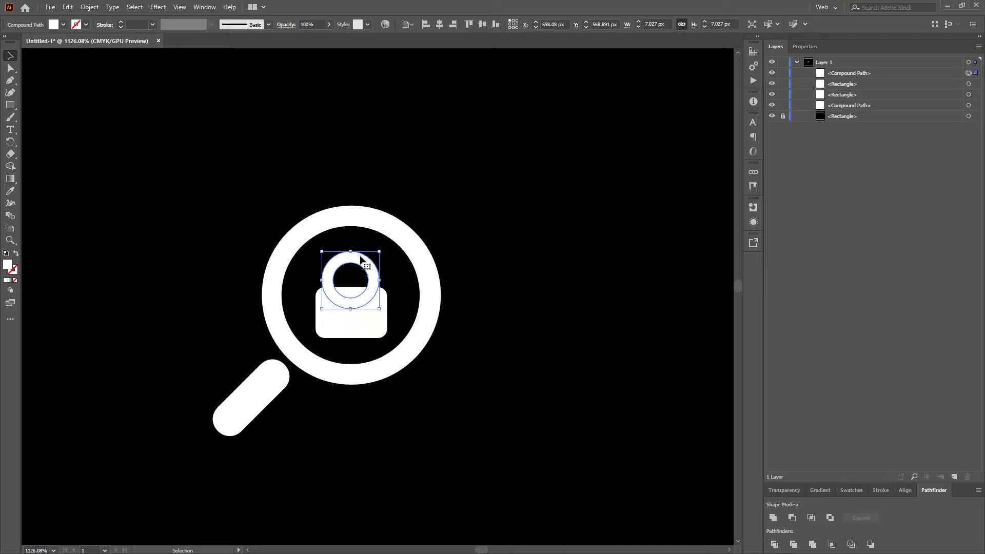
{"action": "left_click_drag", "start_coordinate": [361, 261], "coordinate": [361, 263]}
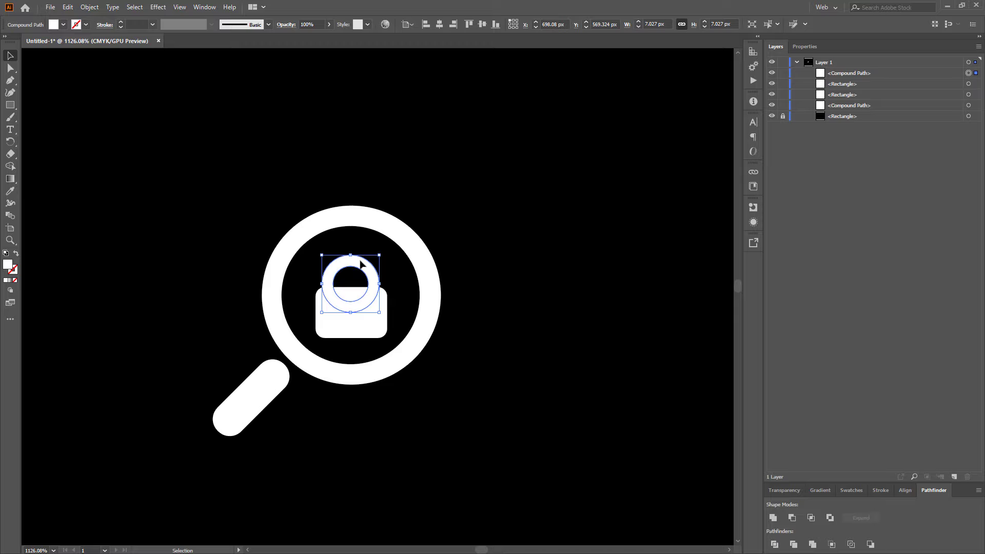
{"action": "left_click", "coordinate": [512, 257]}
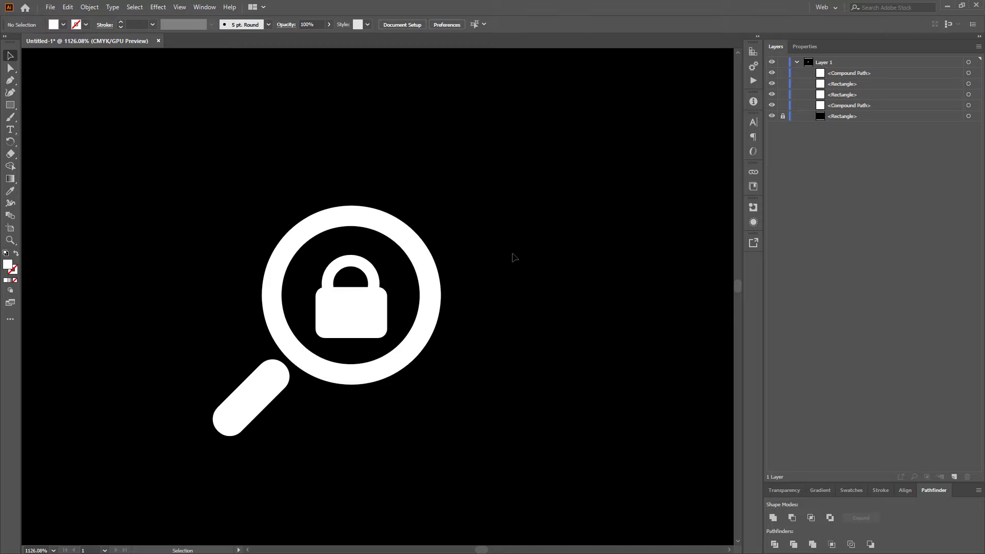
Draw a 2.445 px circle centred on the lock body and subtract it with Minus Front as a keyhole
{"action": "left_click", "coordinate": [352, 320]}
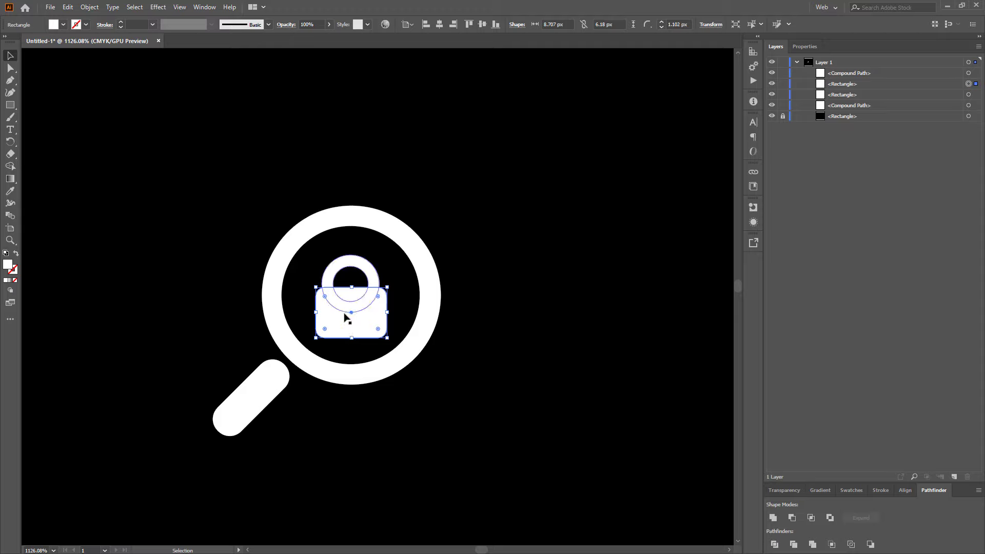
{"action": "left_click", "coordinate": [11, 105]}
{"action": "left_click", "coordinate": [48, 117]}
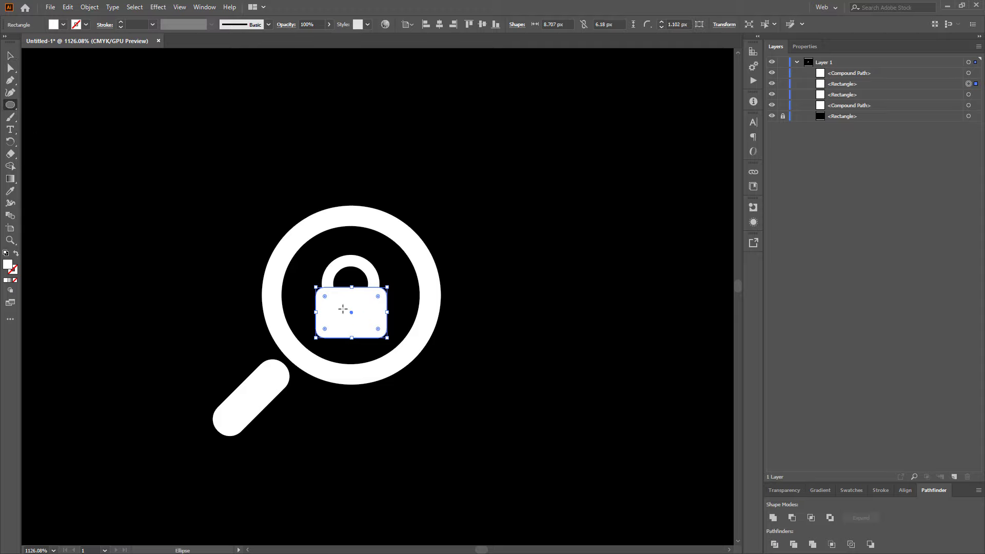
{"action": "left_click_drag", "start_coordinate": [342, 306], "coordinate": [361, 326]}
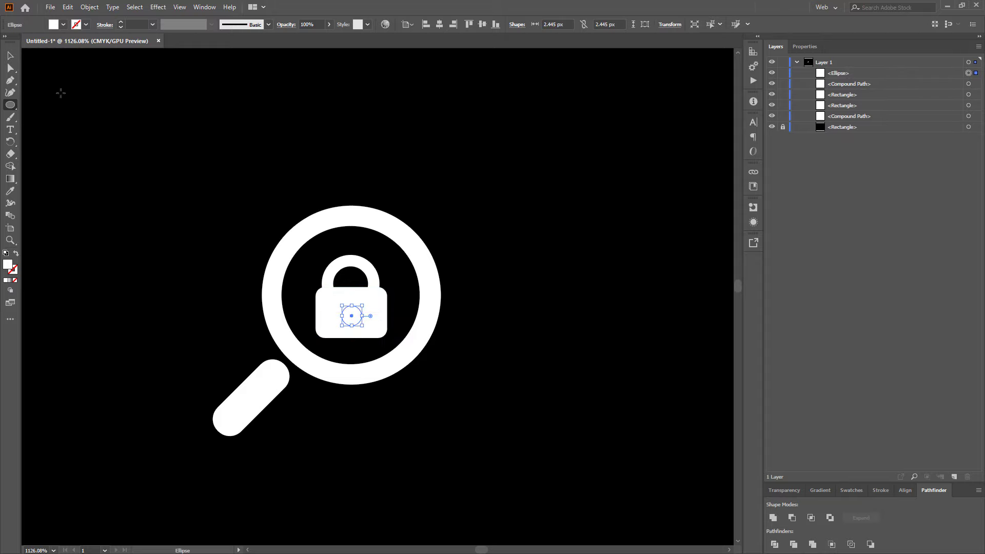
{"action": "left_click", "coordinate": [10, 55]}
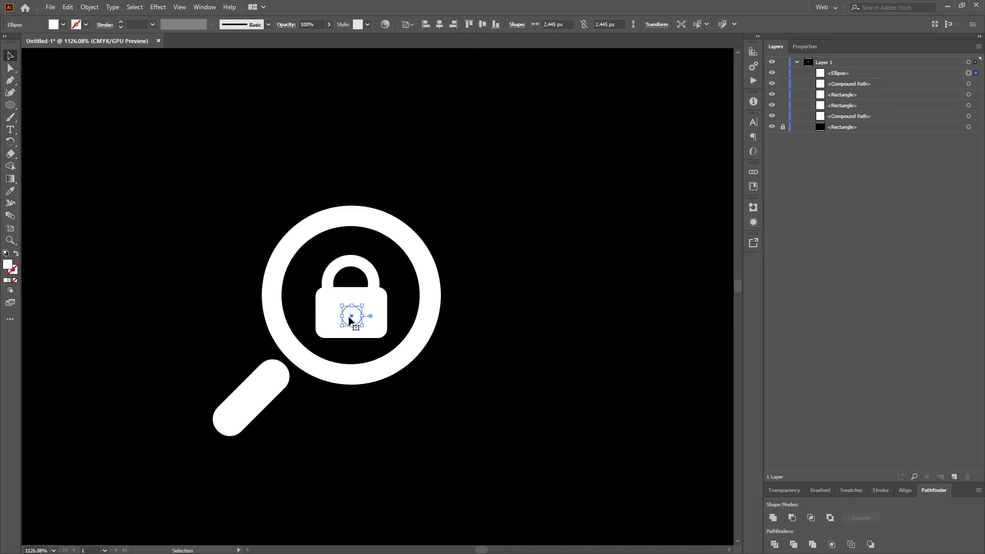
{"action": "left_click_drag", "start_coordinate": [348, 316], "coordinate": [350, 320]}
{"action": "left_click", "coordinate": [332, 328], "text": "shift"}
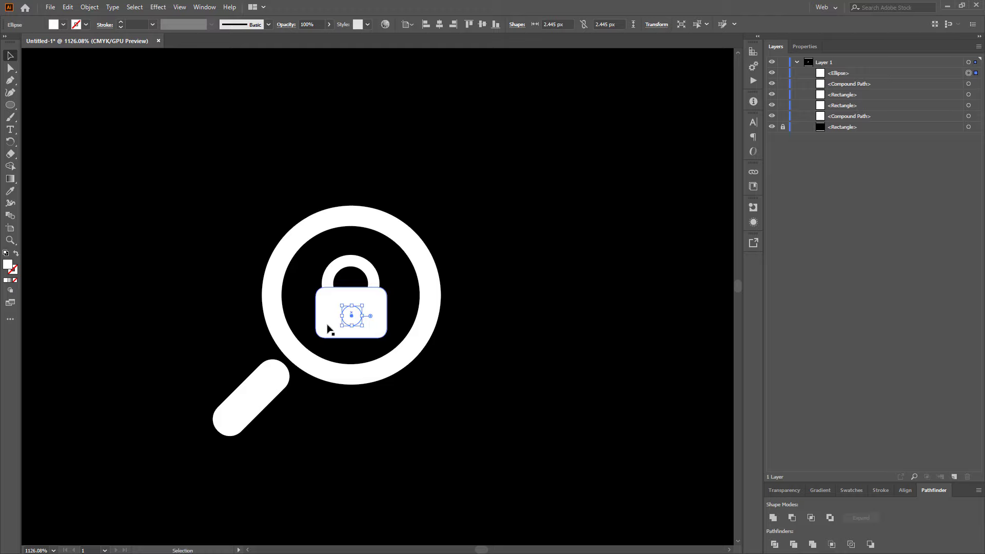
{"action": "left_click", "coordinate": [830, 518]}
{"action": "left_click", "coordinate": [528, 406]}
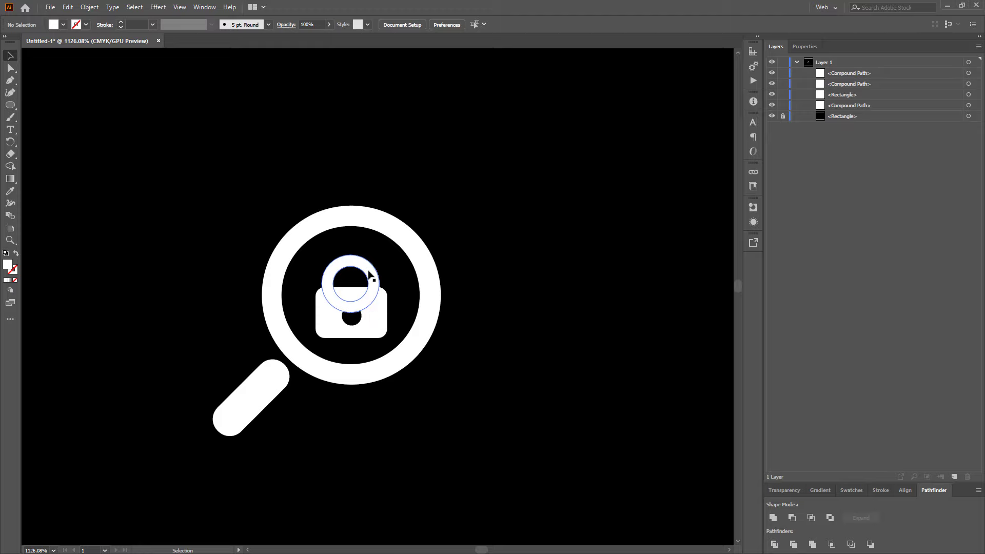
With Direct Selection, drag the shackle ring's bottom anchor up into the lock body
{"action": "left_click", "coordinate": [372, 280]}
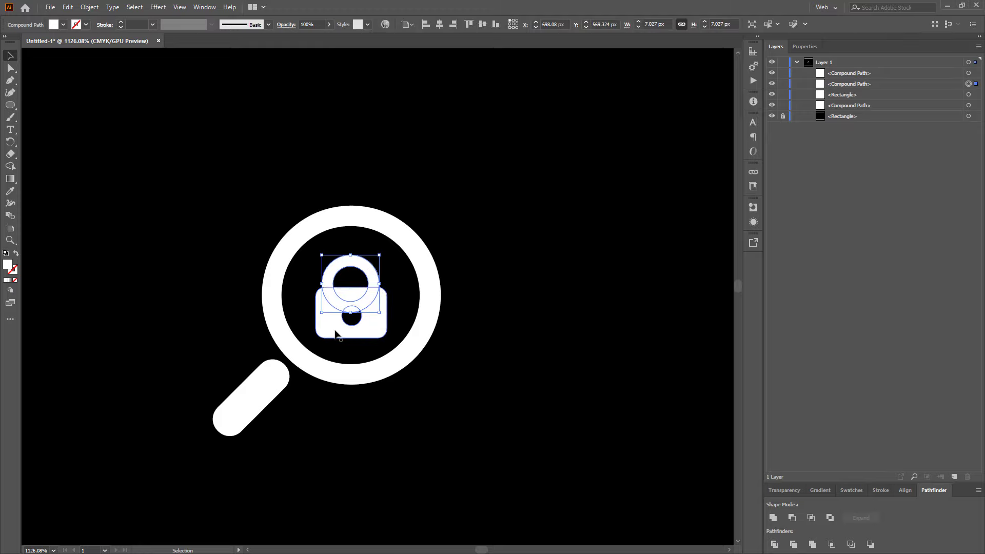
{"action": "left_click", "coordinate": [10, 72]}
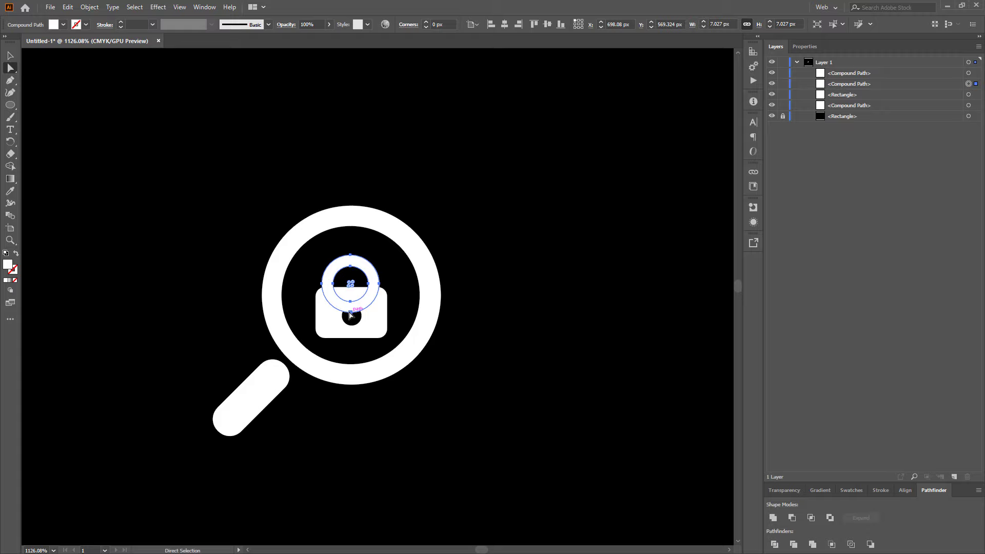
{"action": "left_click_drag", "start_coordinate": [338, 295], "coordinate": [365, 316]}
{"action": "key", "text": "Delete"}
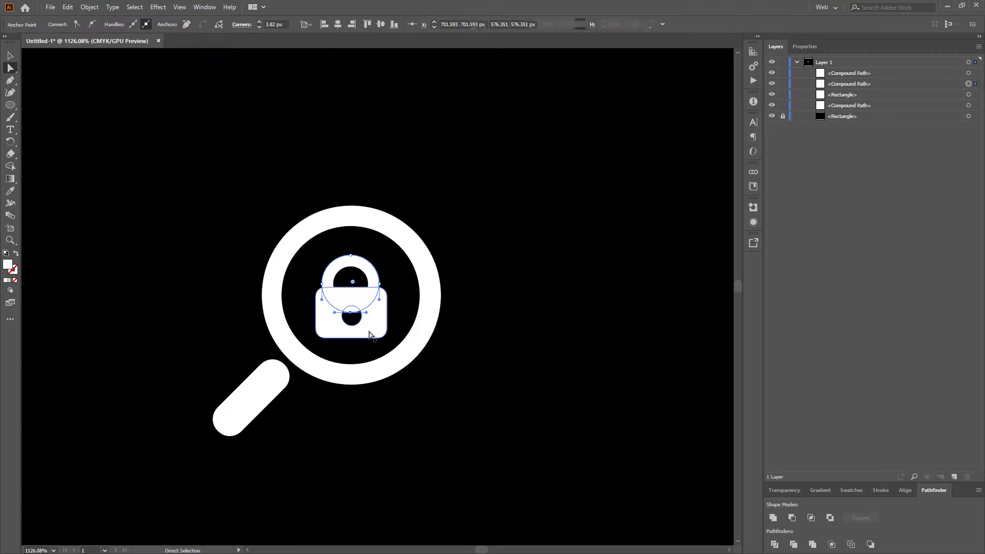
{"action": "key", "text": "ctrl+z"}
{"action": "left_click", "coordinate": [351, 316]}
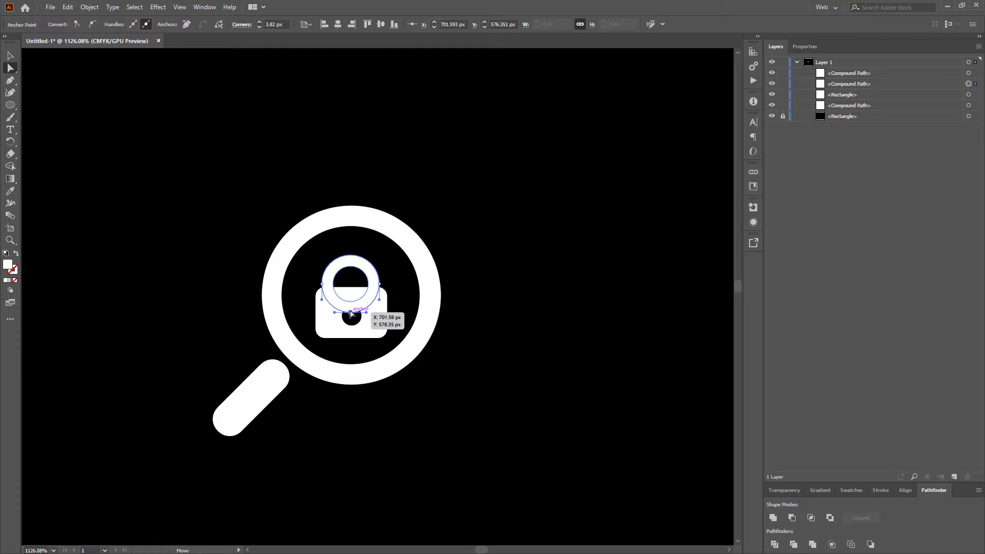
{"action": "left_click_drag", "start_coordinate": [351, 312], "coordinate": [350, 307]}
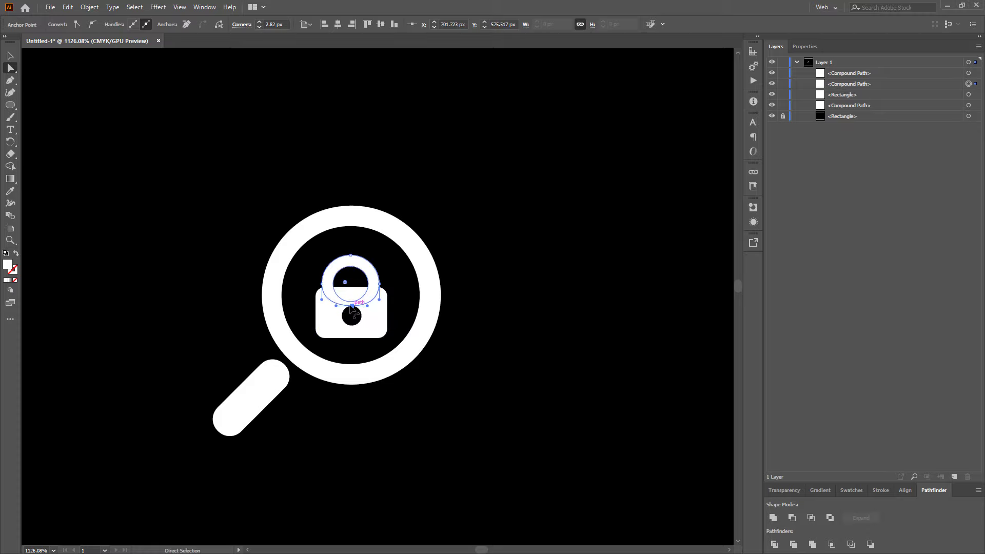
{"action": "left_click", "coordinate": [61, 167]}
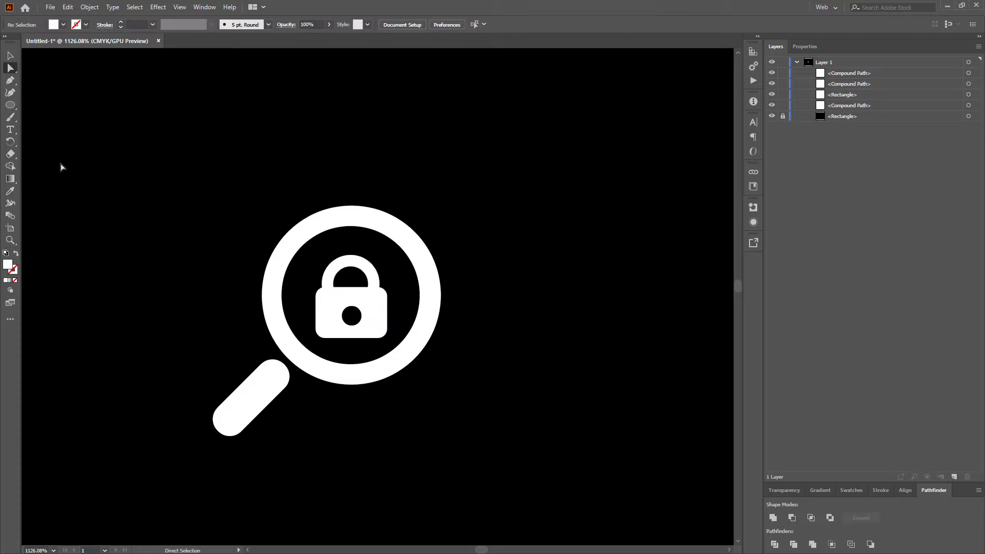
Zoom in on the padlock and try selecting its paths, undoing the accidental moves
{"action": "scroll", "coordinate": [378, 341], "scroll_direction": "down", "scroll_amount": 6}
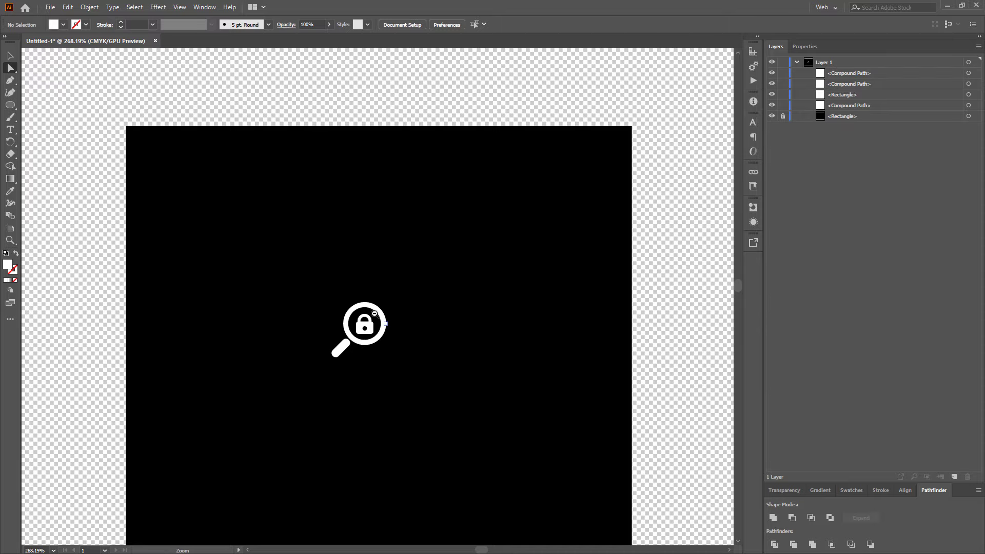
{"action": "scroll", "coordinate": [374, 313], "scroll_direction": "down", "scroll_amount": 6}
{"action": "scroll", "coordinate": [367, 318], "scroll_direction": "up", "scroll_amount": 3}
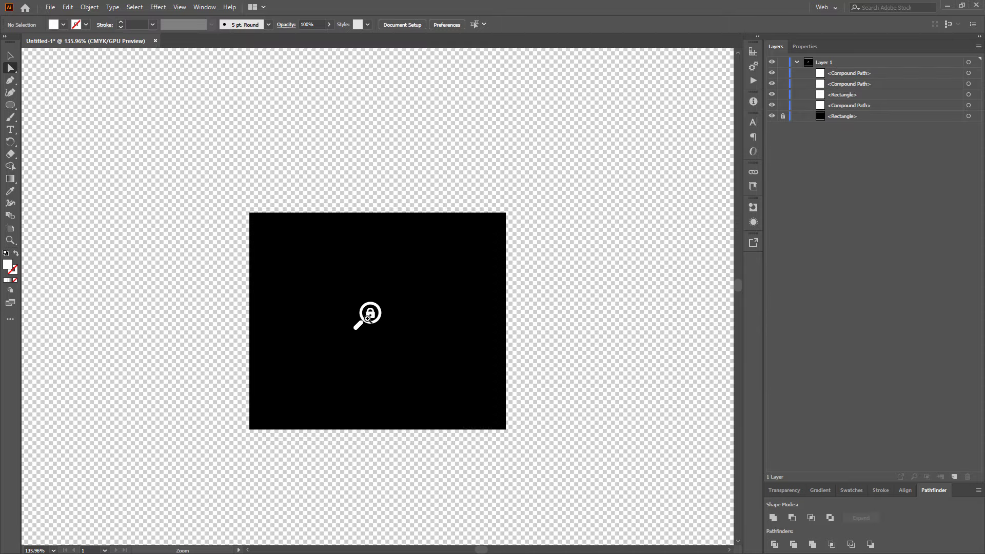
{"action": "scroll", "coordinate": [367, 318], "scroll_direction": "up", "scroll_amount": 6}
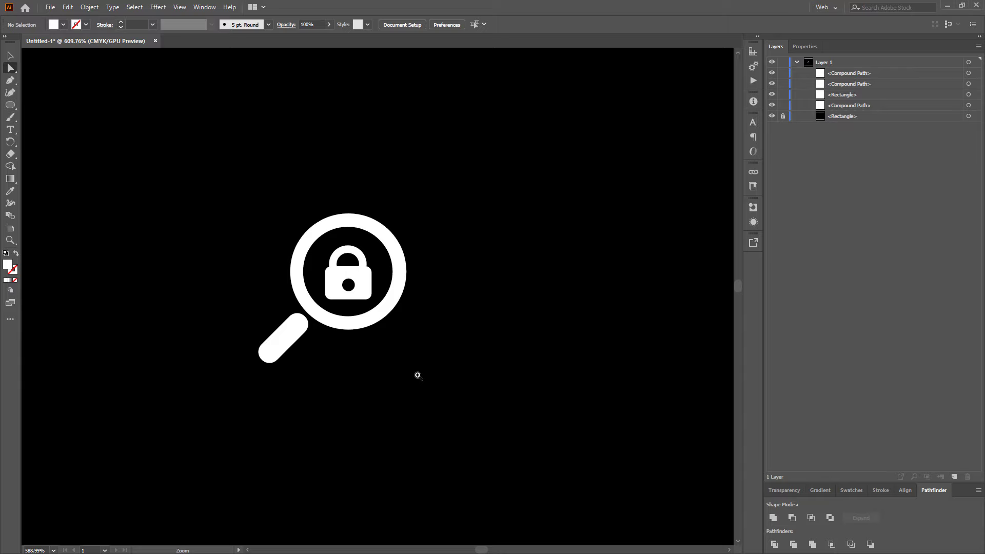
{"action": "scroll", "coordinate": [354, 275], "scroll_direction": "up", "scroll_amount": 1}
{"action": "left_click", "coordinate": [348, 254]}
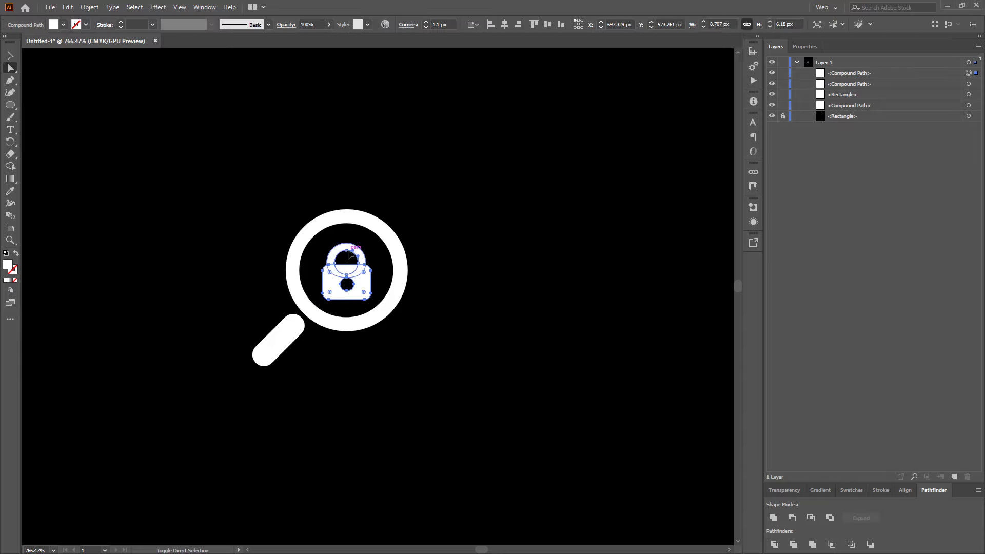
{"action": "left_click", "coordinate": [348, 255], "text": "shift"}
{"action": "left_click_drag", "start_coordinate": [349, 255], "coordinate": [359, 252]}
{"action": "key", "text": "ctrl+z"}
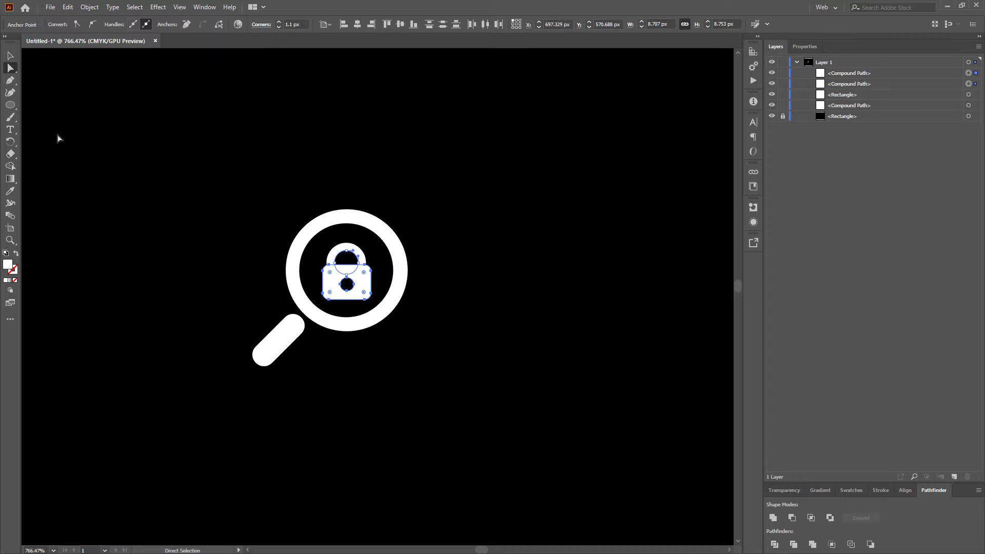
{"action": "key", "text": "v"}
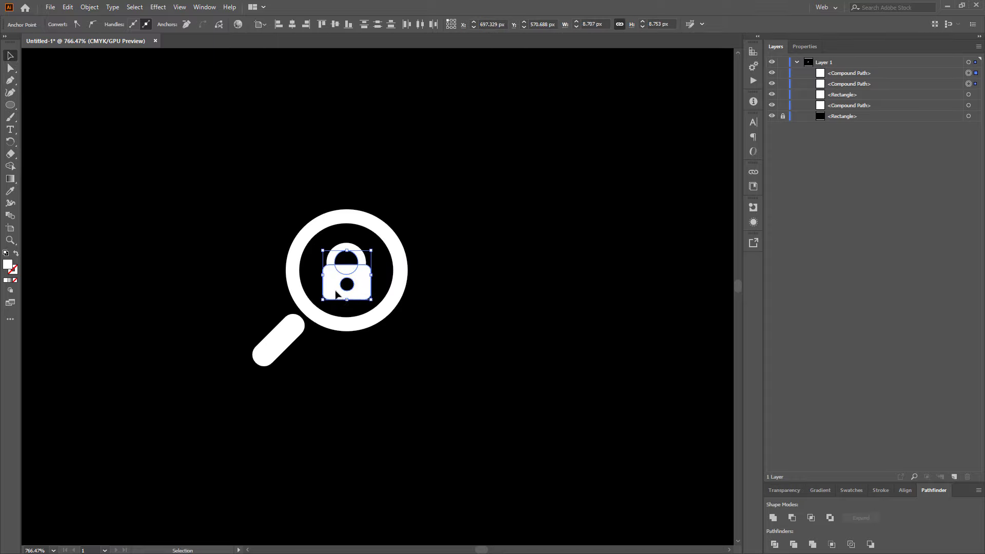
{"action": "left_click_drag", "start_coordinate": [336, 294], "coordinate": [324, 295]}
{"action": "key", "text": "a"}
{"action": "key", "text": "ctrl+z"}
{"action": "key", "text": "v"}
{"action": "left_click", "coordinate": [190, 277]}
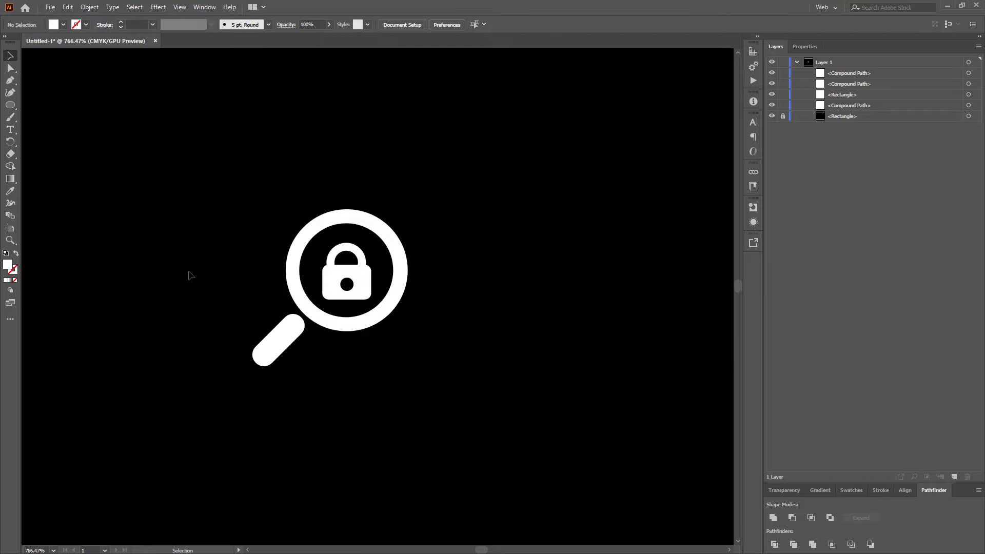
Select the shackle and lock body together and nudge them slightly left
{"action": "left_click", "coordinate": [349, 247]}
{"action": "left_click", "coordinate": [362, 294], "text": "shift"}
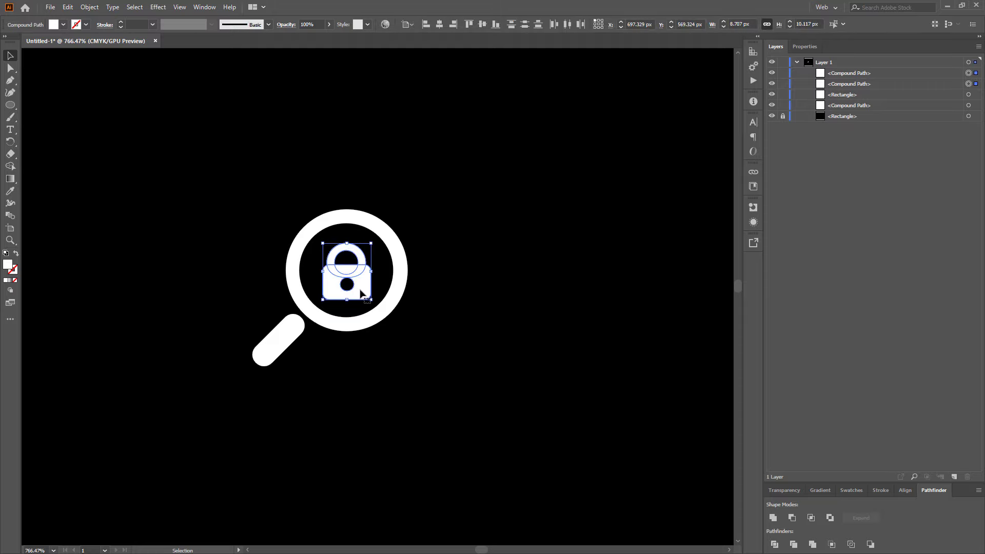
{"action": "left_click_drag", "start_coordinate": [361, 293], "coordinate": [358, 290]}
Group the shackle and body, and set Align To to Align to Selection
{"action": "key", "text": "ctrl+g"}
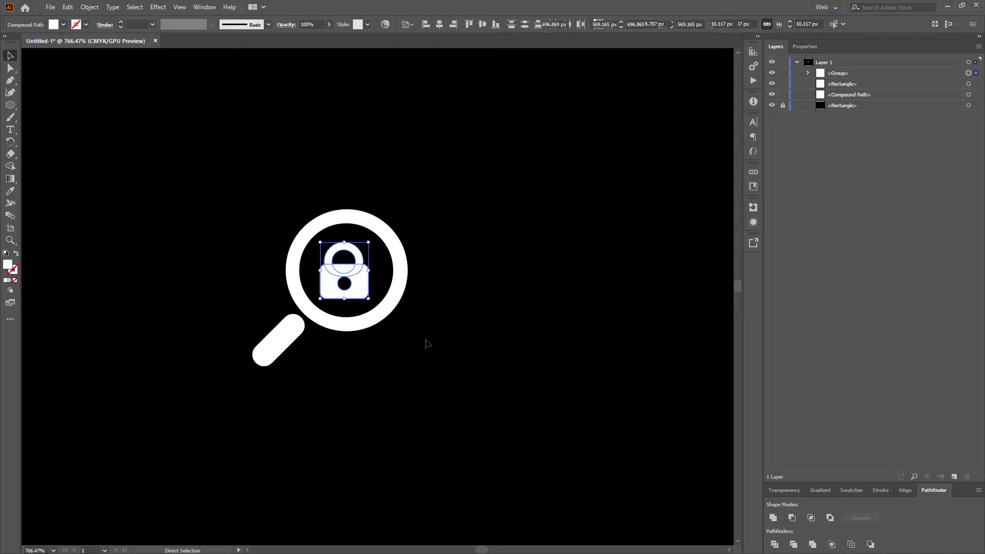
{"action": "mouse_move", "coordinate": [354, 283]}
{"action": "left_mouse_down"}
{"action": "mouse_move", "coordinate": [329, 293]}
{"action": "mouse_move", "coordinate": [360, 284]}
{"action": "mouse_move", "coordinate": [357, 292]}
{"action": "left_mouse_up"}
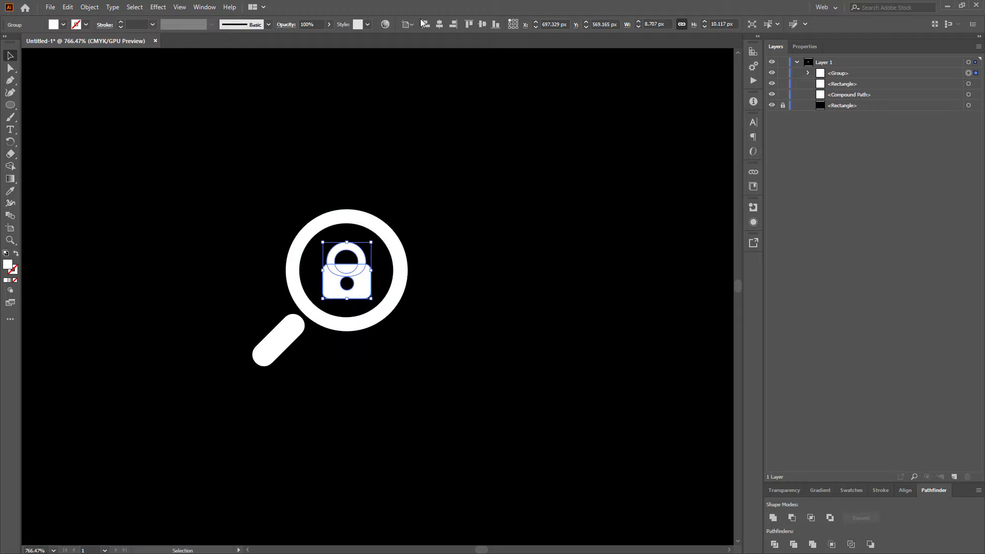
{"action": "left_click", "coordinate": [363, 221], "text": "shift"}
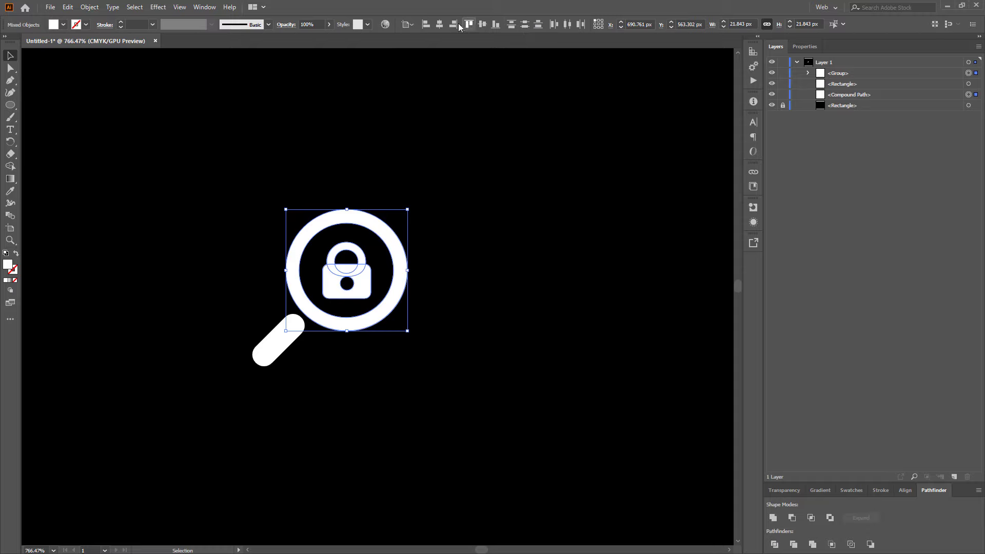
{"action": "left_click", "coordinate": [441, 24]}
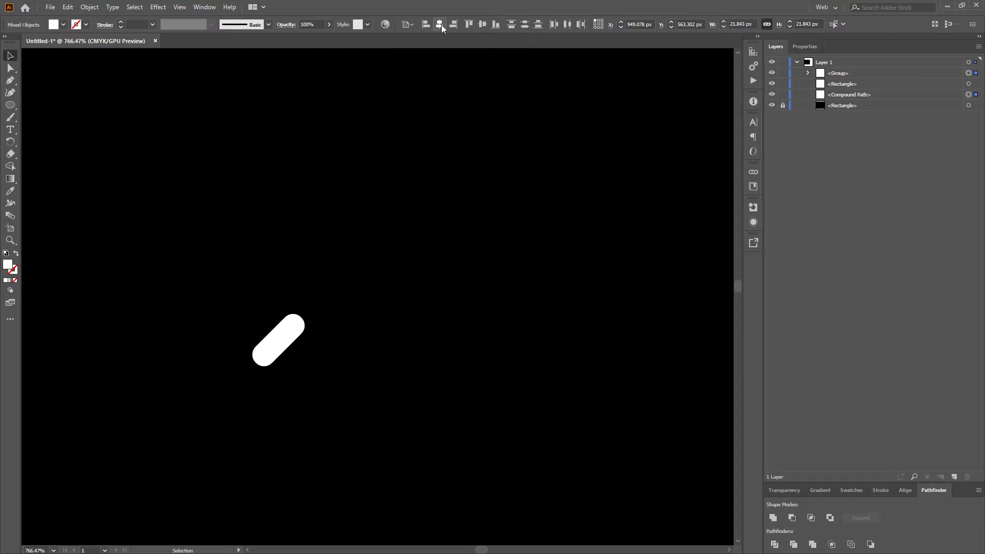
{"action": "key", "text": "ctrl+z"}
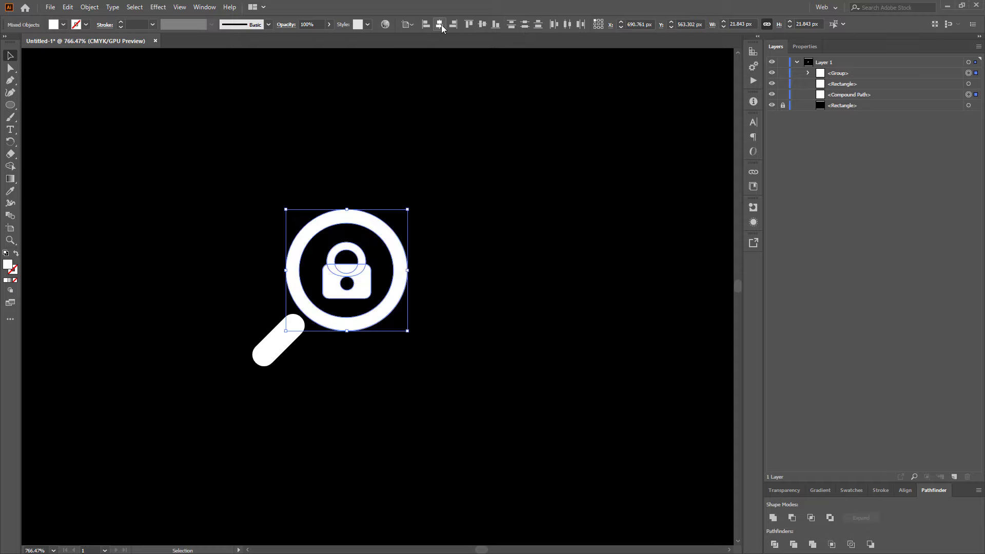
{"action": "left_click", "coordinate": [409, 24]}
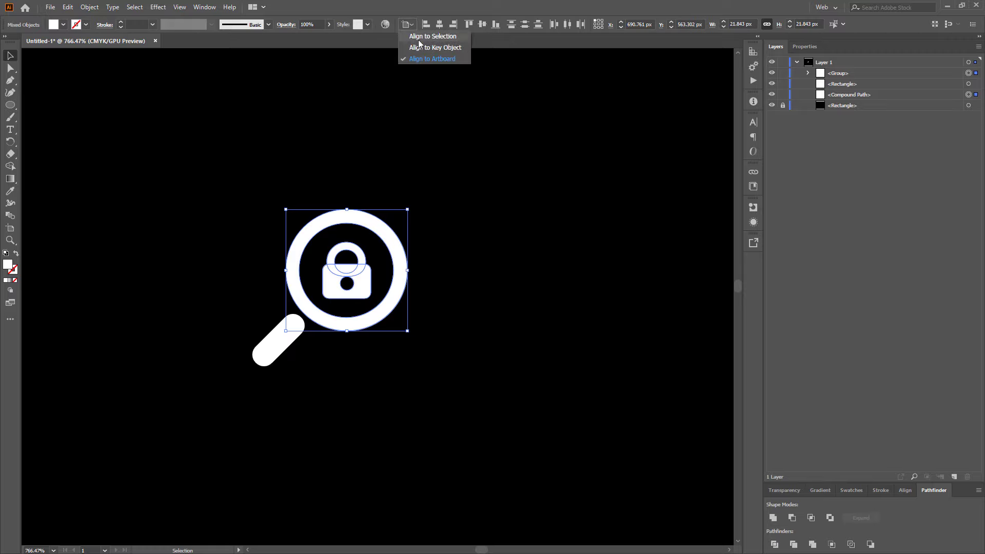
{"action": "left_click", "coordinate": [418, 39]}
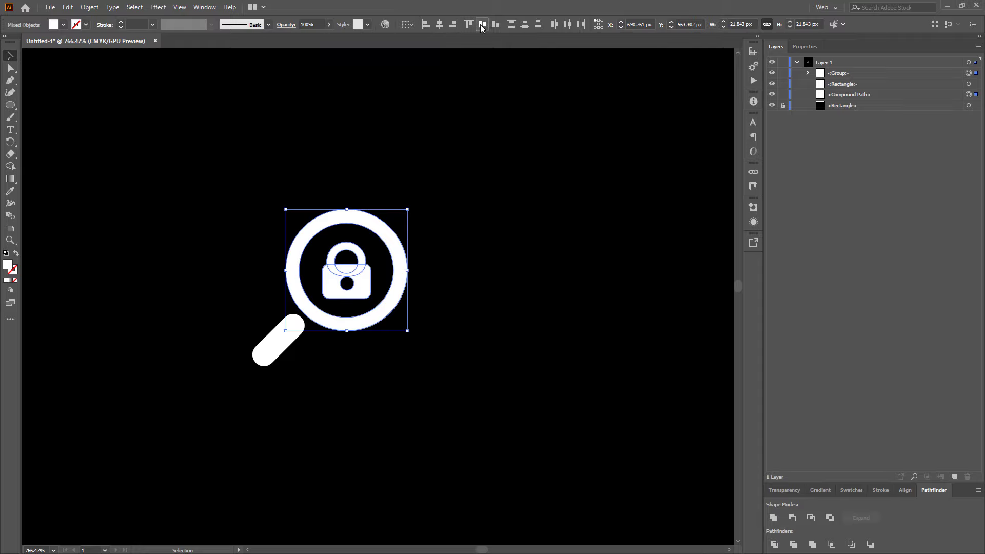
Lower the lock, vertically centre it with the magnifier ring, and reselect the lock group
{"action": "left_click", "coordinate": [456, 135]}
{"action": "left_click_drag", "start_coordinate": [364, 292], "coordinate": [364, 310]}
{"action": "left_click", "coordinate": [347, 219], "text": "shift"}
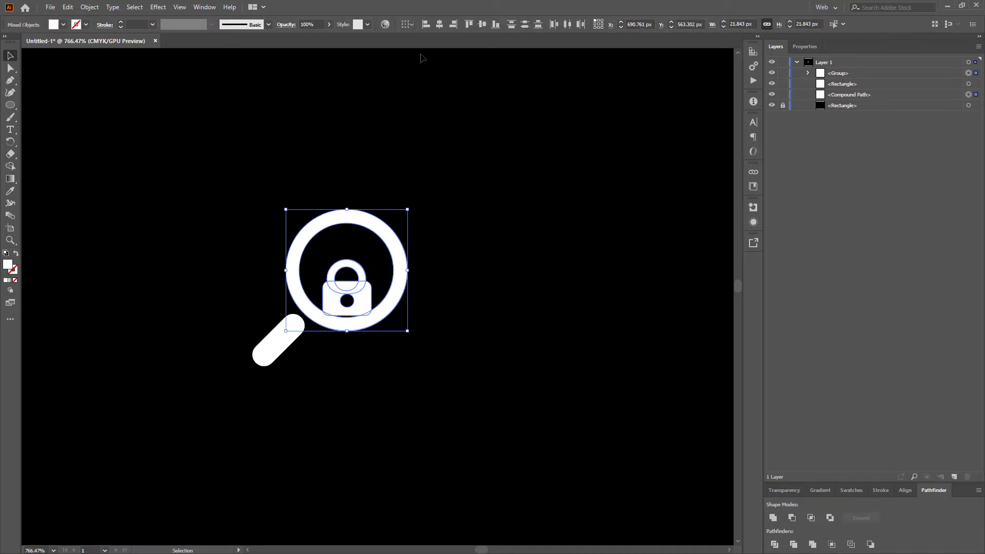
{"action": "left_click", "coordinate": [483, 25]}
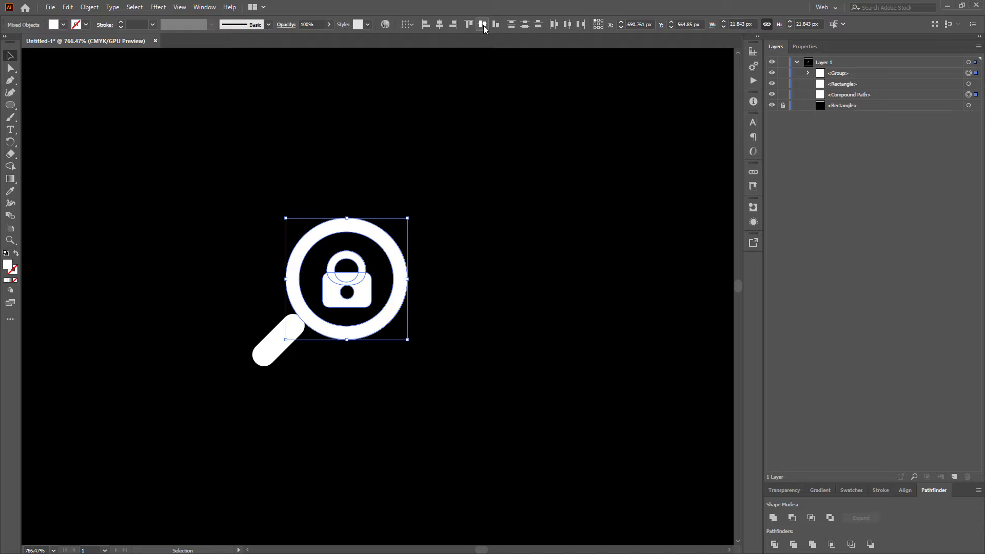
{"action": "left_click", "coordinate": [435, 163]}
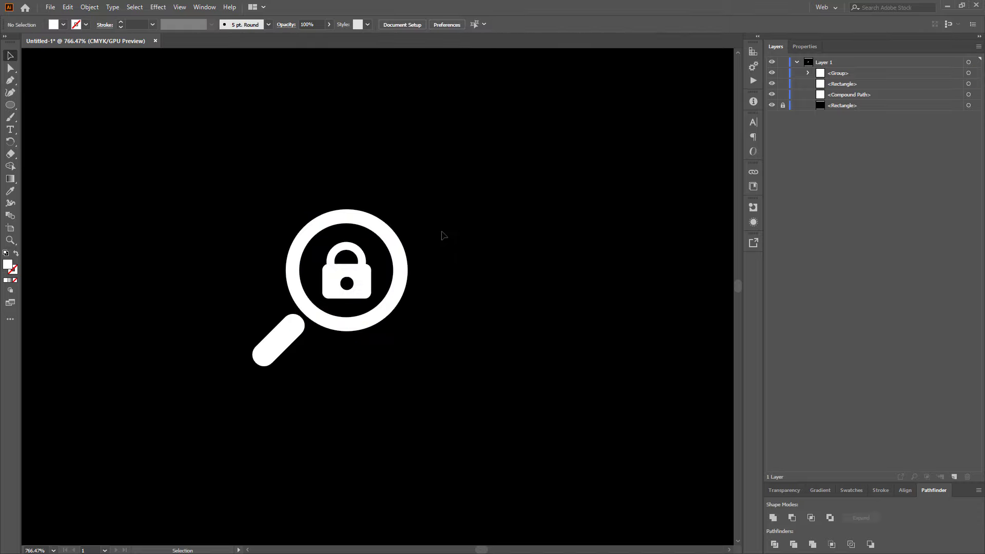
{"action": "left_click", "coordinate": [360, 254]}
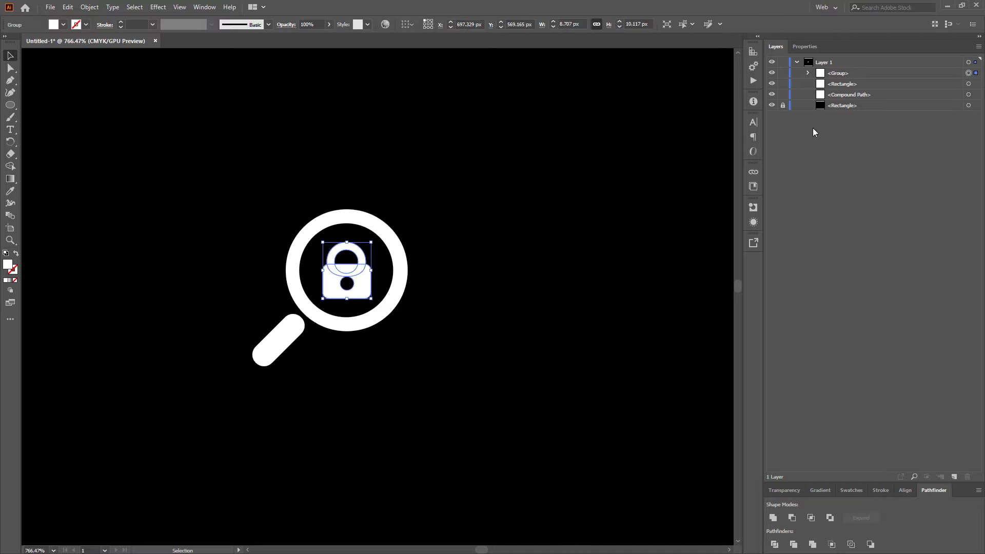
Ungroup the lock and move the shackle's layer to the top of Layer 1
{"action": "left_click", "coordinate": [950, 73]}
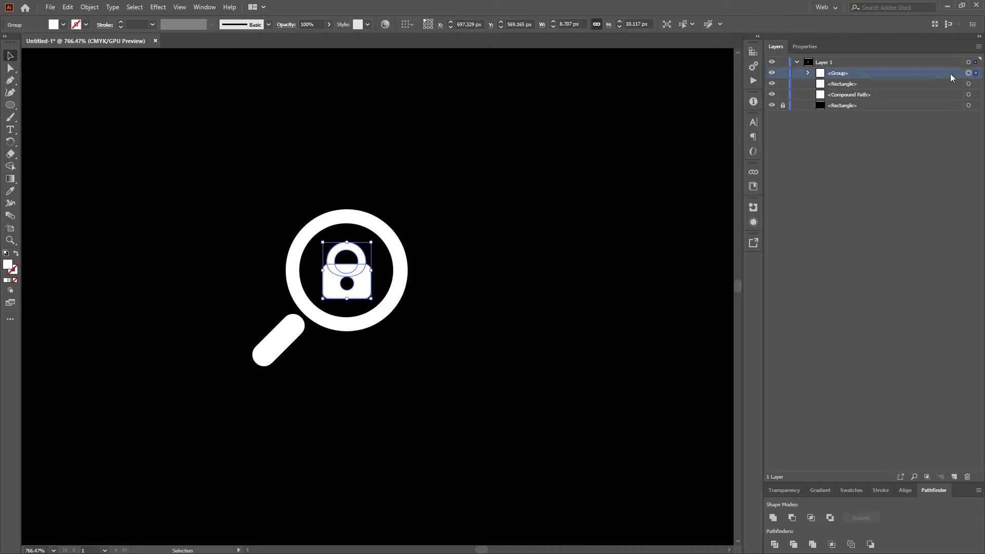
{"action": "left_click", "coordinate": [89, 7]}
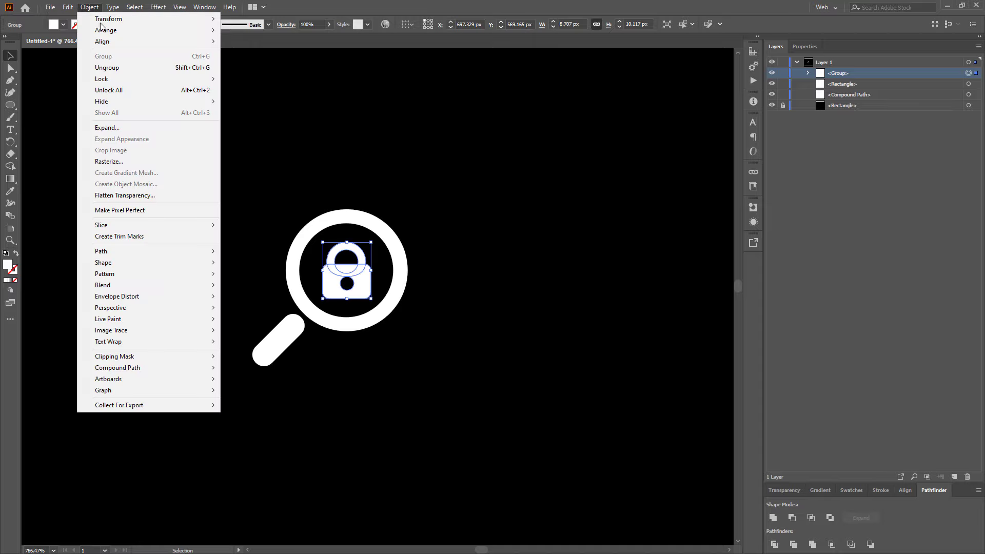
{"action": "left_click", "coordinate": [109, 73]}
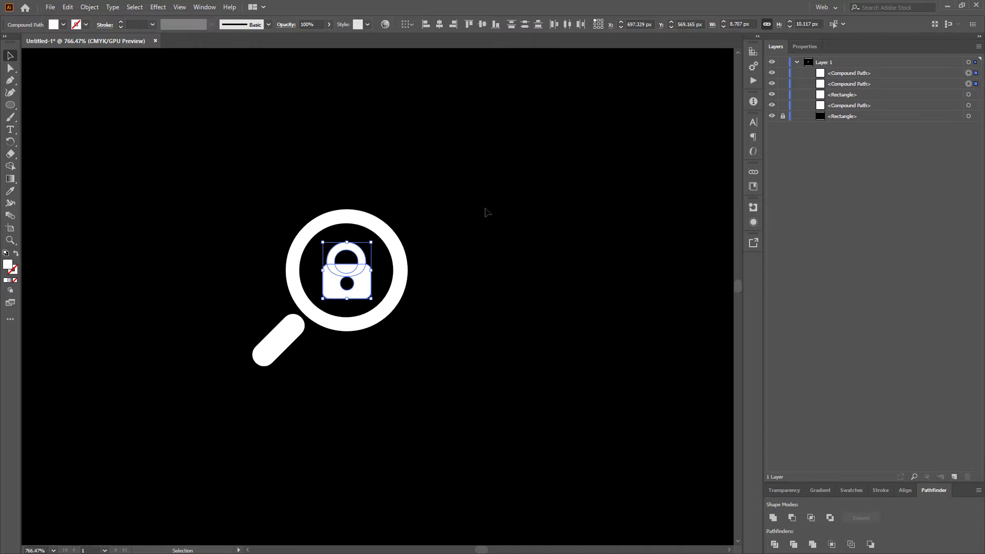
{"action": "left_click", "coordinate": [361, 239]}
{"action": "left_click", "coordinate": [346, 246]}
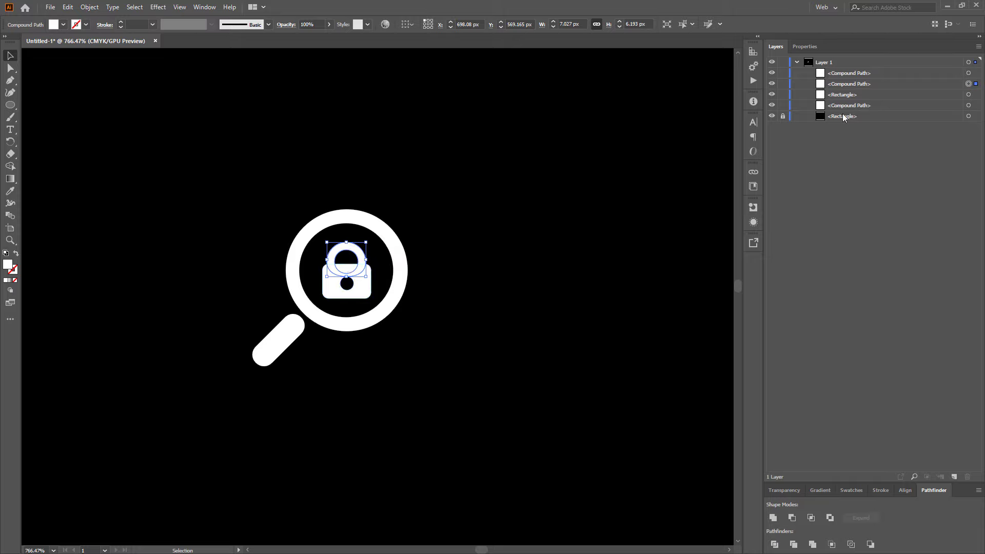
{"action": "left_click", "coordinate": [885, 85]}
{"action": "left_click_drag", "start_coordinate": [897, 84], "coordinate": [819, 67]}
Rename the shackle's layer 'Locked' and the lock body's layer 'Lock Base'
{"action": "double_click", "coordinate": [854, 73]}
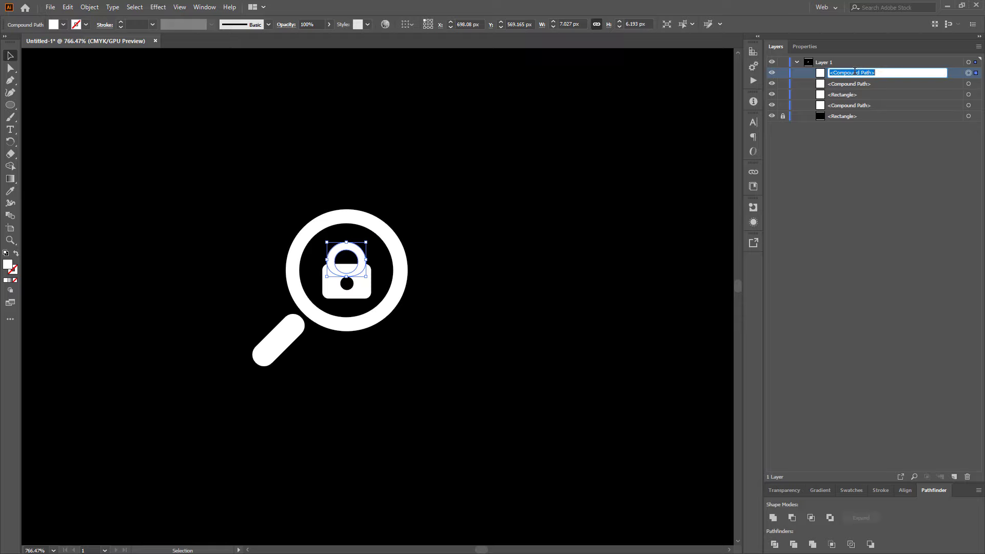
{"action": "type", "text": "Locked"}
{"action": "key", "text": "Return"}
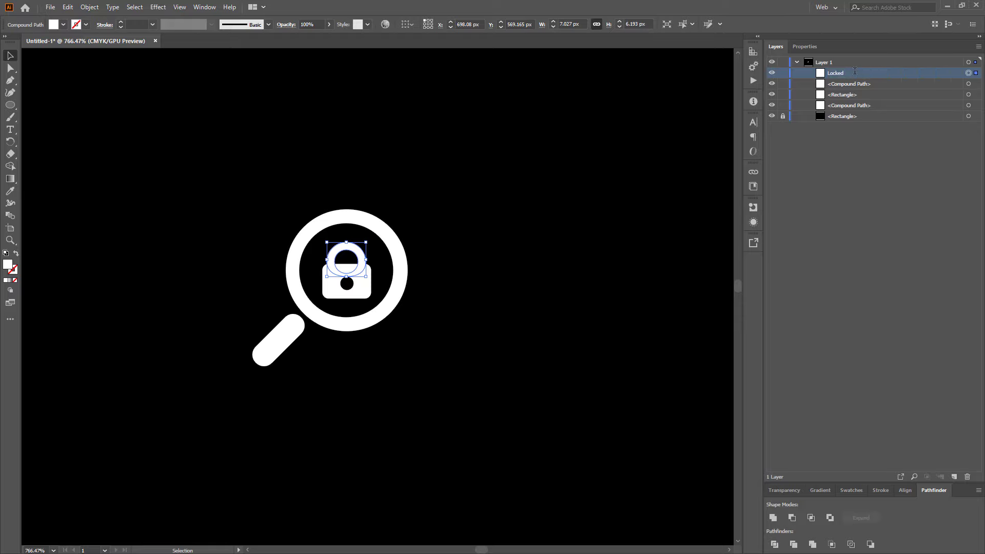
{"action": "left_click", "coordinate": [852, 82]}
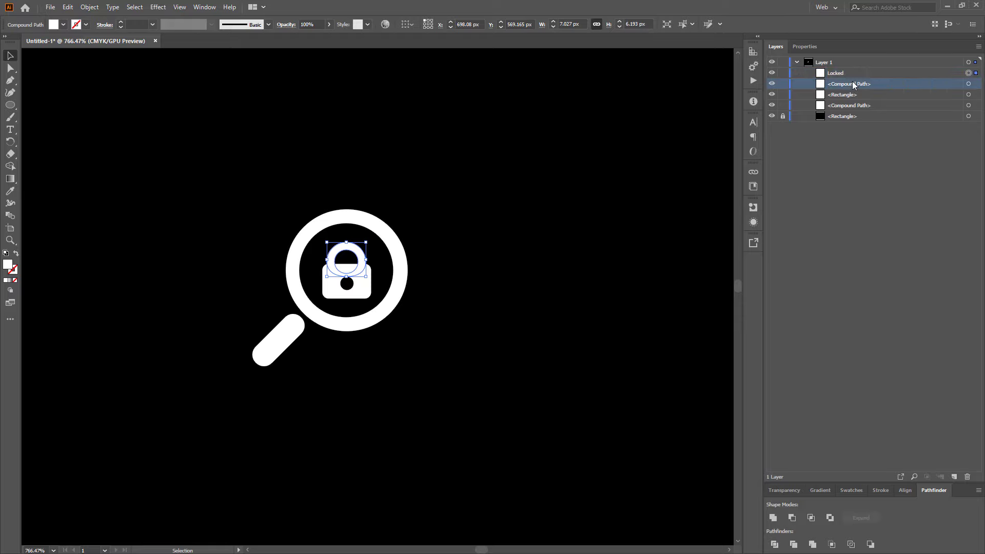
{"action": "left_click", "coordinate": [969, 85]}
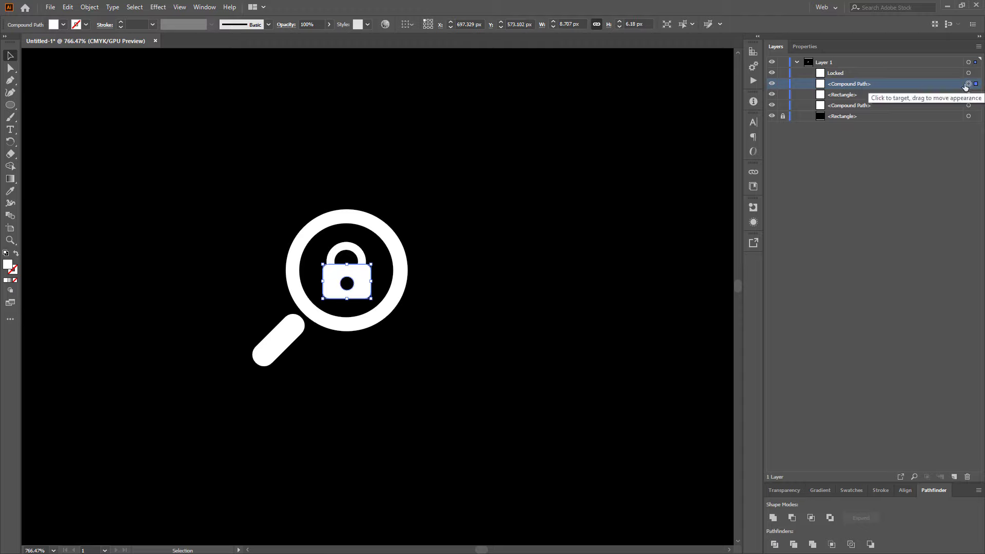
{"action": "double_click", "coordinate": [864, 84]}
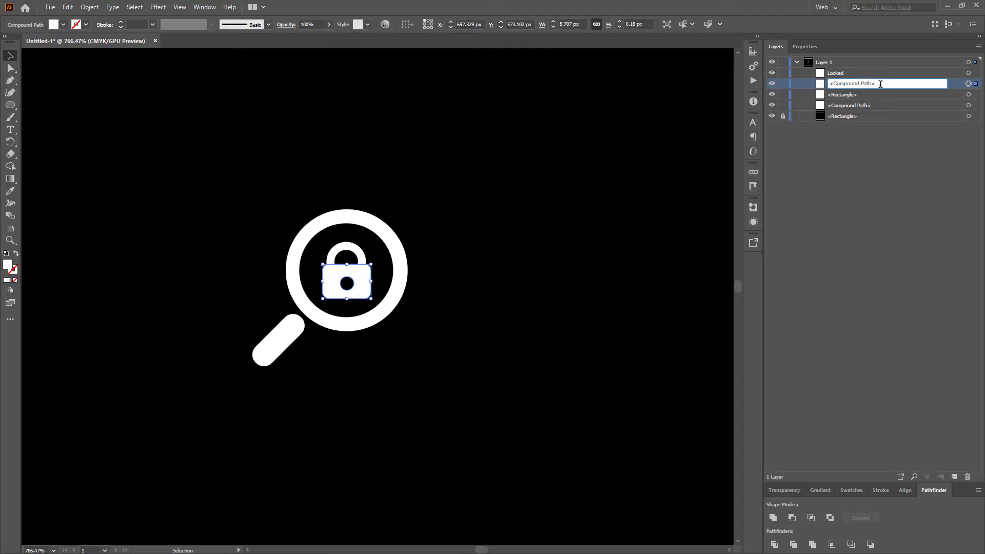
{"action": "key", "text": "ctrl+a"}
{"action": "type", "text": "Lock Base"}
{"action": "key", "text": "Return"}
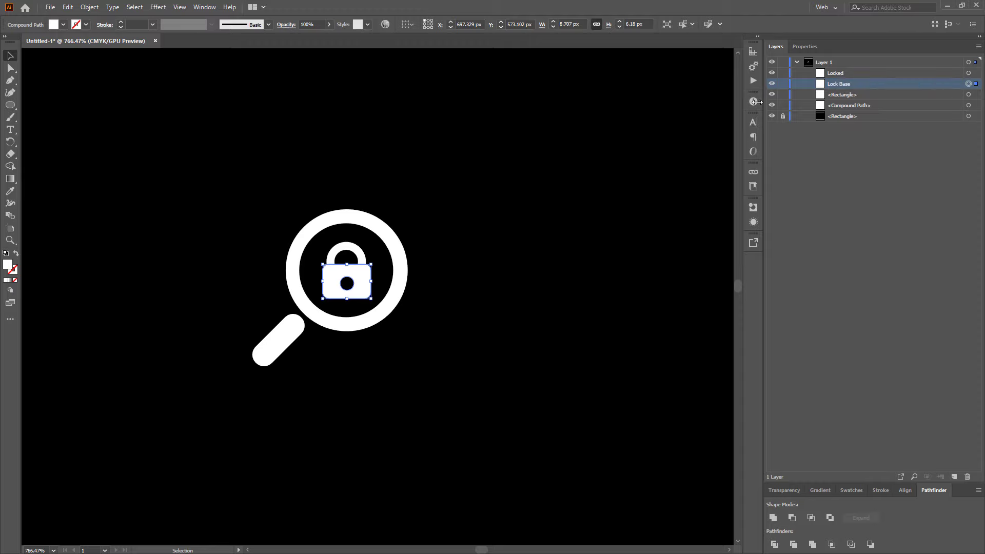
Rename the handle's layer 'Handle' and the ring's layer 'Mag Ring'
{"action": "left_click", "coordinate": [866, 98]}
{"action": "left_click", "coordinate": [968, 95]}
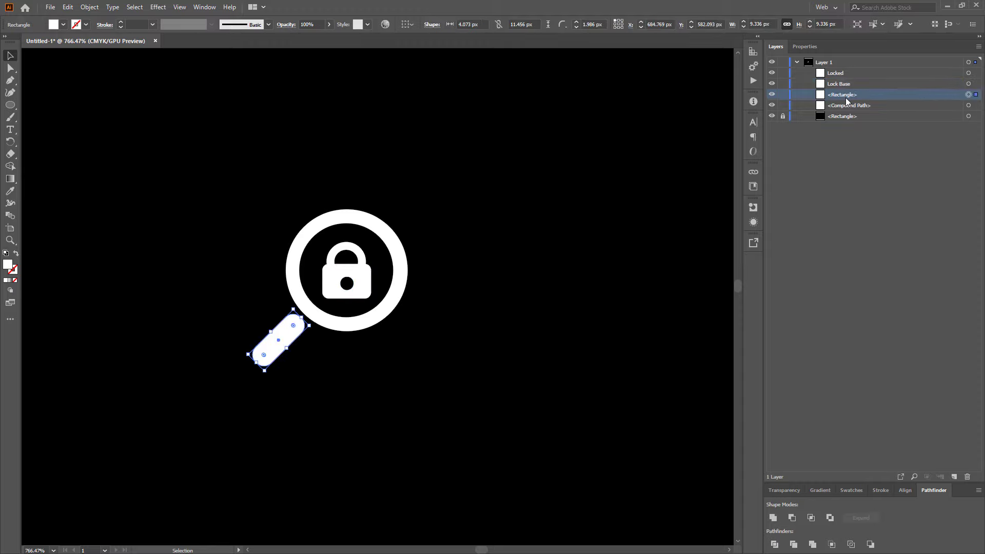
{"action": "double_click", "coordinate": [837, 98]}
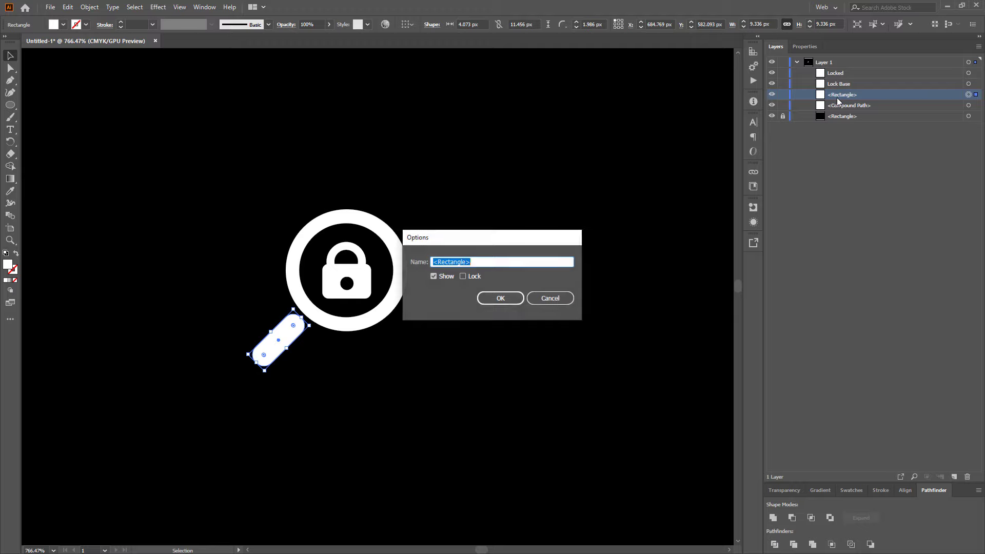
{"action": "type", "text": "Handle"}
{"action": "key", "text": "Return"}
{"action": "left_click", "coordinate": [856, 106]}
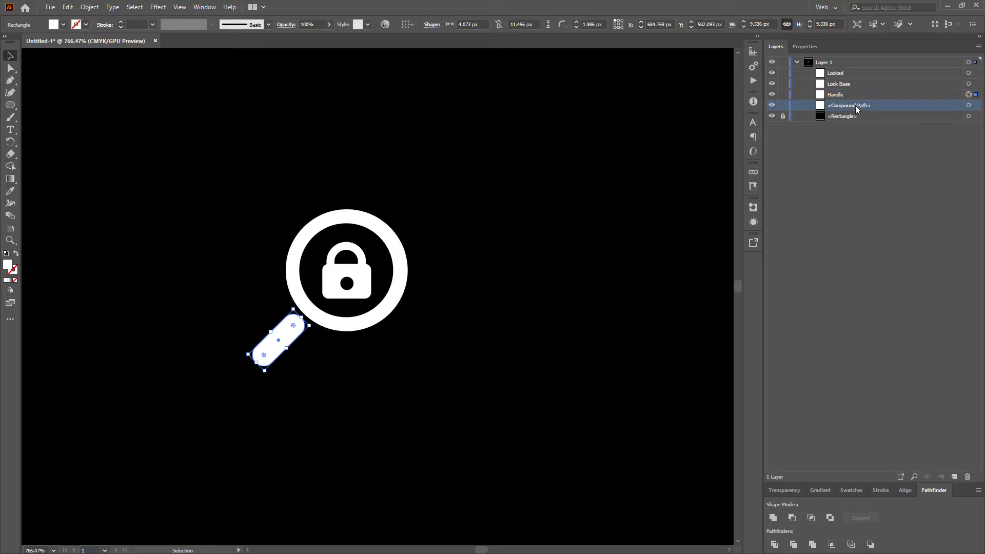
{"action": "double_click", "coordinate": [855, 105]}
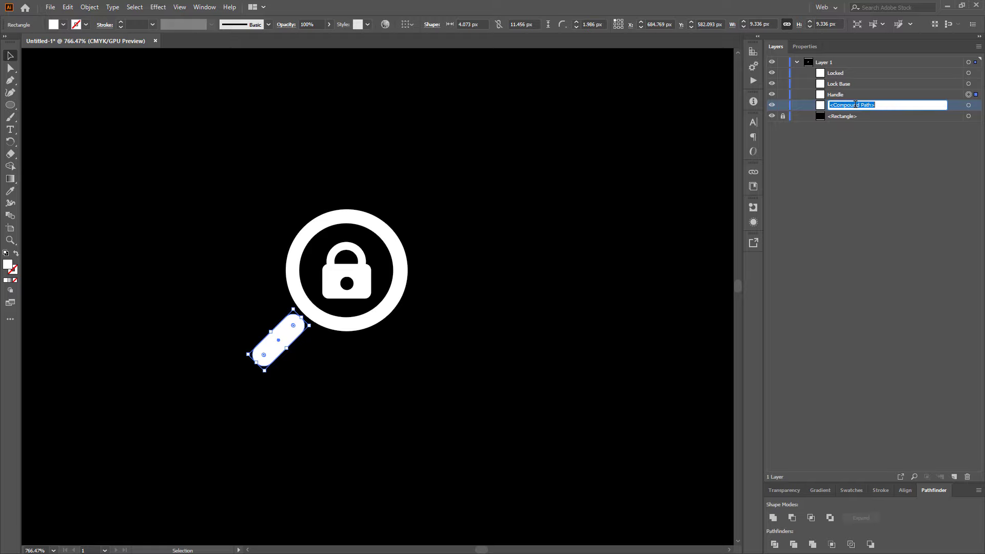
{"action": "type", "text": "Mag Ring"}
{"action": "key", "text": "Return"}
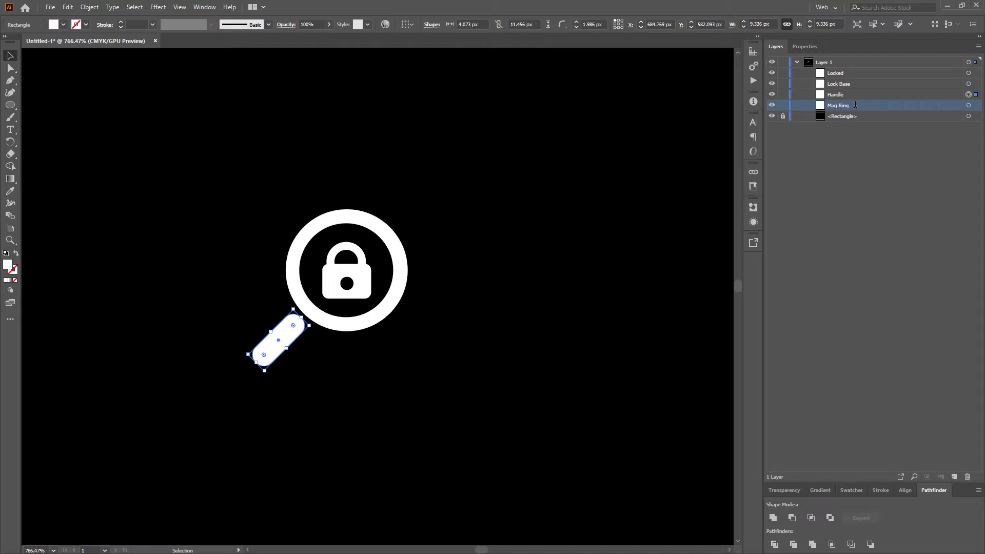
Hide the Locked shackle and paste a copy in front, nudged up one step
{"action": "left_click", "coordinate": [968, 74]}
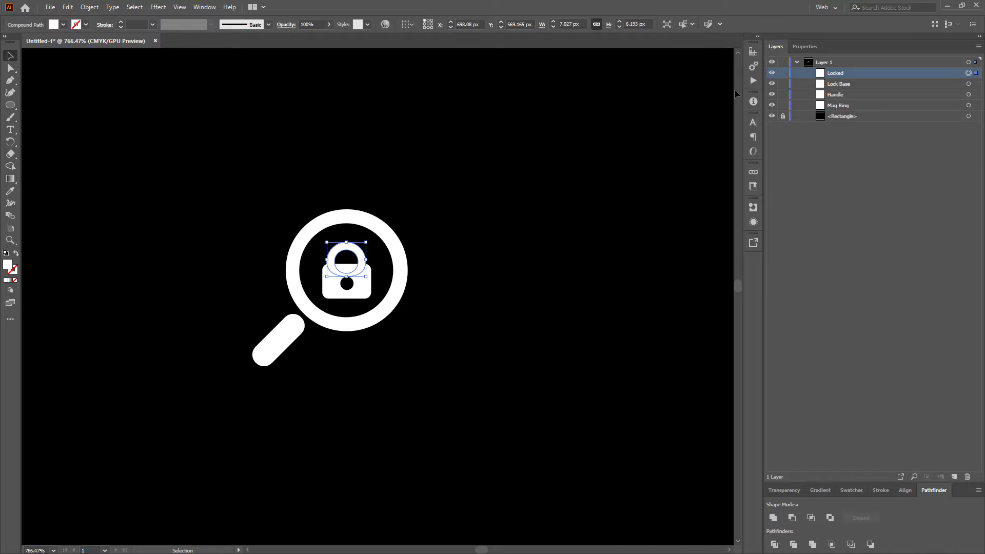
{"action": "left_click", "coordinate": [772, 73]}
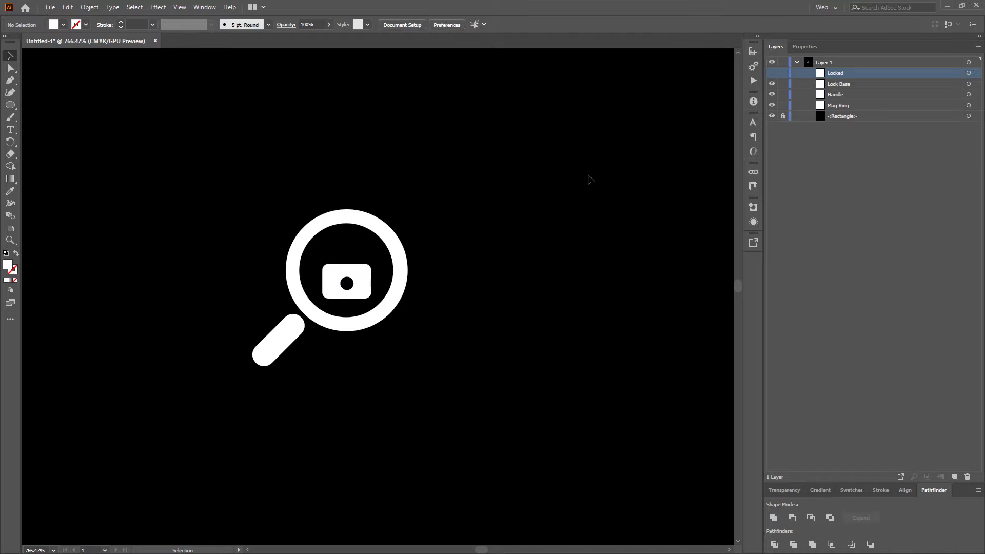
{"action": "key", "text": "ctrl"}
{"action": "key", "text": "ctrl+f"}
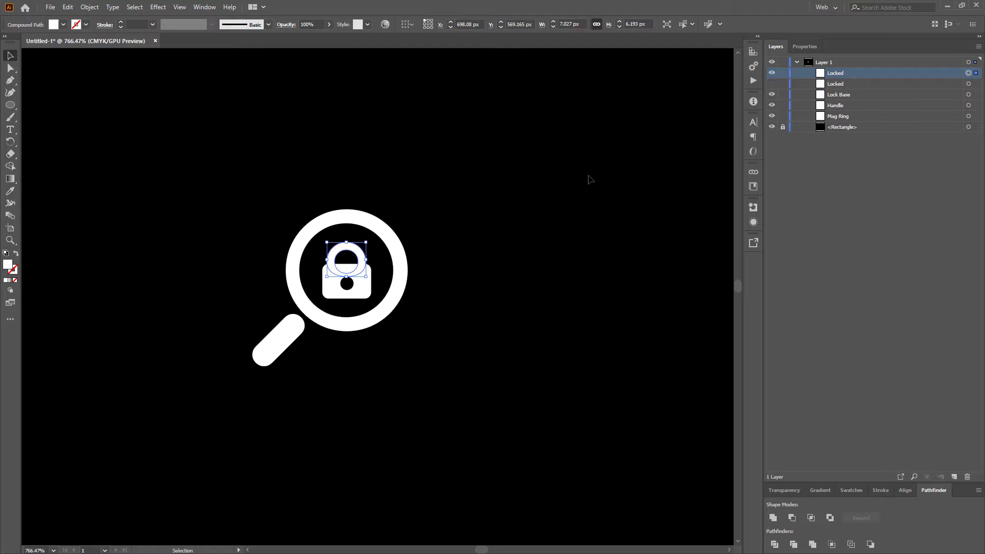
{"action": "key", "text": "Up"}
{"action": "key", "text": "Up"}
{"action": "key", "text": "Up"}
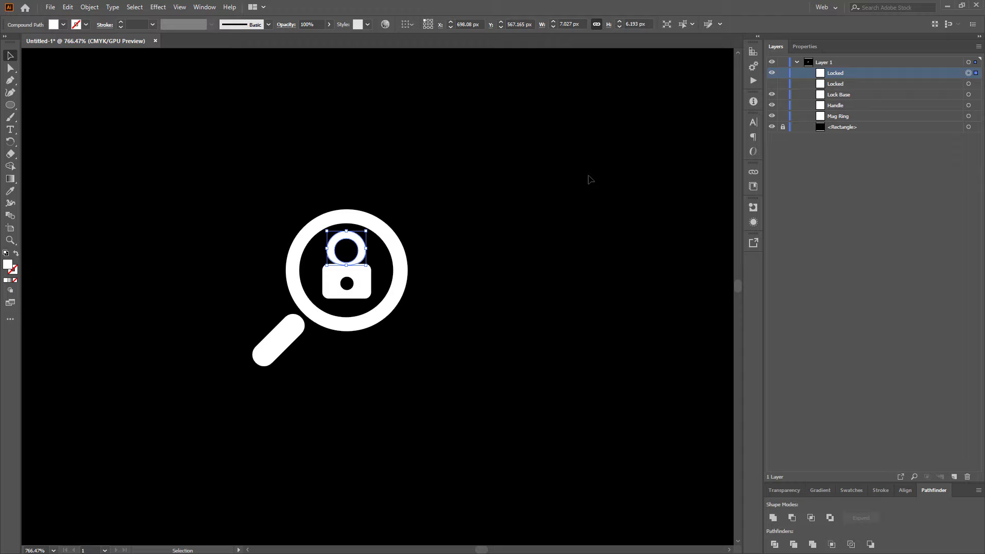
Zoom in closely on the shackle copy and switch to Direct Selection
{"action": "key", "text": "ctrl+space"}
{"action": "left_click", "coordinate": [352, 258]}
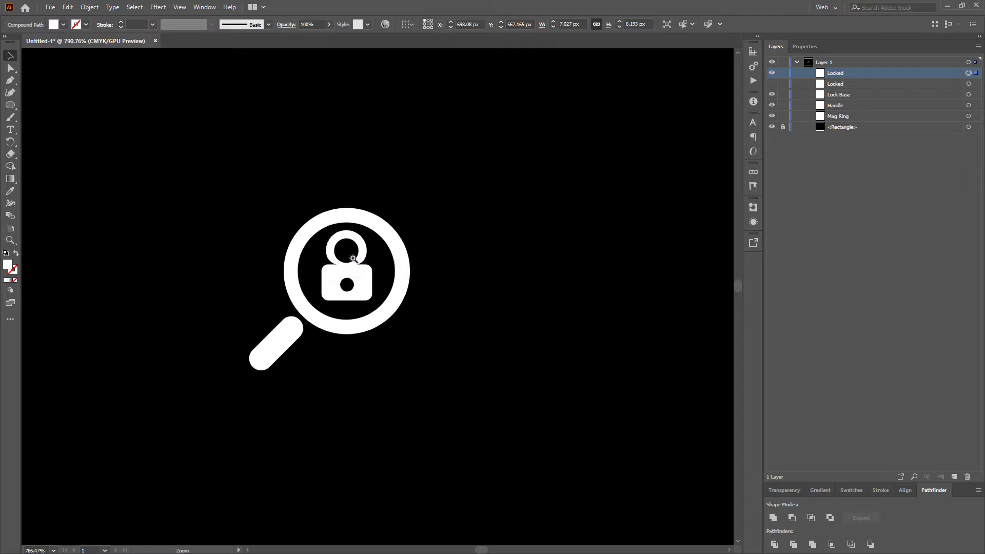
{"action": "left_click_drag", "start_coordinate": [353, 258], "coordinate": [627, 463]}
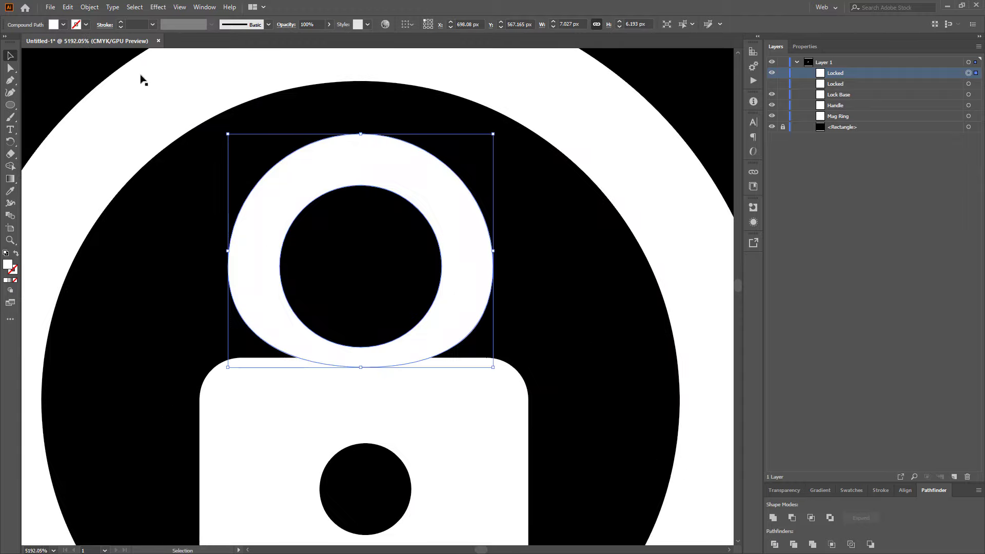
{"action": "left_click", "coordinate": [10, 68]}
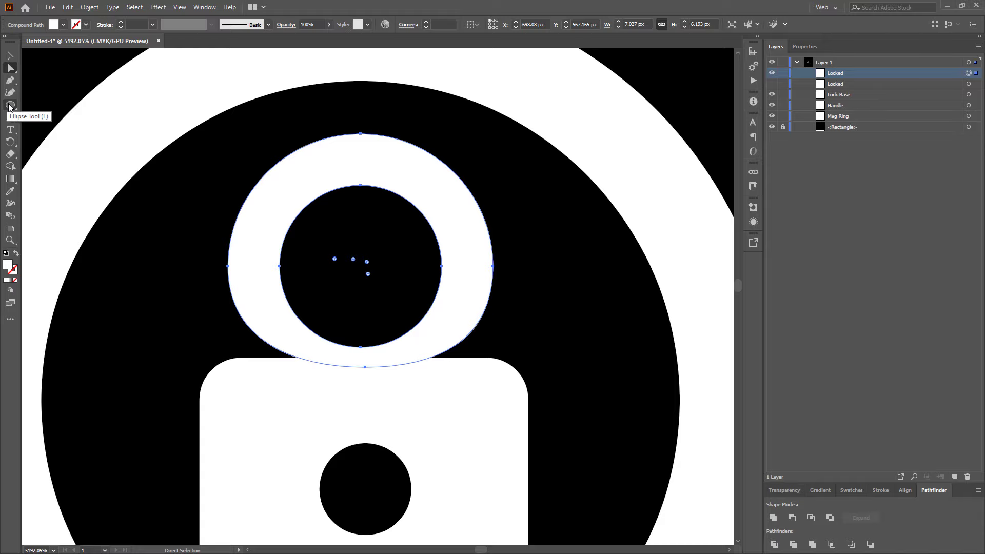
Draw a rectangle over the ring's lower half and subtract it with Minus Front to open the shackle
{"action": "left_click_drag", "start_coordinate": [10, 106], "coordinate": [36, 103]}
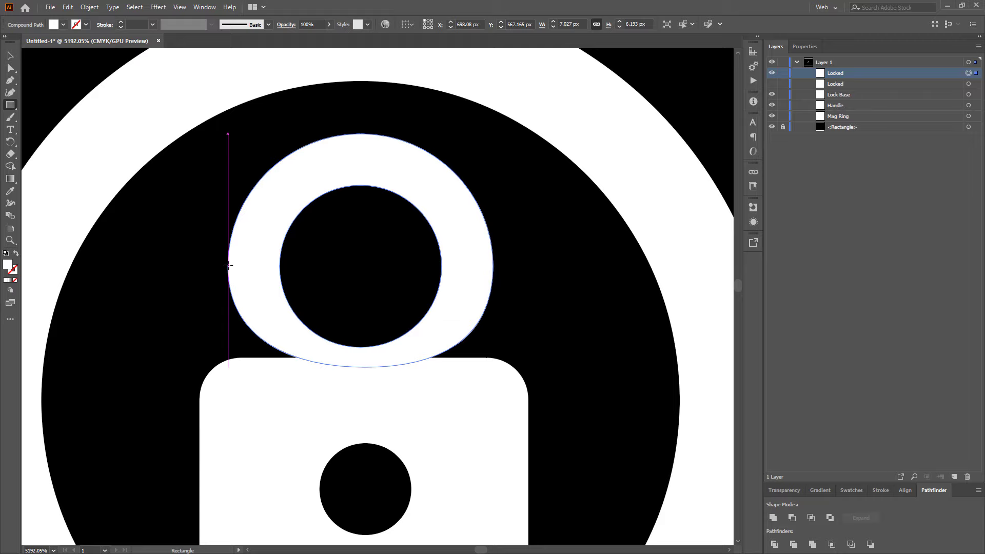
{"action": "left_click_drag", "start_coordinate": [228, 265], "coordinate": [441, 465]}
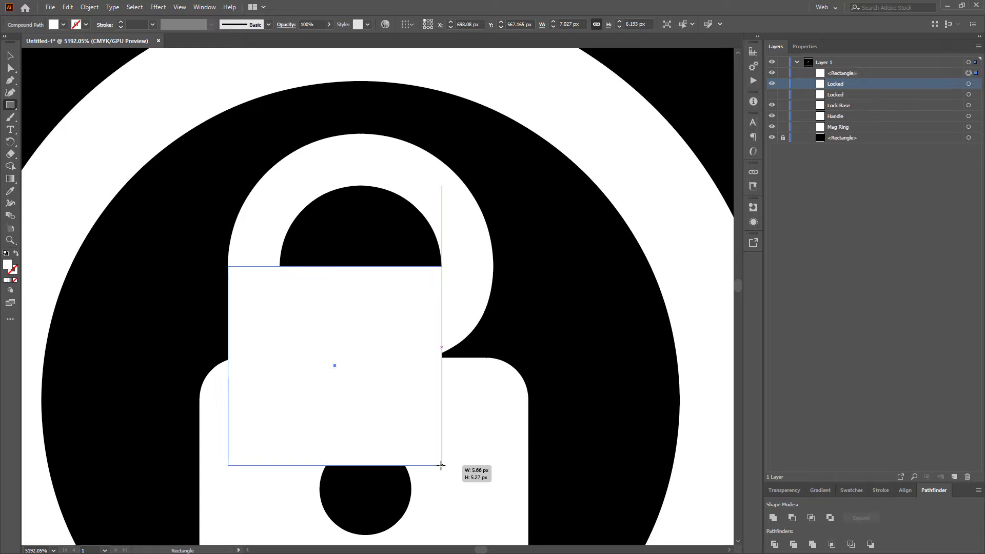
{"action": "left_click", "coordinate": [9, 57]}
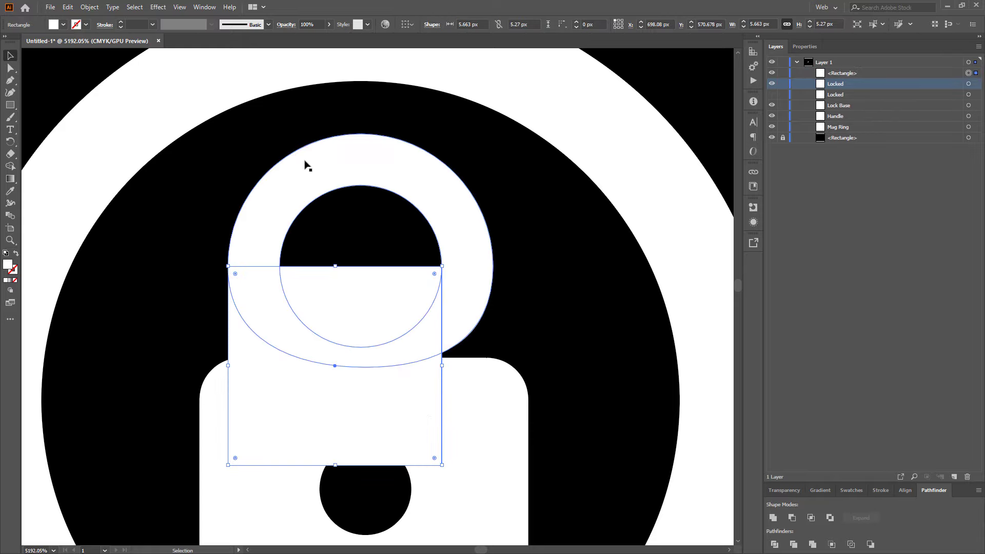
{"action": "left_click", "coordinate": [307, 163]}
{"action": "left_click", "coordinate": [311, 400], "text": "shift"}
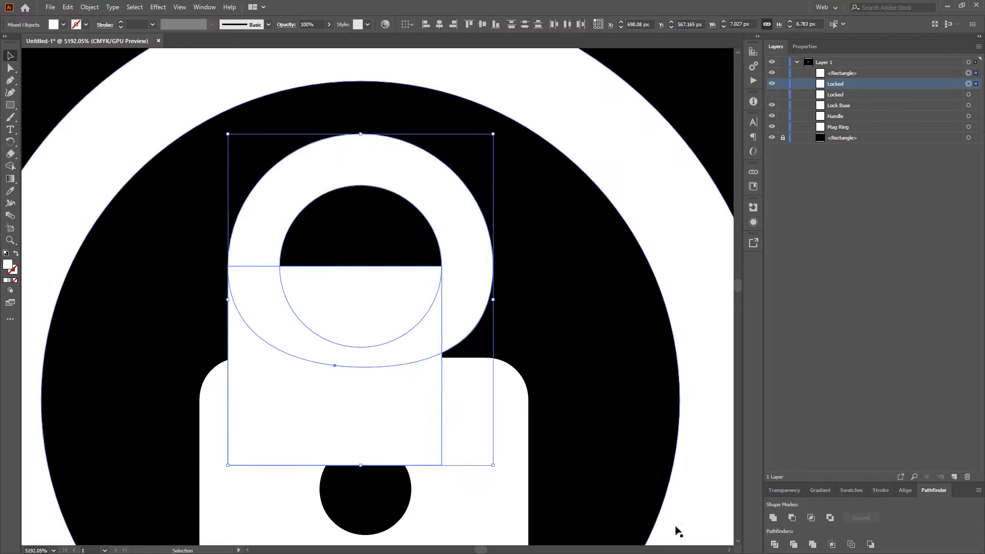
{"action": "left_click", "coordinate": [792, 517]}
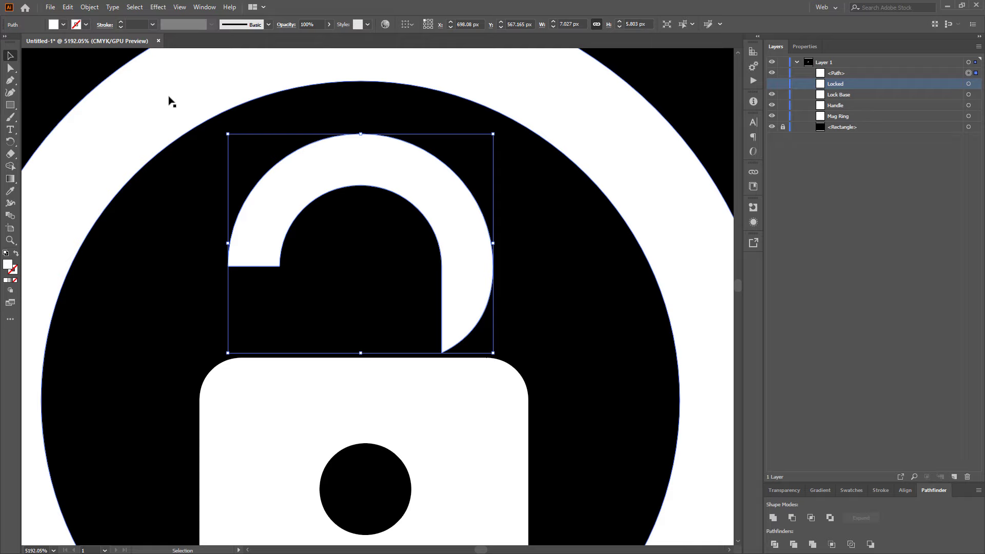
Select the shackle's anchors, undo and compare outline view, then redo back to the open shackle
{"action": "left_click", "coordinate": [10, 68]}
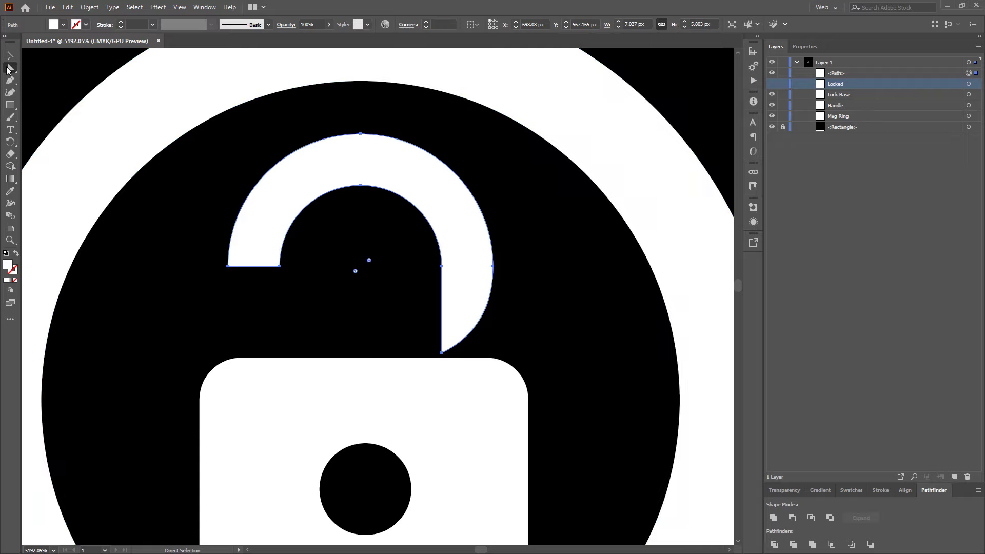
{"action": "left_click", "coordinate": [492, 266]}
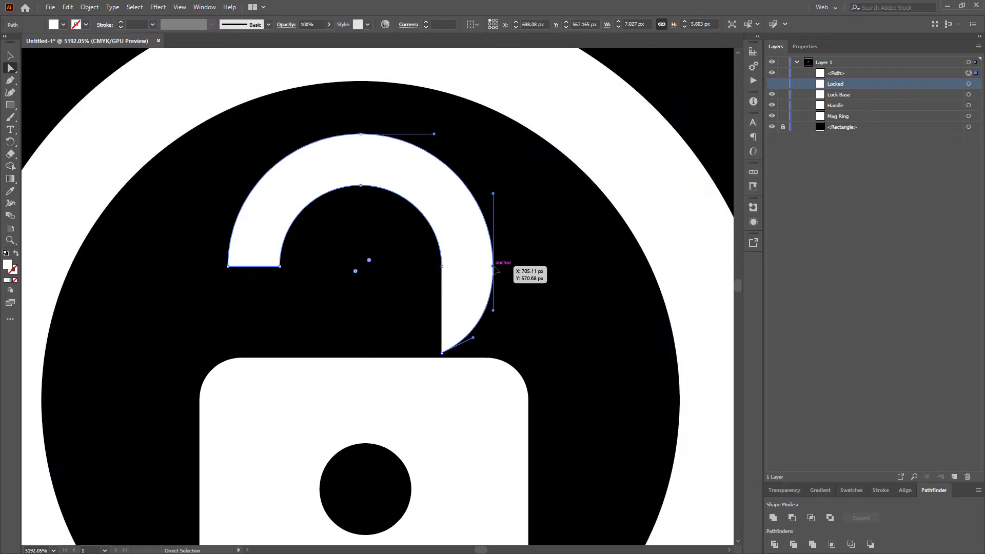
{"action": "left_click", "coordinate": [442, 353]}
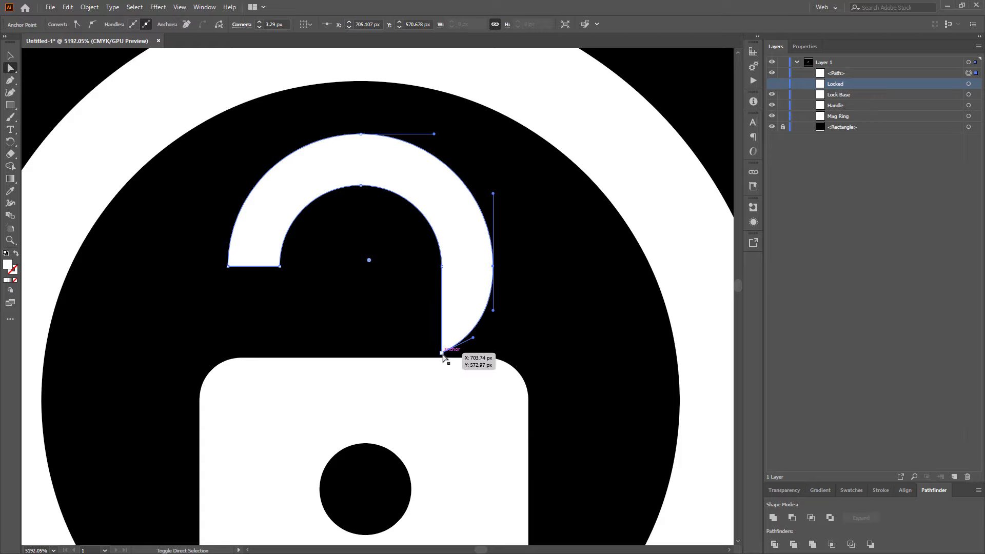
{"action": "key", "text": "ctrl+shift+a"}
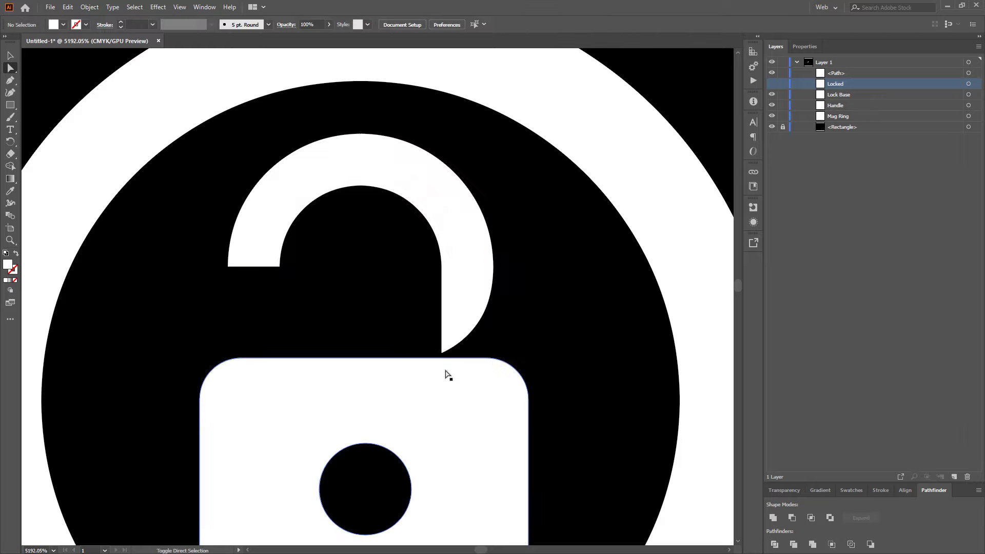
{"action": "key", "text": "ctrl+z"}
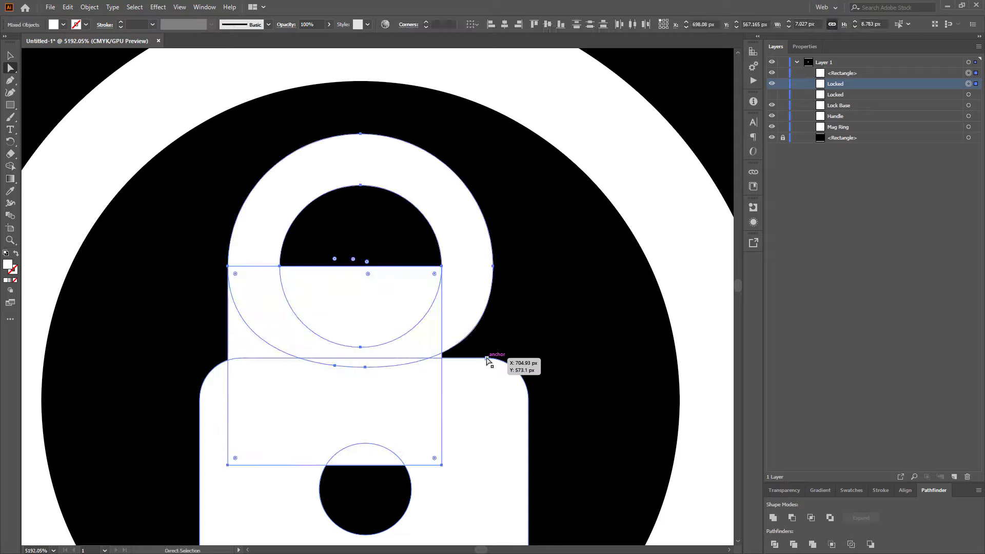
{"action": "key", "text": "ctrl"}
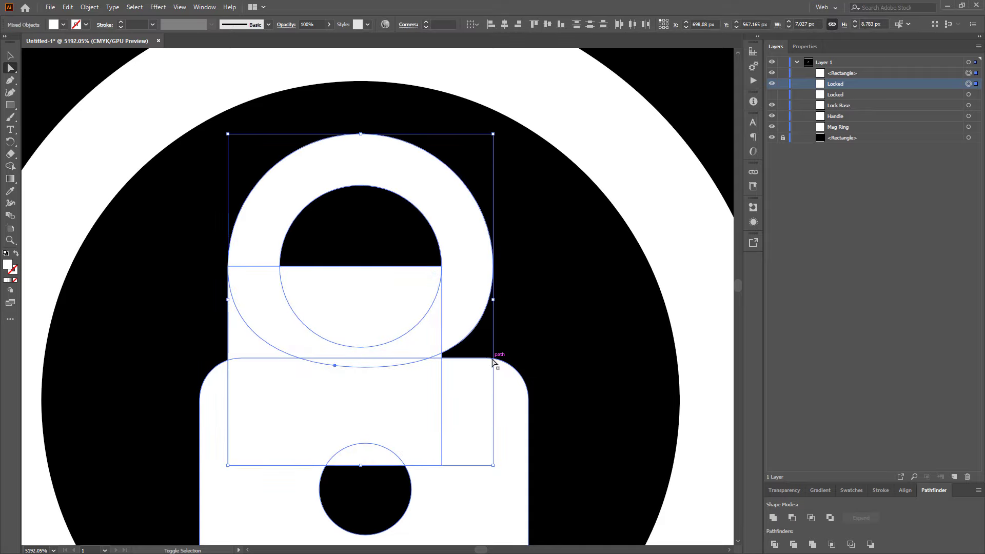
{"action": "key", "text": "ctrl+y"}
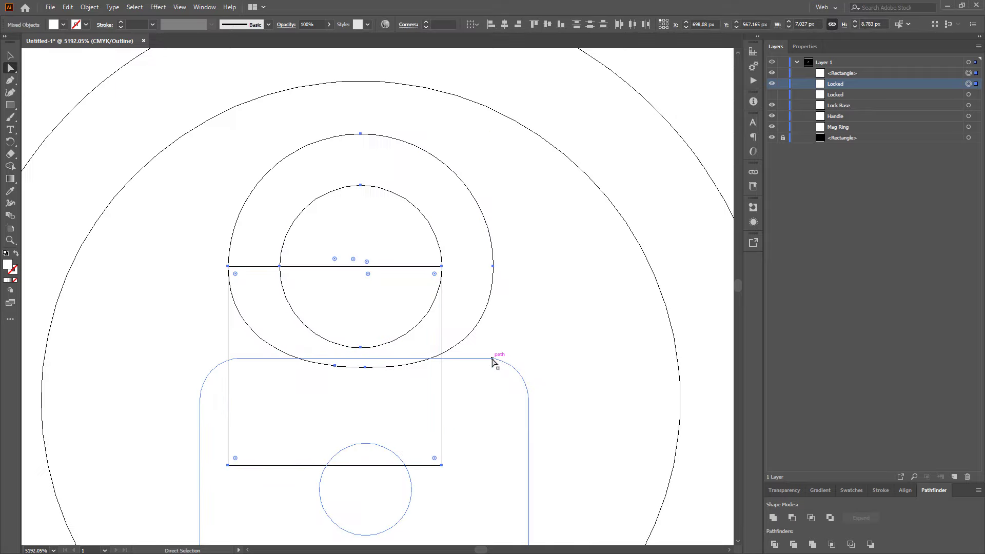
{"action": "key", "text": "ctrl+y"}
{"action": "key", "text": "ctrl+z"}
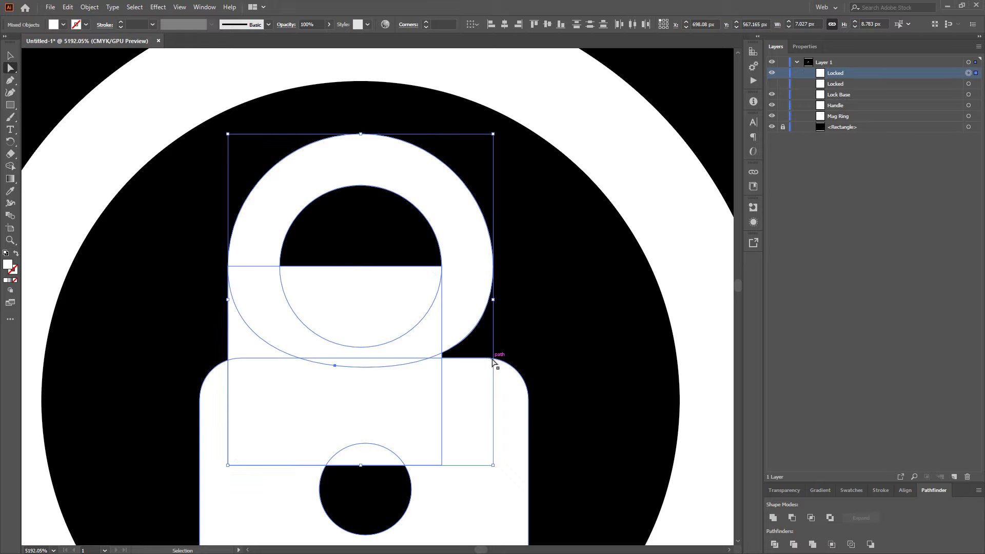
{"action": "key", "text": "Down"}
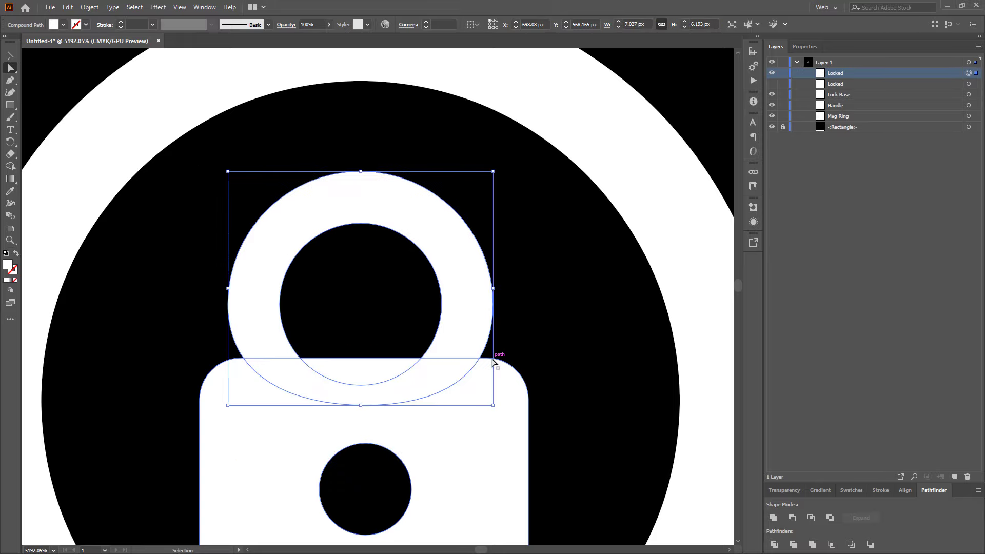
{"action": "key", "text": "ctrl+y"}
{"action": "key", "text": "ctrl+y"}
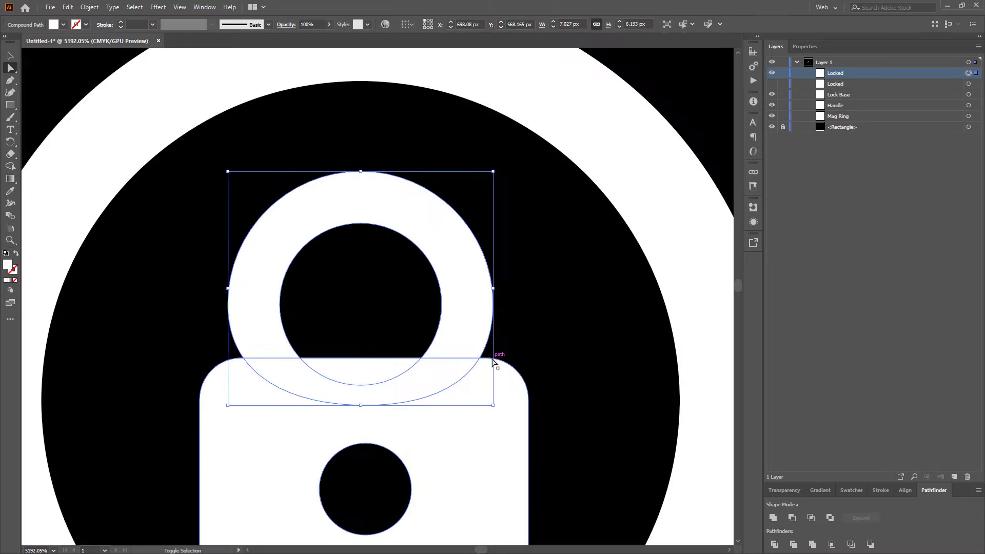
{"action": "key", "text": "ctrl+shift+z"}
{"action": "key", "text": "ctrl+shift+z"}
{"action": "key", "text": "ctrl+shift+z"}
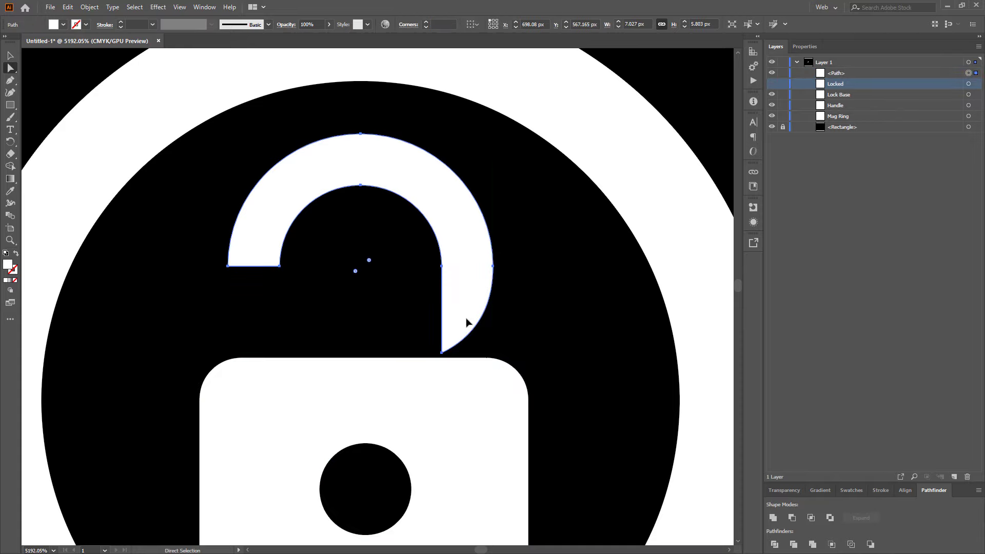
Drag the shackle's right-leg anchors and handle straight down into the lock base
{"action": "left_click", "coordinate": [441, 354]}
{"action": "left_click_drag", "start_coordinate": [441, 358], "coordinate": [442, 429]}
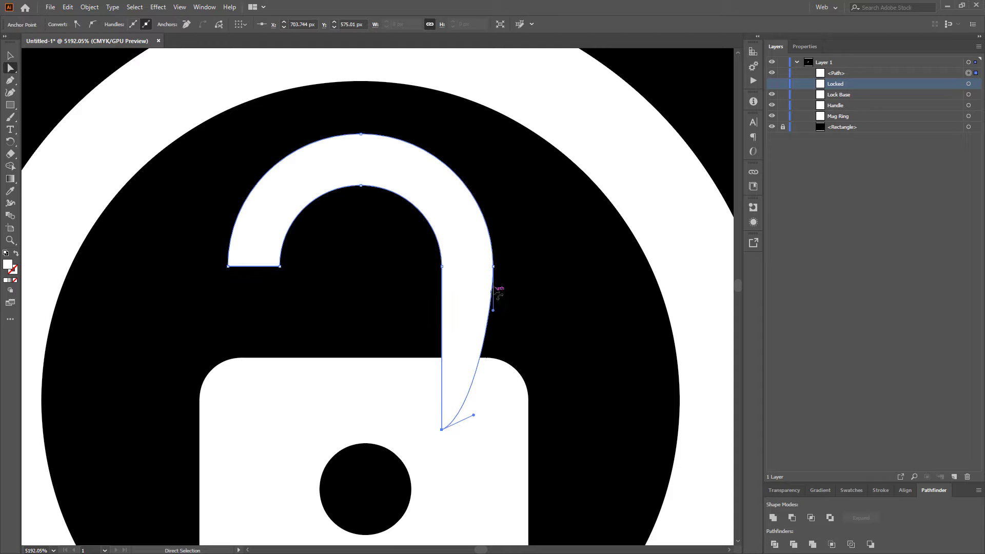
{"action": "left_click_drag", "start_coordinate": [494, 314], "coordinate": [493, 451]}
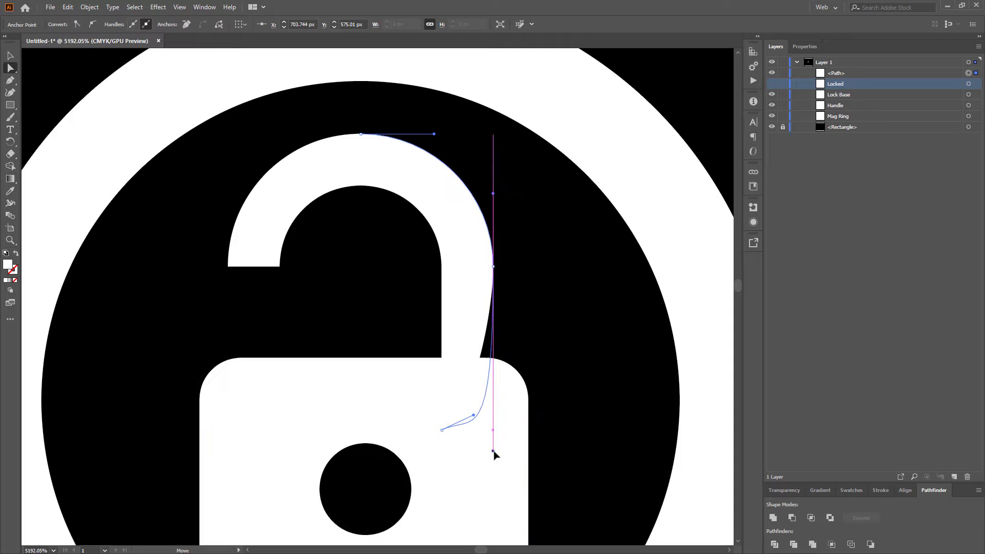
{"action": "left_click_drag", "start_coordinate": [474, 415], "coordinate": [494, 435]}
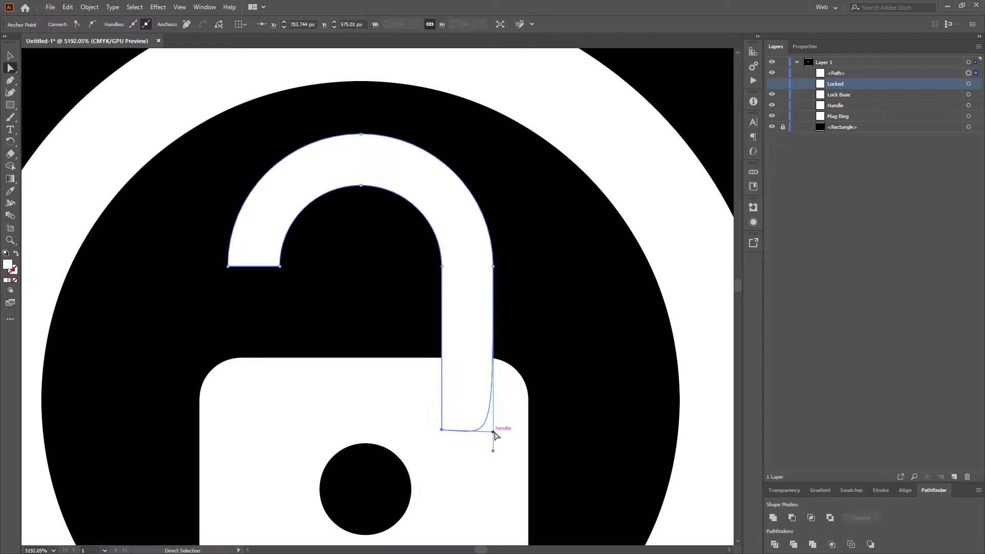
{"action": "left_click", "coordinate": [578, 354]}
Zoom out to the whole artboard and show the transparency grid behind it
{"action": "left_click", "coordinate": [410, 287], "text": "ctrl+alt"}
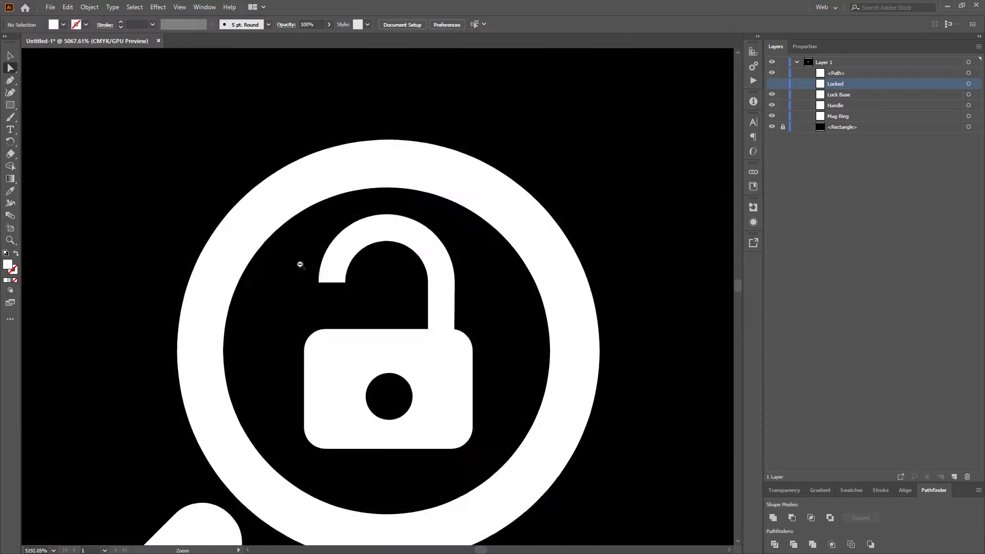
{"action": "left_click", "coordinate": [300, 264], "text": "ctrl+alt"}
{"action": "left_click", "coordinate": [326, 293], "text": "ctrl+alt"}
{"action": "left_click", "coordinate": [309, 314], "text": "ctrl+alt"}
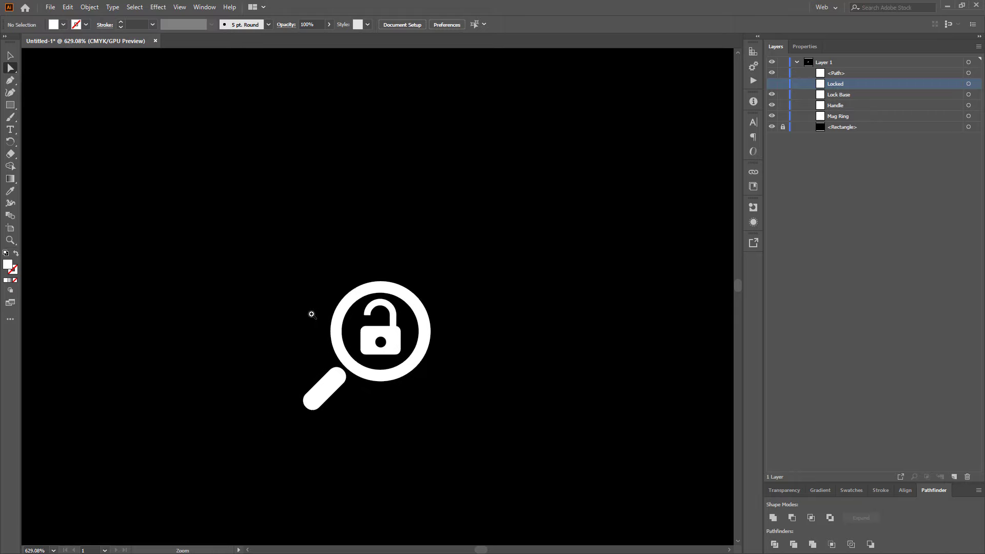
{"action": "left_click", "coordinate": [282, 284], "text": "ctrl+alt"}
{"action": "left_click", "coordinate": [300, 295], "text": "ctrl+alt"}
{"action": "left_click", "coordinate": [303, 333], "text": "ctrl+alt"}
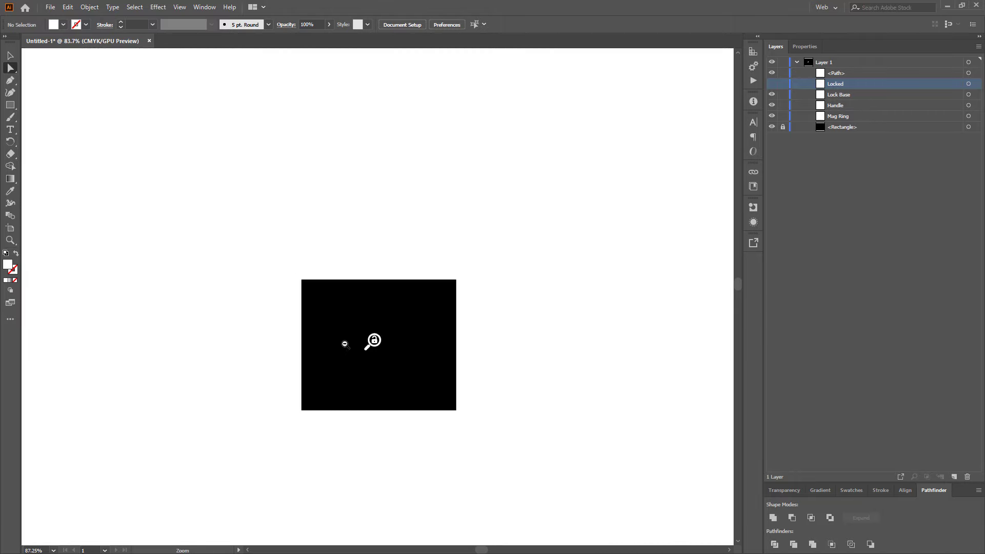
{"action": "key", "text": "ctrl+shift+d"}
{"action": "left_click", "coordinate": [354, 346], "text": "ctrl+alt"}
{"action": "left_click", "coordinate": [354, 345], "text": "ctrl+alt"}
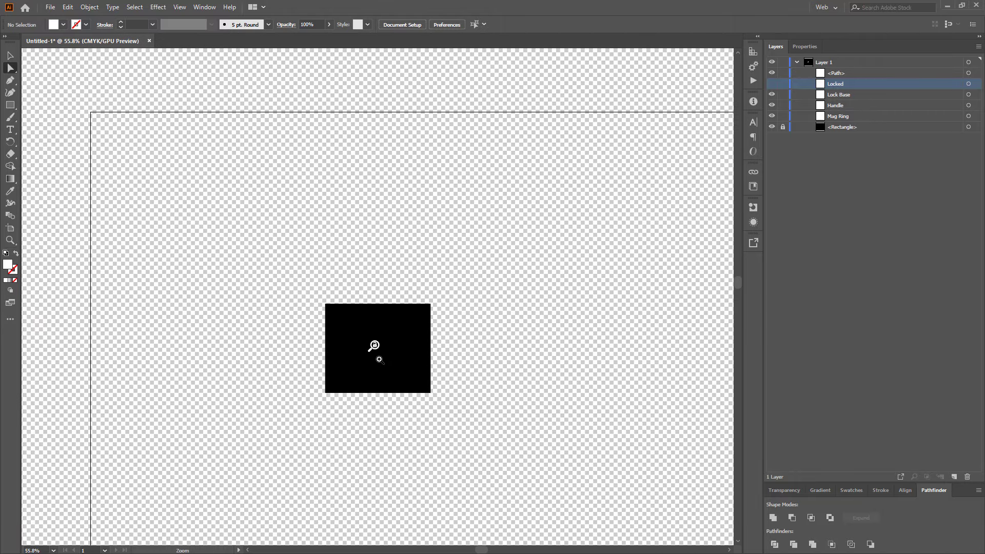
Zoom back in on the icon while toggling the transparency grid off and on
{"action": "left_click_drag", "start_coordinate": [379, 359], "coordinate": [387, 366]}
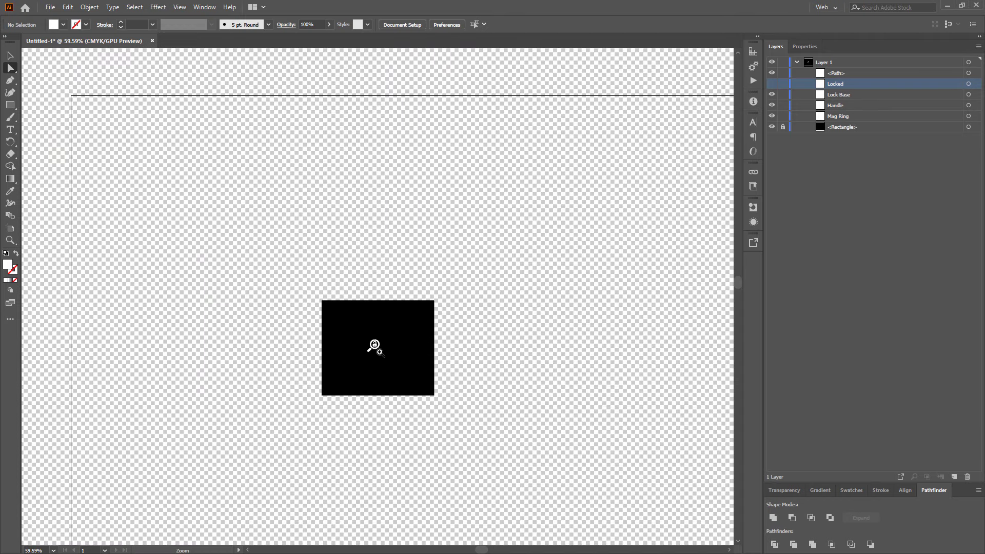
{"action": "left_click_drag", "start_coordinate": [379, 351], "coordinate": [340, 338]}
{"action": "key", "text": "ctrl+shift+d"}
{"action": "key", "text": "ctrl+shift+d"}
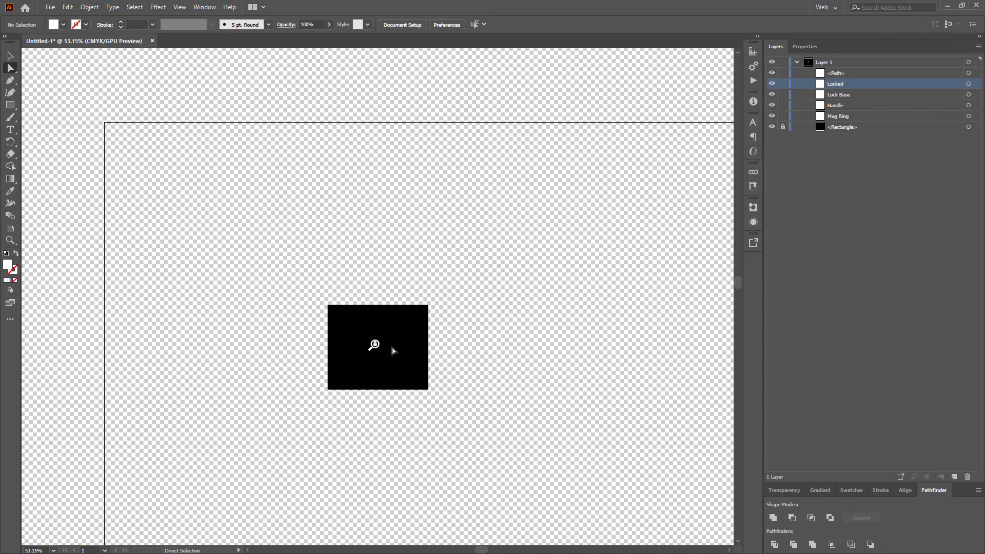
{"action": "key", "text": "z"}
{"action": "key", "text": "ctrl+shift+d"}
{"action": "left_click_drag", "start_coordinate": [374, 345], "coordinate": [464, 442]}
{"action": "key", "text": "ctrl+shift+d"}
{"action": "key", "text": "a"}
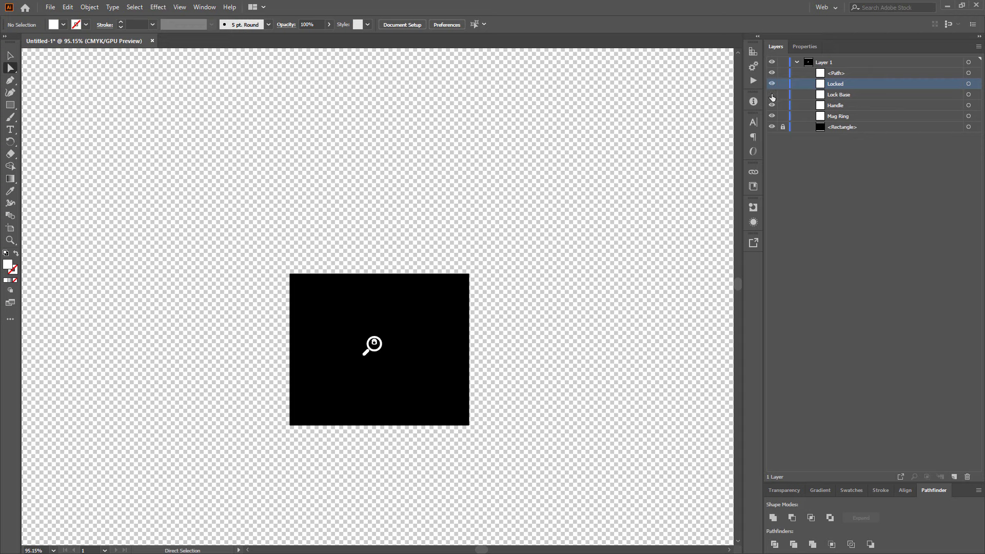
Make the Lock Base layer visible again and zoom in on the locked magnifier
{"action": "left_click", "coordinate": [772, 95]}
{"action": "left_click", "coordinate": [873, 188]}
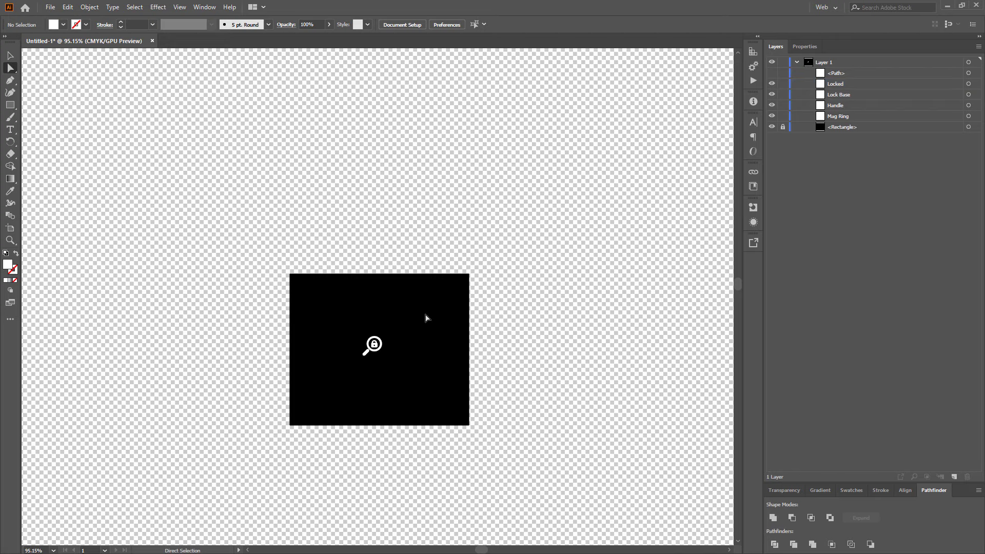
{"action": "key", "text": "ctrl+shift+d"}
{"action": "left_click_drag", "start_coordinate": [378, 358], "coordinate": [528, 449]}
Delete the black background rectangle
{"action": "key", "text": "ctrl+shift+d"}
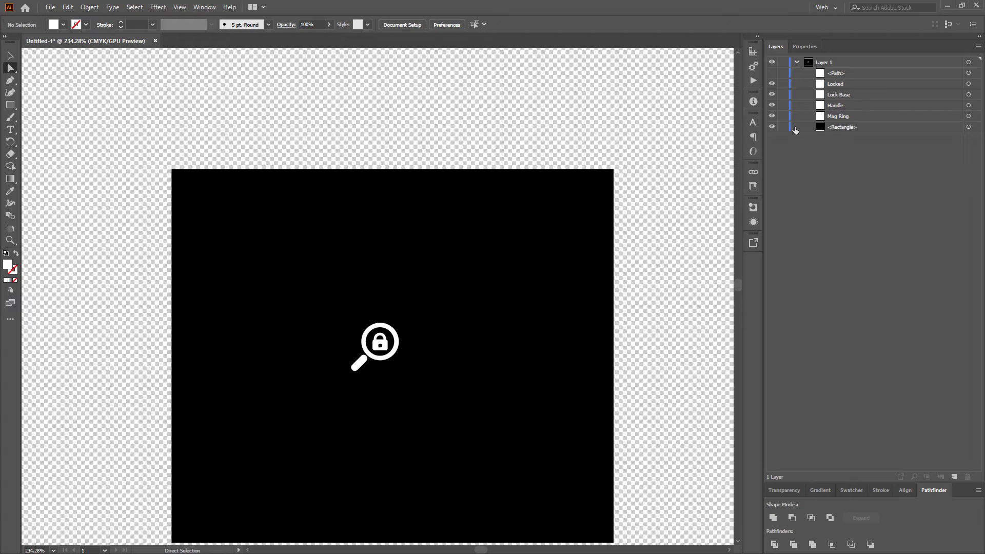
{"action": "left_click", "coordinate": [881, 131]}
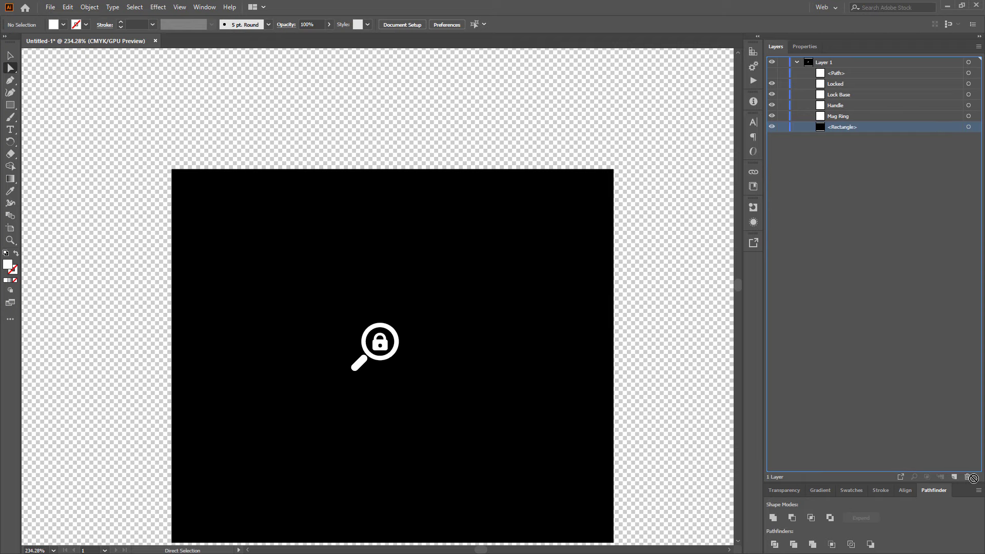
{"action": "left_click", "coordinate": [966, 477]}
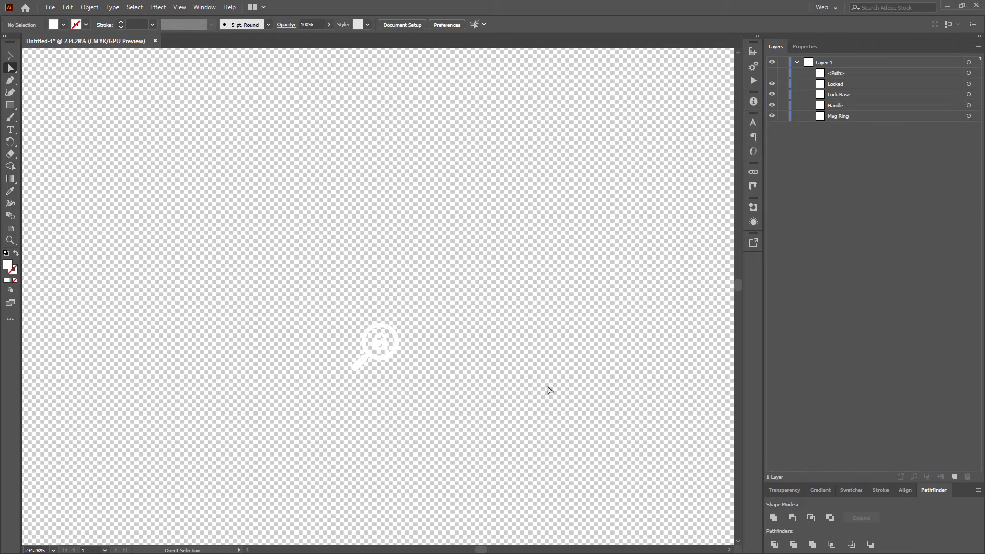
Select the whole magnifier icon, fit the artboard to it, and zoom in on the result
{"action": "left_click", "coordinate": [10, 56]}
{"action": "left_click_drag", "start_coordinate": [320, 306], "coordinate": [439, 410]}
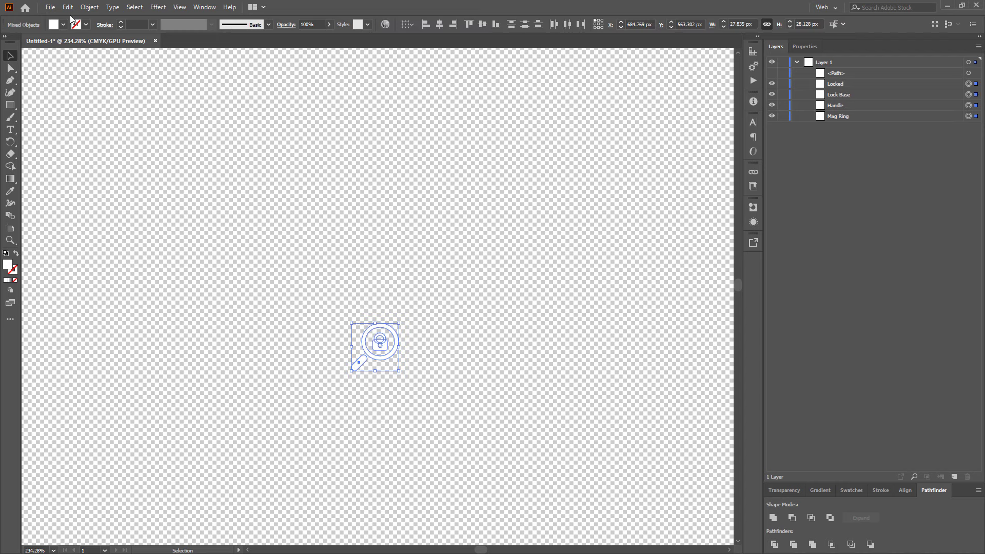
{"action": "left_click", "coordinate": [90, 8]}
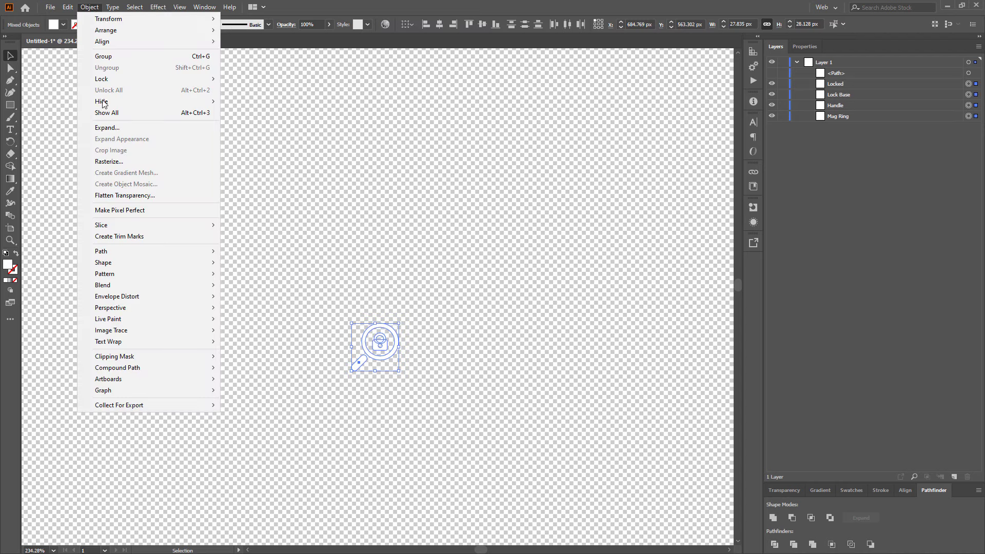
{"action": "mouse_move", "coordinate": [130, 377]}
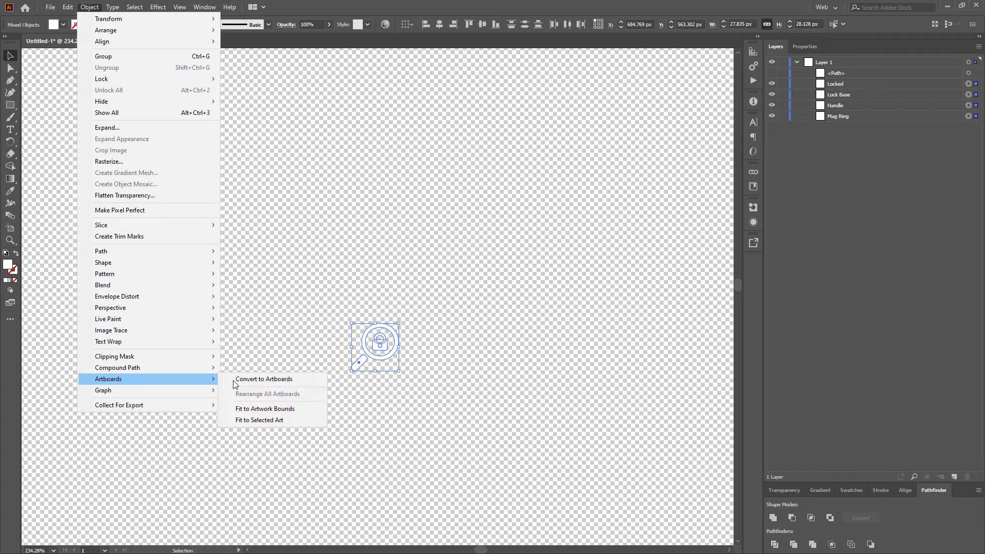
{"action": "left_click", "coordinate": [272, 421]}
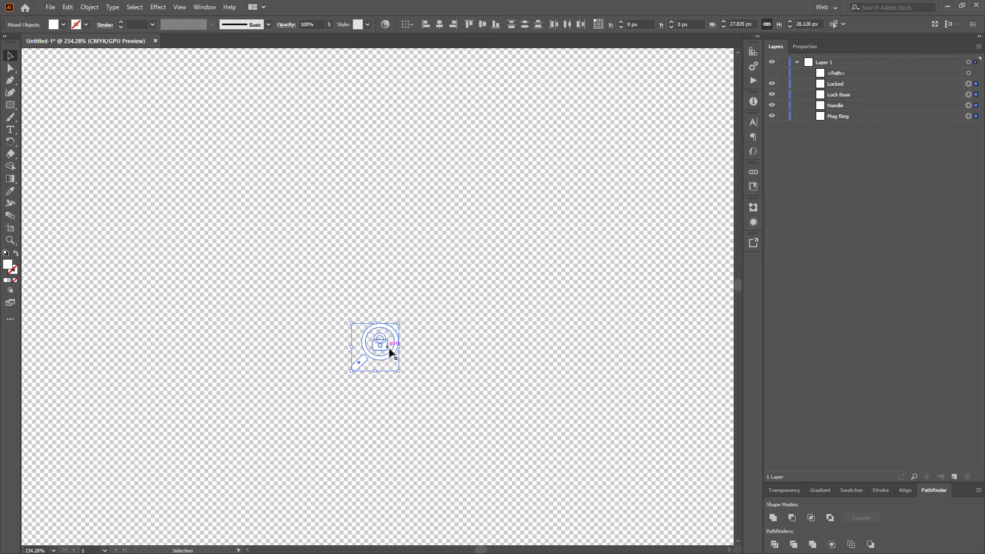
{"action": "scroll", "coordinate": [386, 355], "scroll_direction": "down", "scroll_amount": 2}
{"action": "left_click_drag", "start_coordinate": [376, 357], "coordinate": [585, 464]}
{"action": "left_click", "coordinate": [577, 304]}
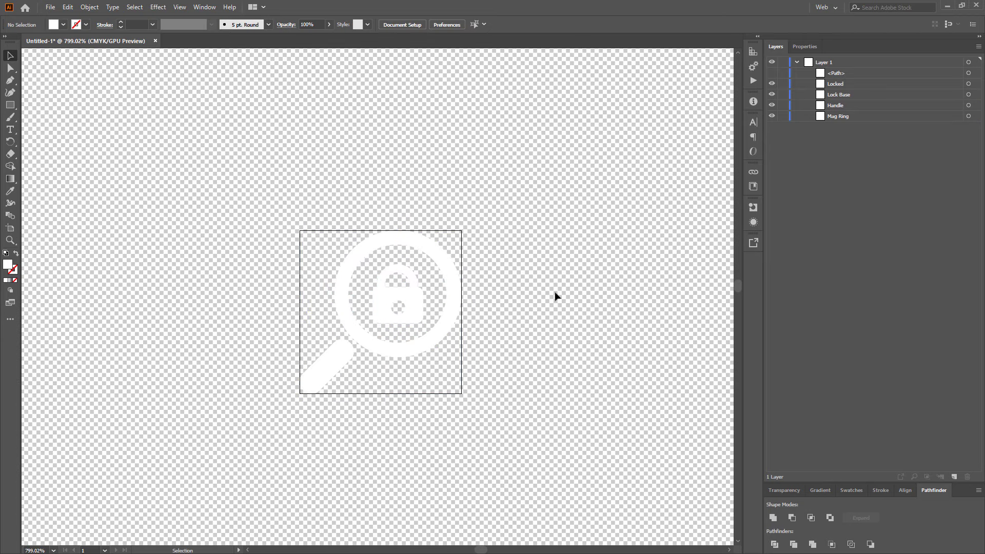
Export As SVG, browsing to the C:\Mockups\ZoomViewer folder
{"action": "left_click", "coordinate": [51, 7]}
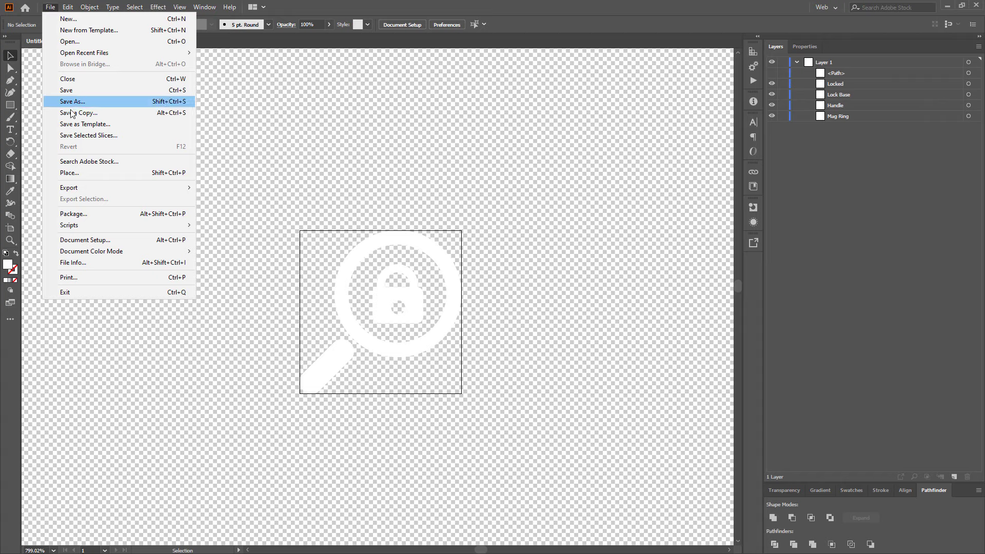
{"action": "mouse_move", "coordinate": [106, 188]}
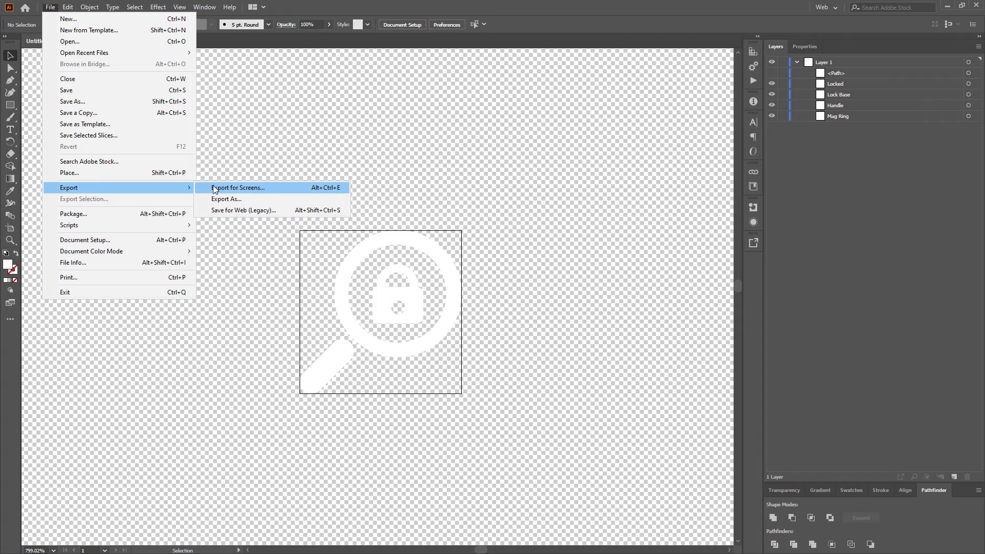
{"action": "left_click", "coordinate": [224, 198]}
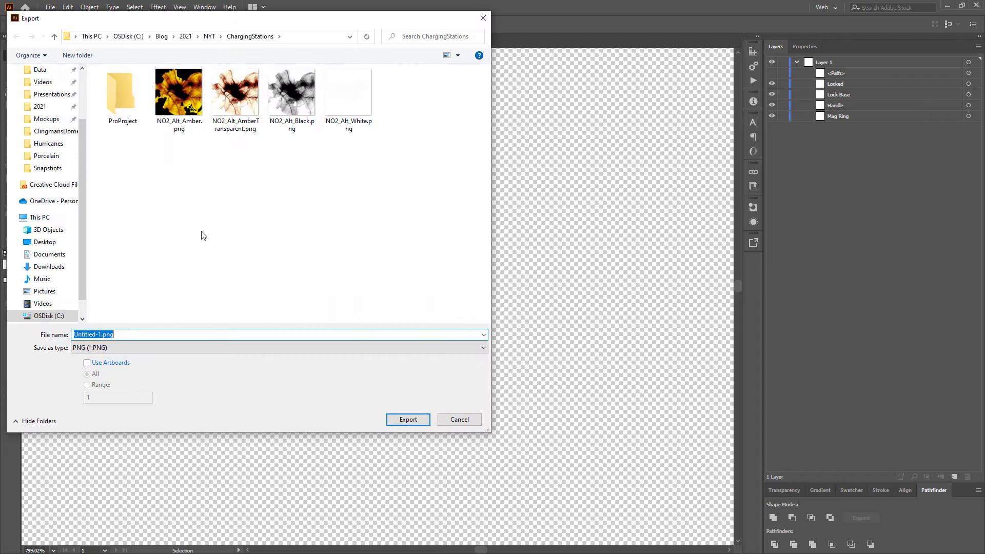
{"action": "left_click", "coordinate": [123, 348]}
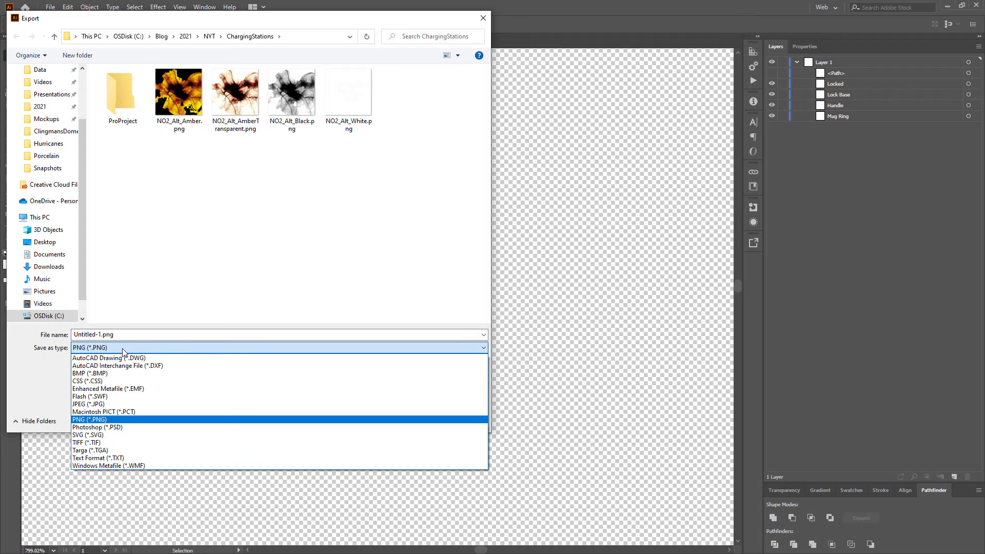
{"action": "left_click", "coordinate": [103, 434]}
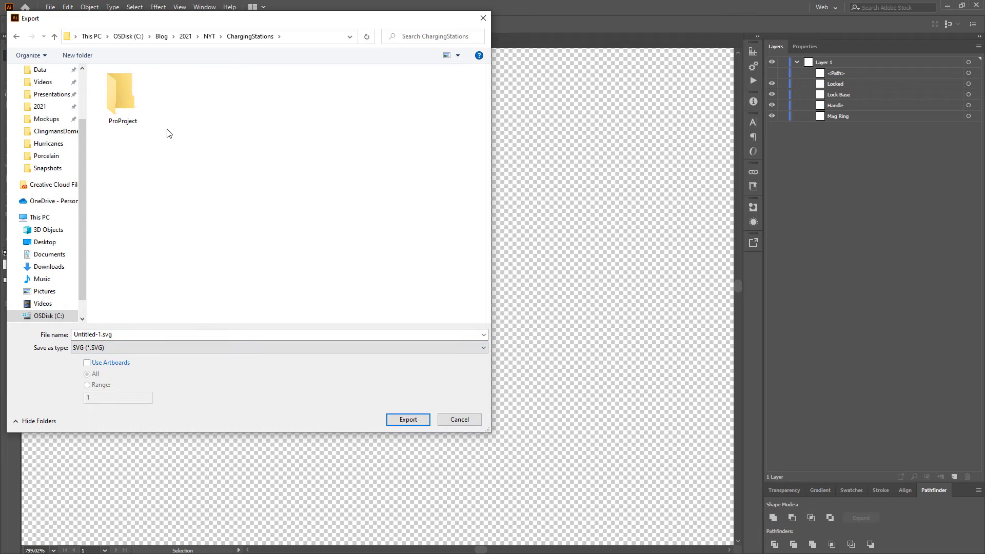
{"action": "left_click", "coordinate": [128, 37]}
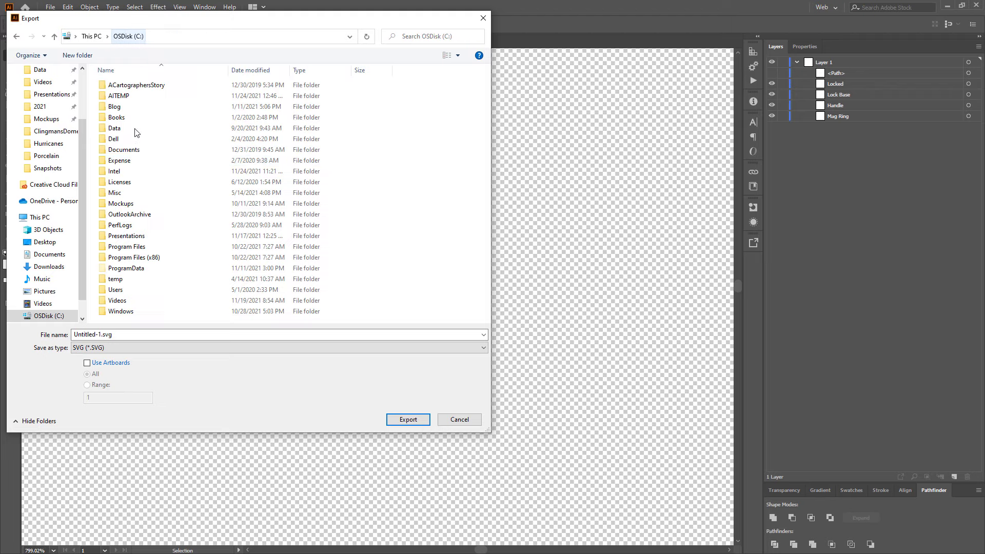
{"action": "double_click", "coordinate": [137, 204]}
{"action": "scroll", "coordinate": [231, 205], "scroll_direction": "down", "scroll_amount": 1}
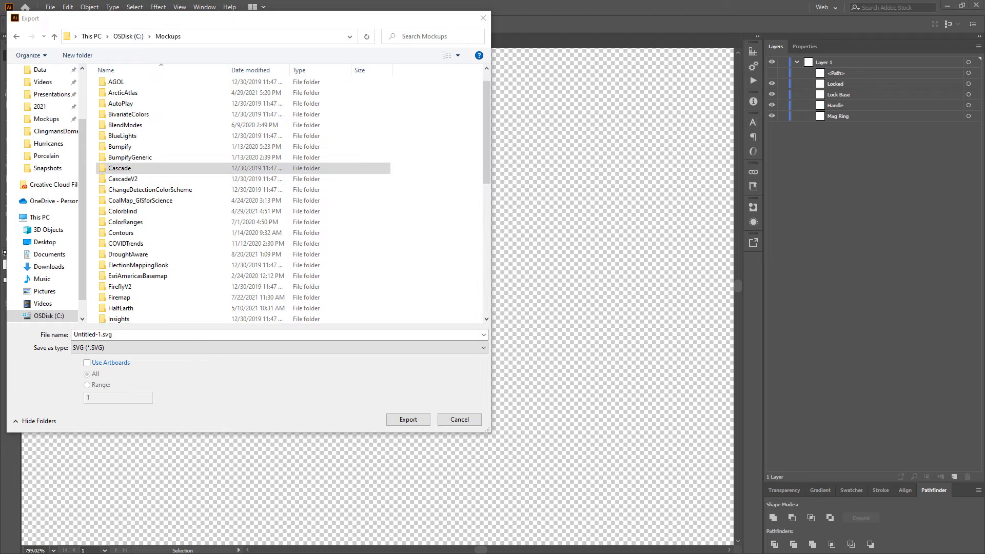
{"action": "scroll", "coordinate": [359, 282], "scroll_direction": "down", "scroll_amount": 10}
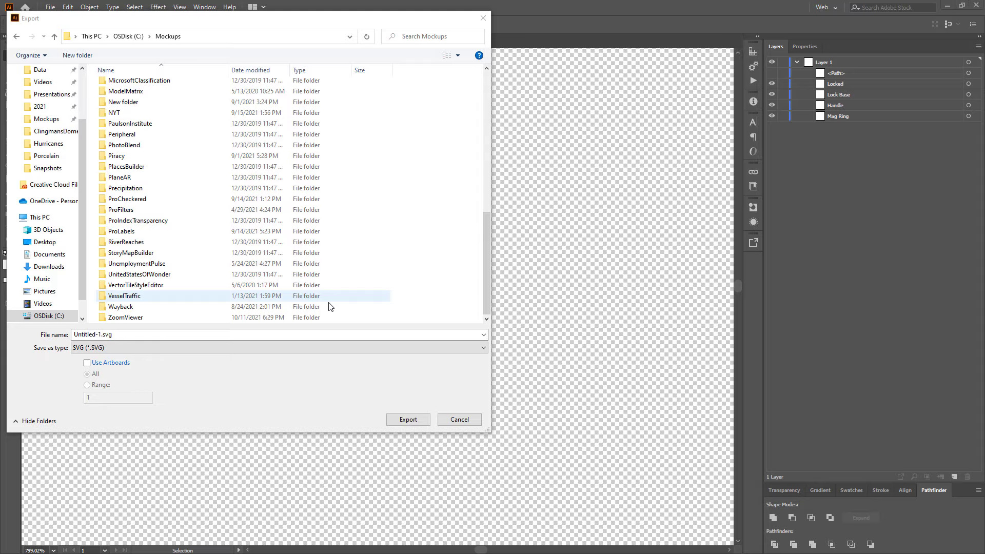
{"action": "double_click", "coordinate": [146, 317]}
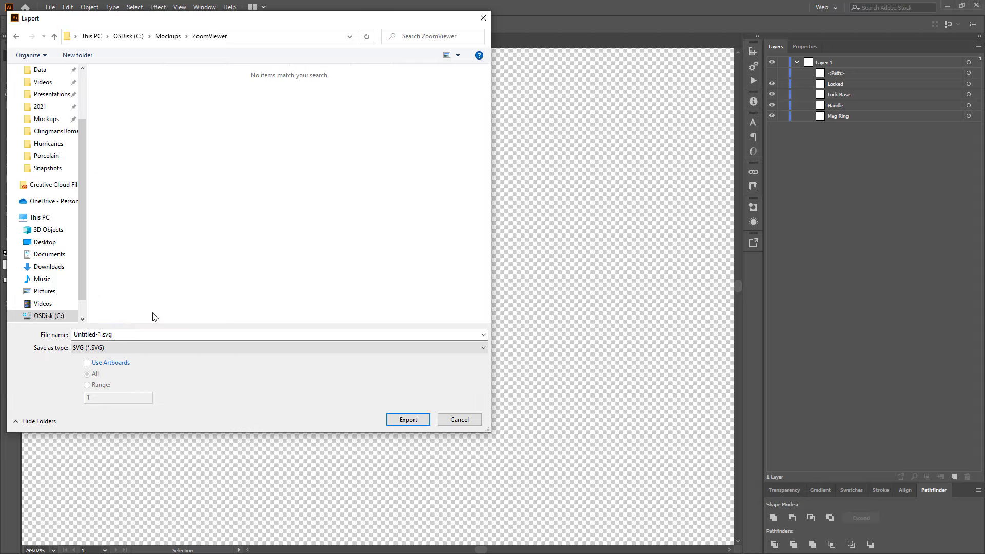
Name the file ZoomLocked and export it, accepting the SVG options
{"action": "double_click", "coordinate": [102, 334]}
{"action": "double_click", "coordinate": [101, 334]}
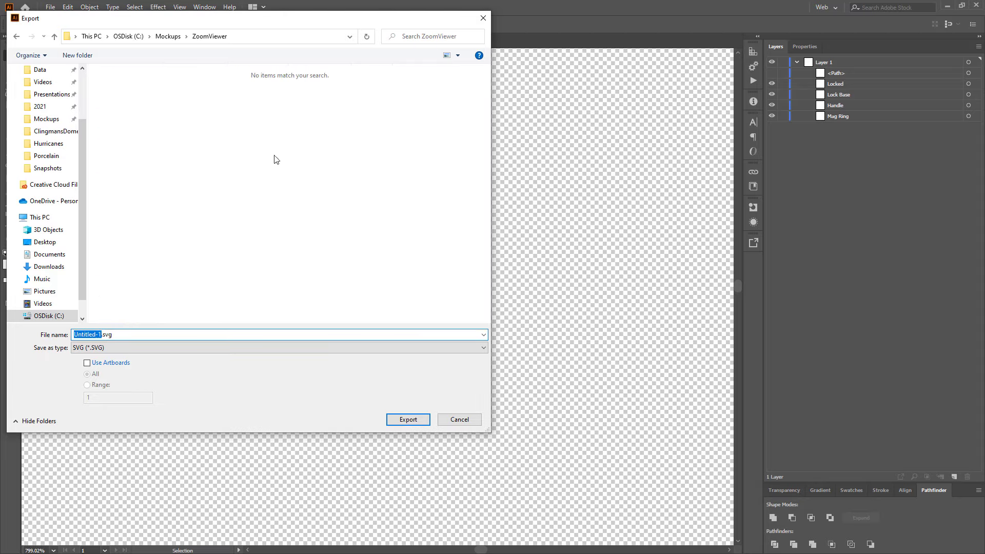
{"action": "type", "text": "ZoomLocked"}
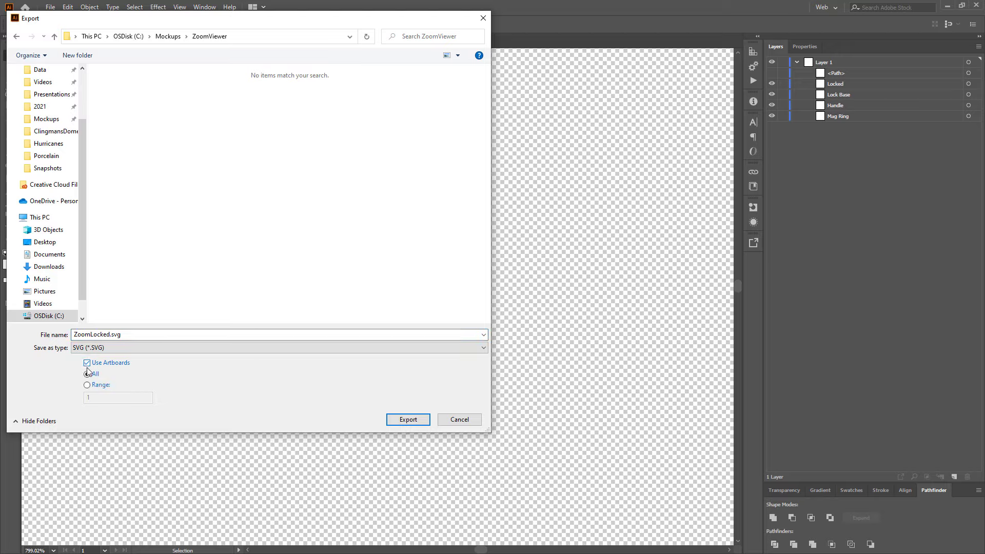
{"action": "left_click", "coordinate": [407, 419]}
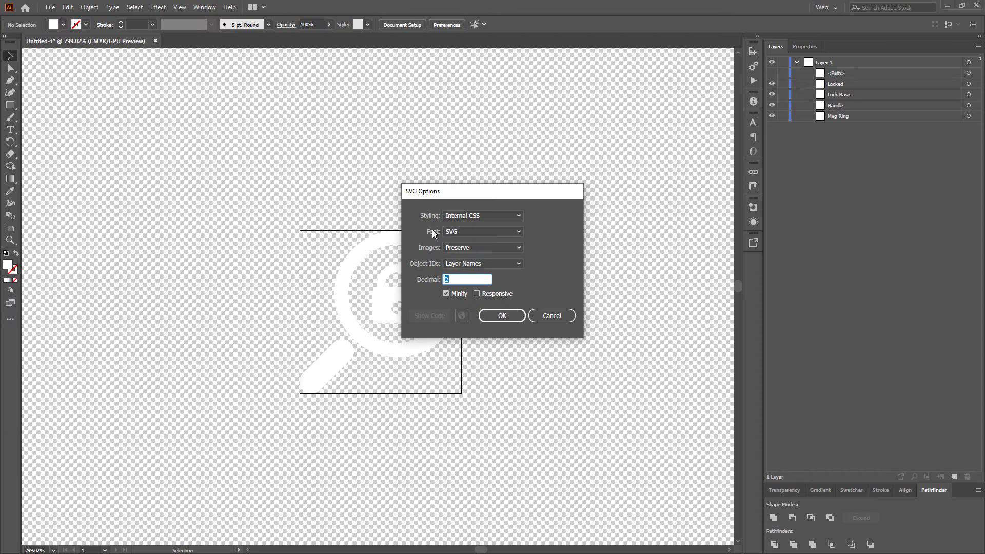
{"action": "left_click", "coordinate": [502, 316]}
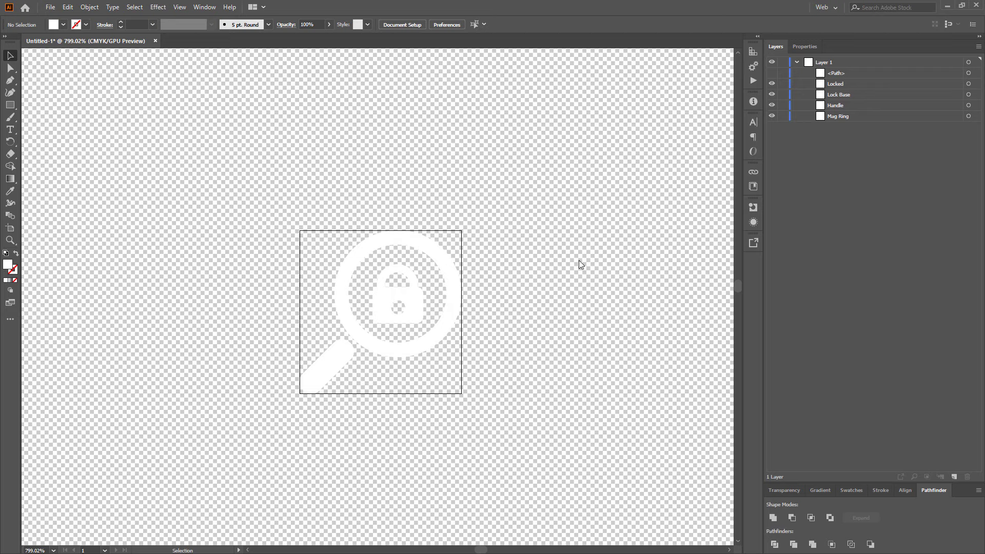
Hide the closed Locked shackle and show the open-shackle Path in Layers
{"action": "left_click", "coordinate": [771, 84]}
{"action": "left_click", "coordinate": [772, 73]}
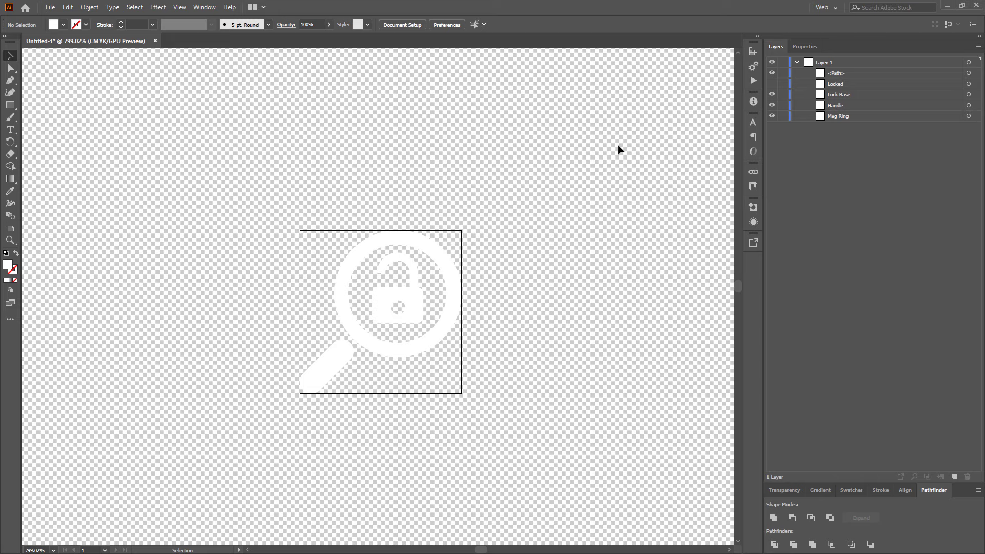
{"action": "left_click", "coordinate": [49, 7]}
{"action": "mouse_move", "coordinate": [85, 189]}
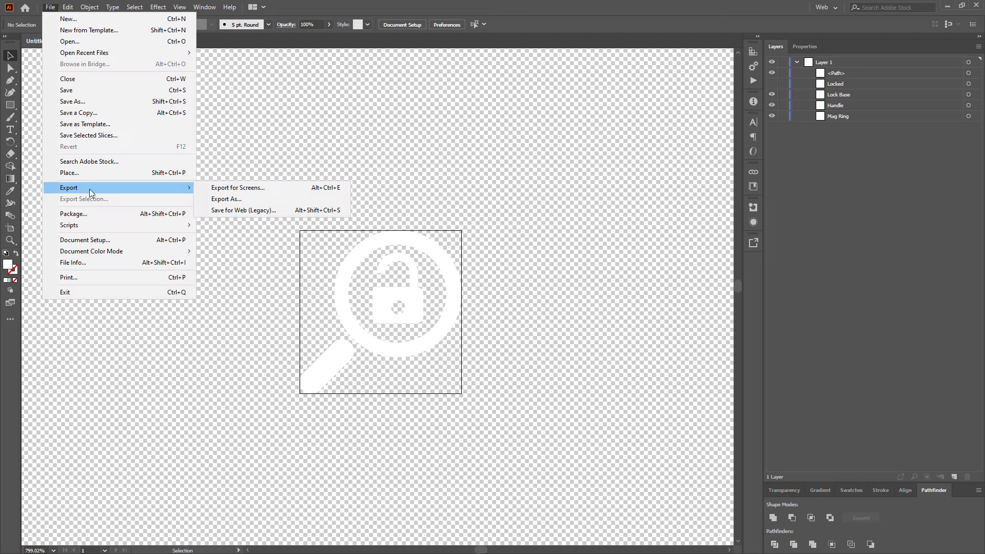
{"action": "left_click", "coordinate": [230, 199]}
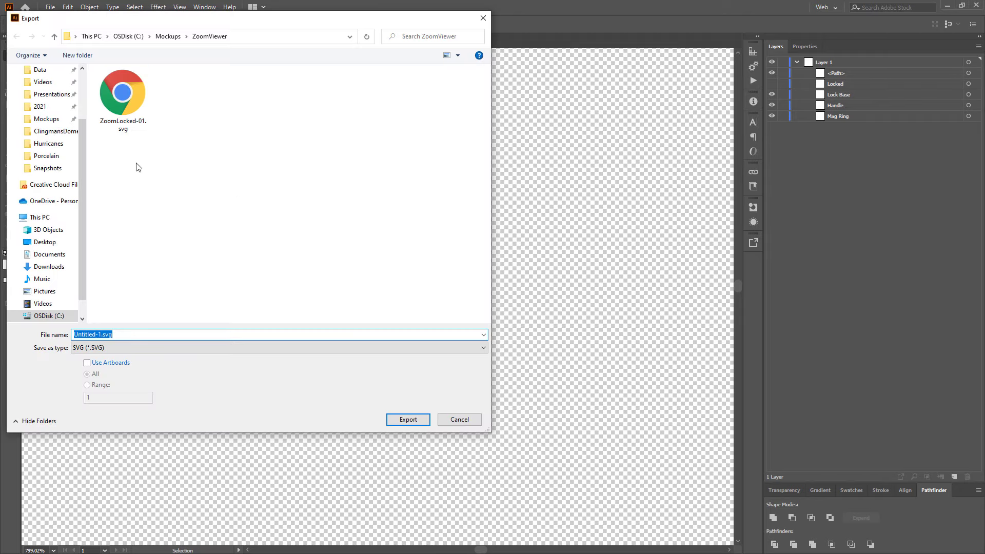
Export the icon as ZoomUnLocked.svg in the same folder with the SVG options accepted
{"action": "left_click", "coordinate": [136, 92]}
{"action": "left_click", "coordinate": [108, 335]}
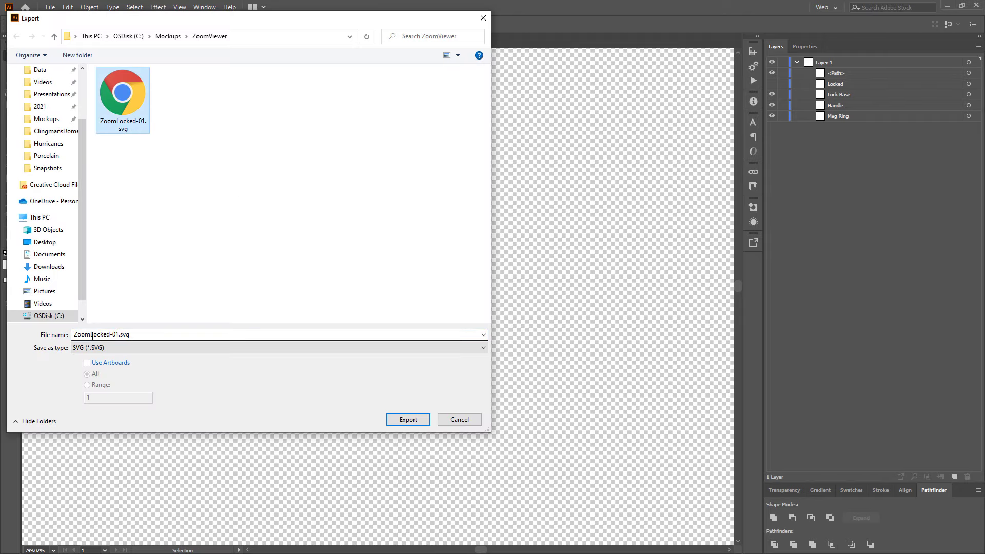
{"action": "left_click", "coordinate": [93, 336]}
{"action": "left_click", "coordinate": [91, 336]}
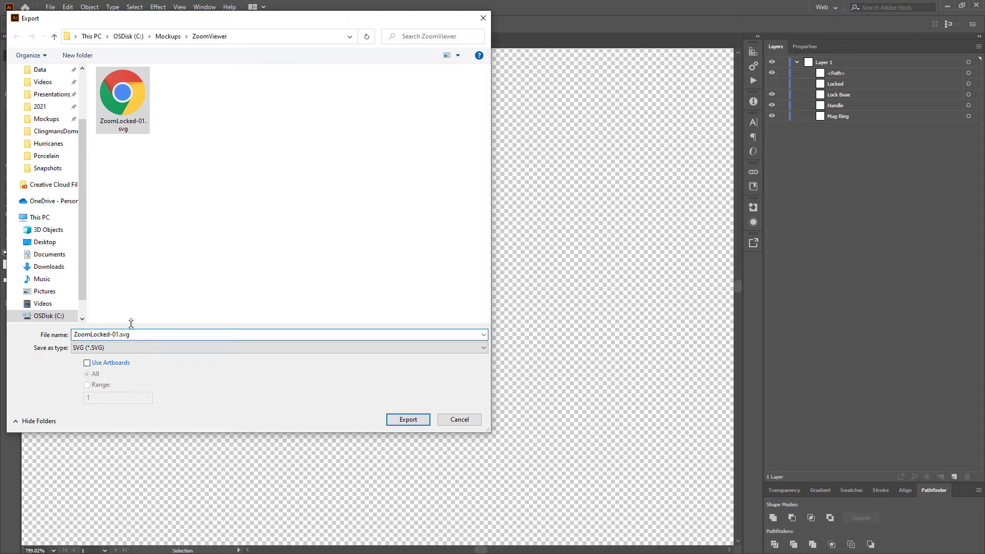
{"action": "type", "text": "Un"}
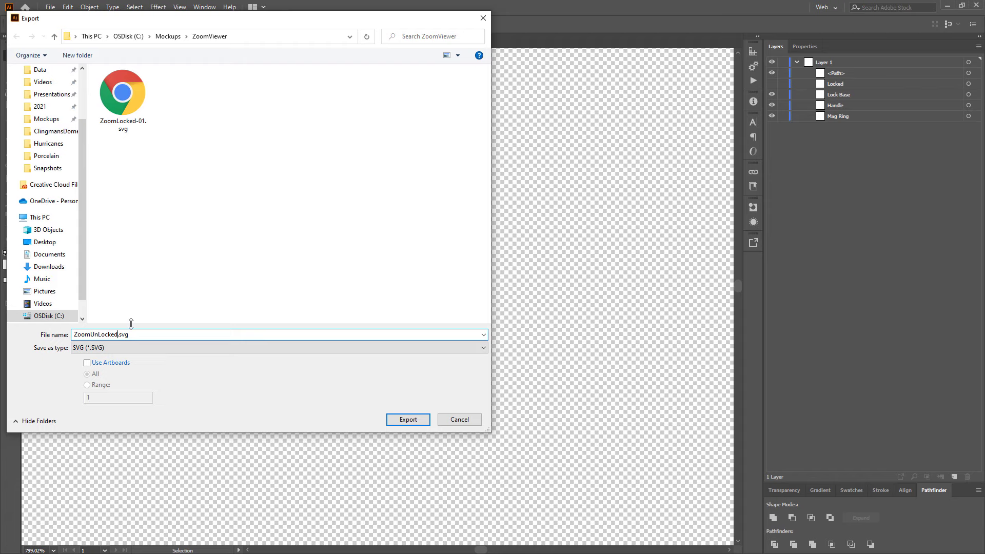
{"action": "left_click", "coordinate": [406, 425]}
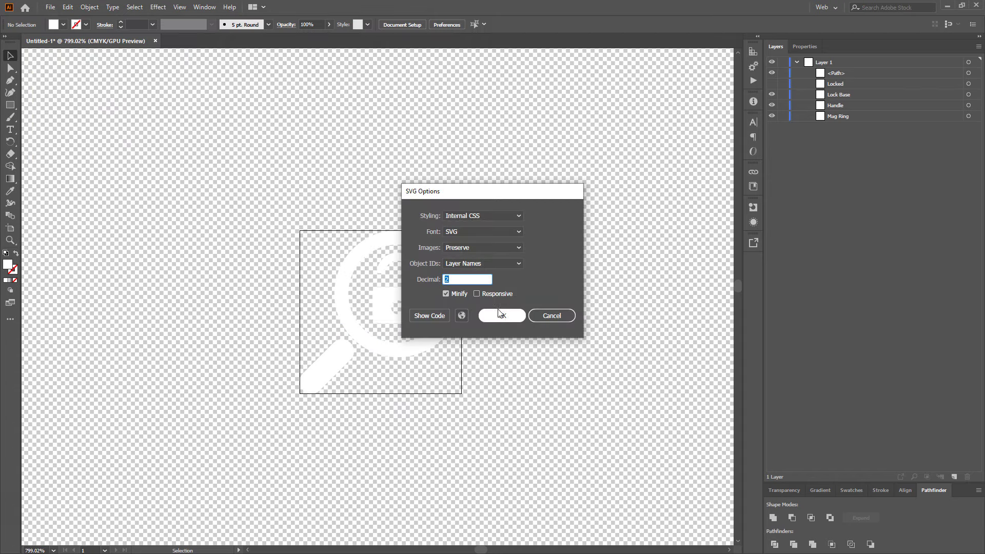
{"action": "left_click", "coordinate": [499, 313]}
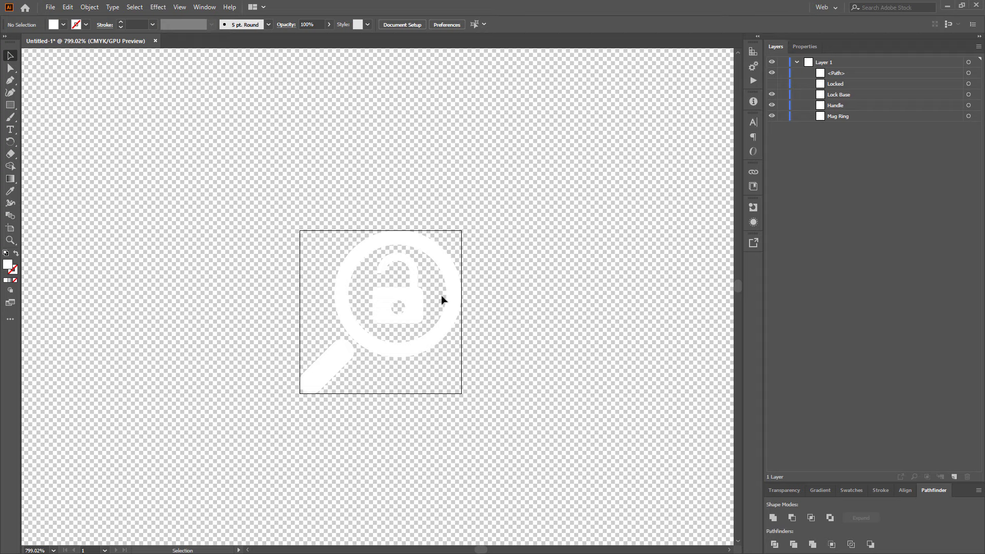